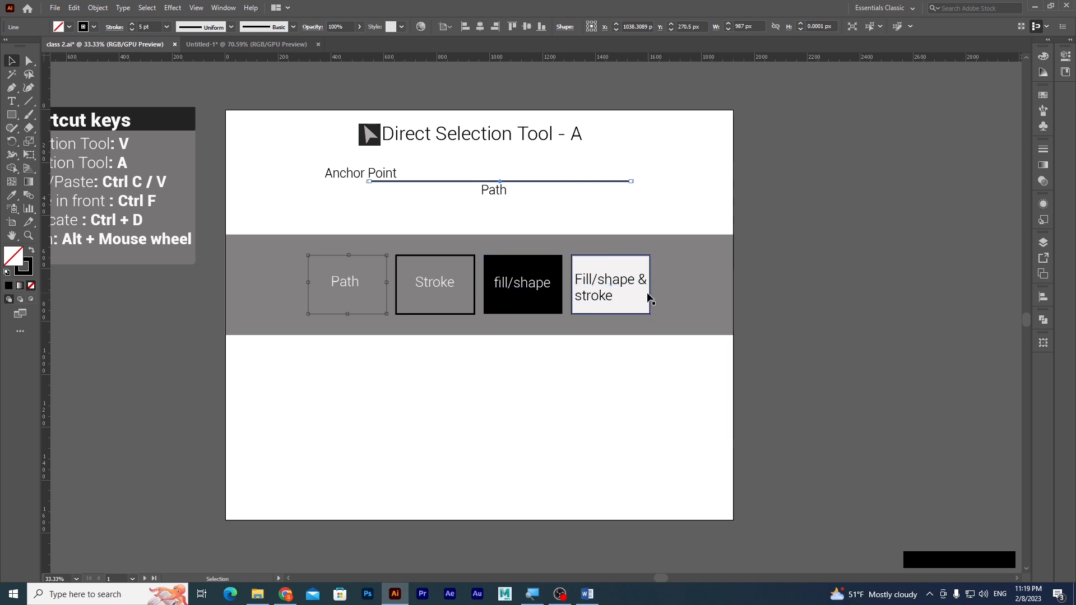
Step: Switch to the Untitled-1 document and draw a nearly horizontal line about 451 px wide in the artboard's upper part
key("ctrl+Tab")
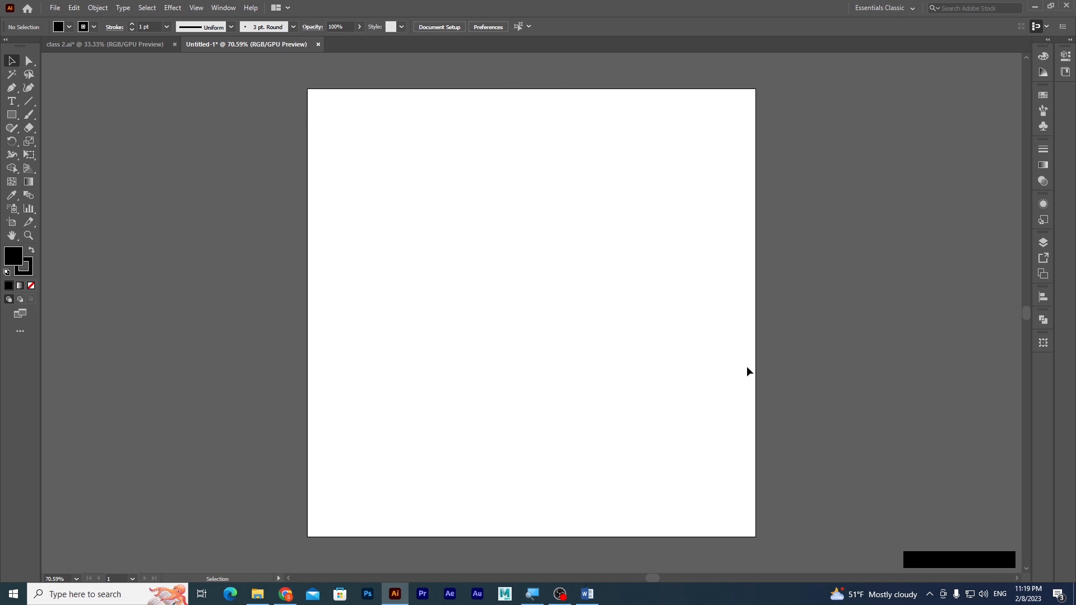
left_click(29, 101)
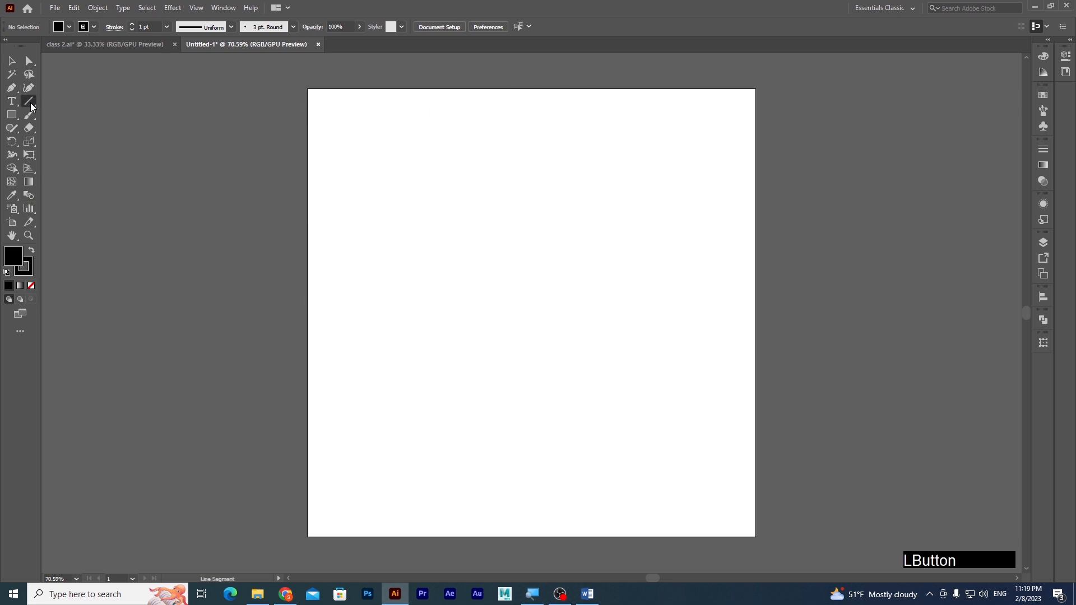
left_click_drag(383, 207, 636, 207)
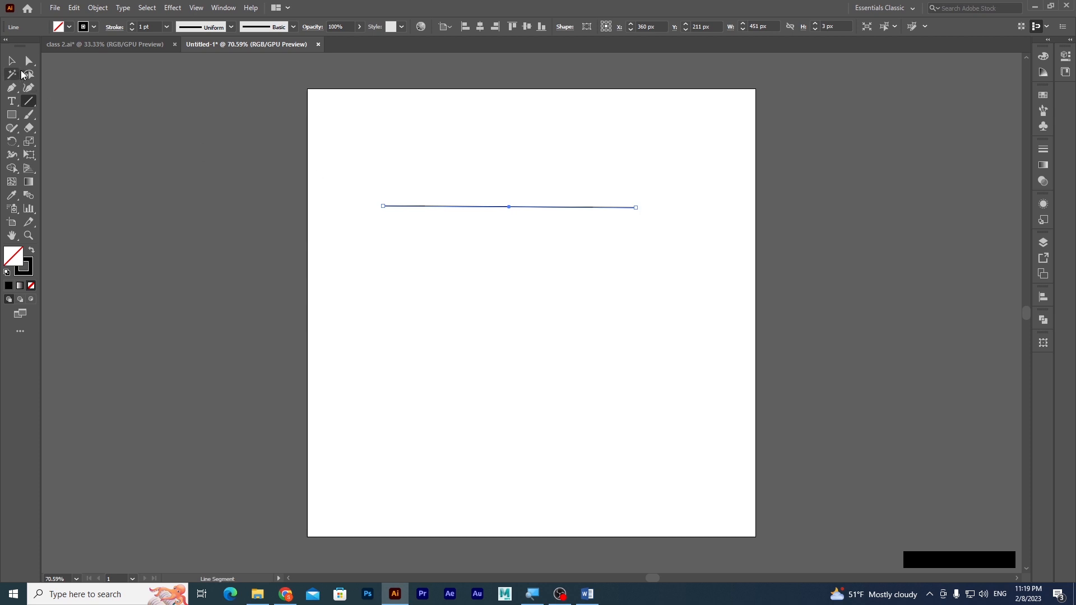
Step: Move the line's left anchor point with the Direct Selection tool to about X 170.5, Y 589.5 px and delete the line
left_click(27, 63)
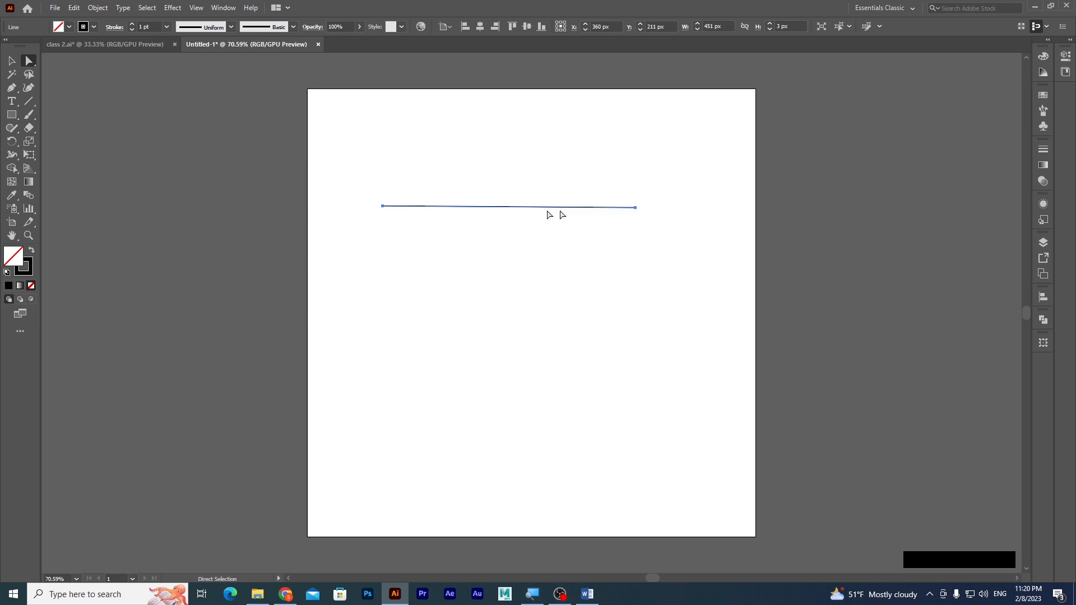
left_click(382, 207)
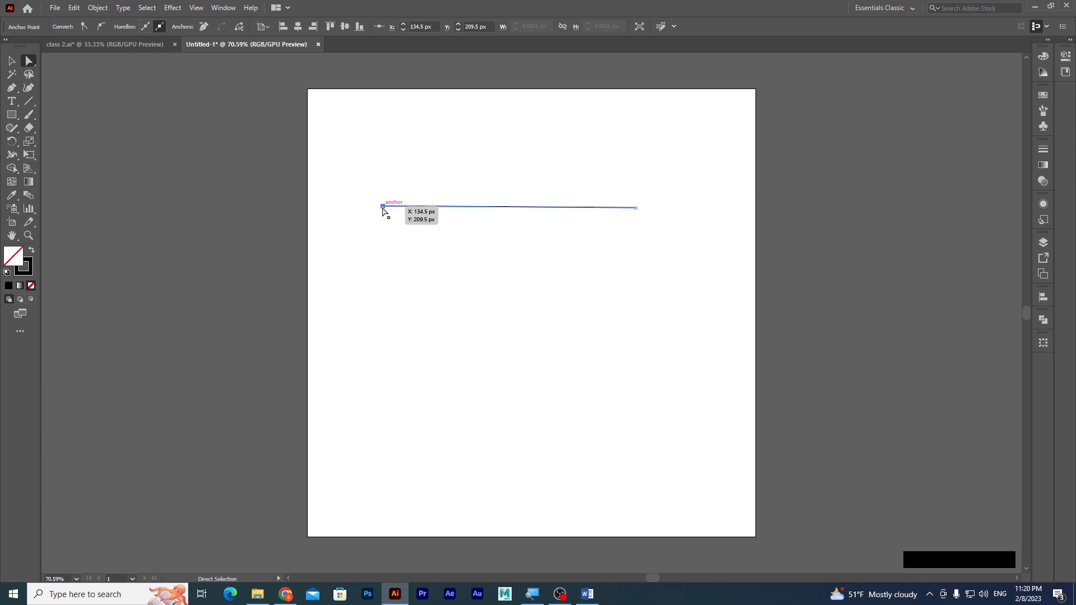
left_click_drag(382, 208, 524, 212)
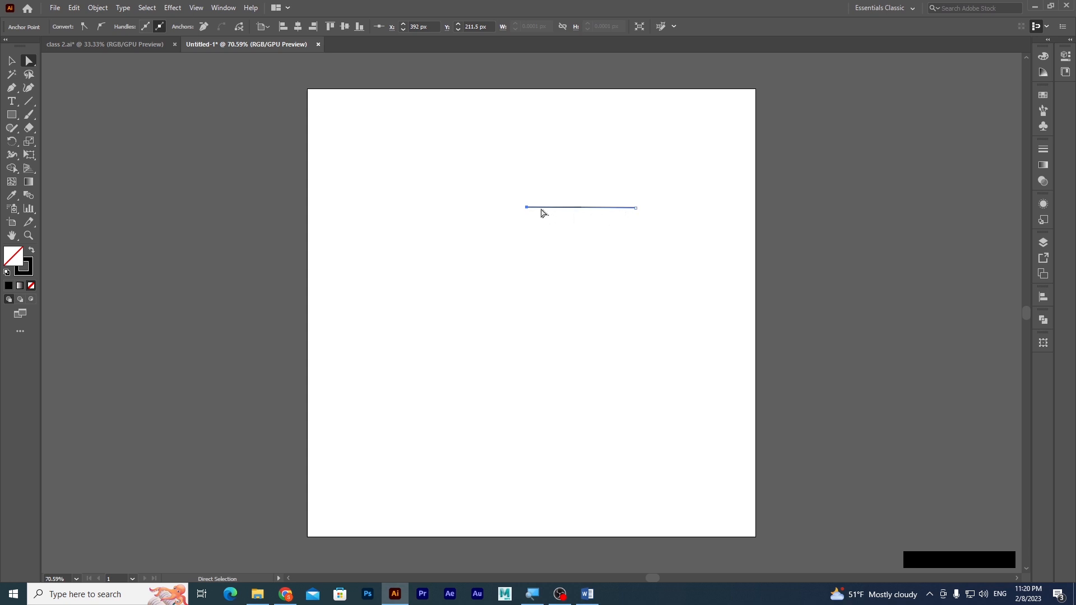
left_click_drag(530, 210, 403, 421)
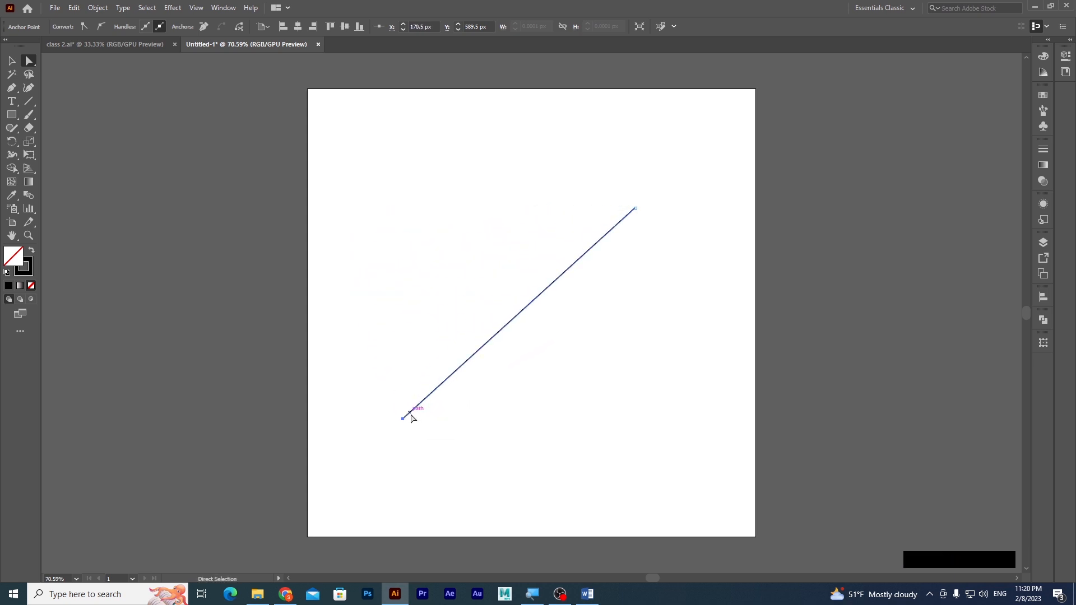
key("Delete")
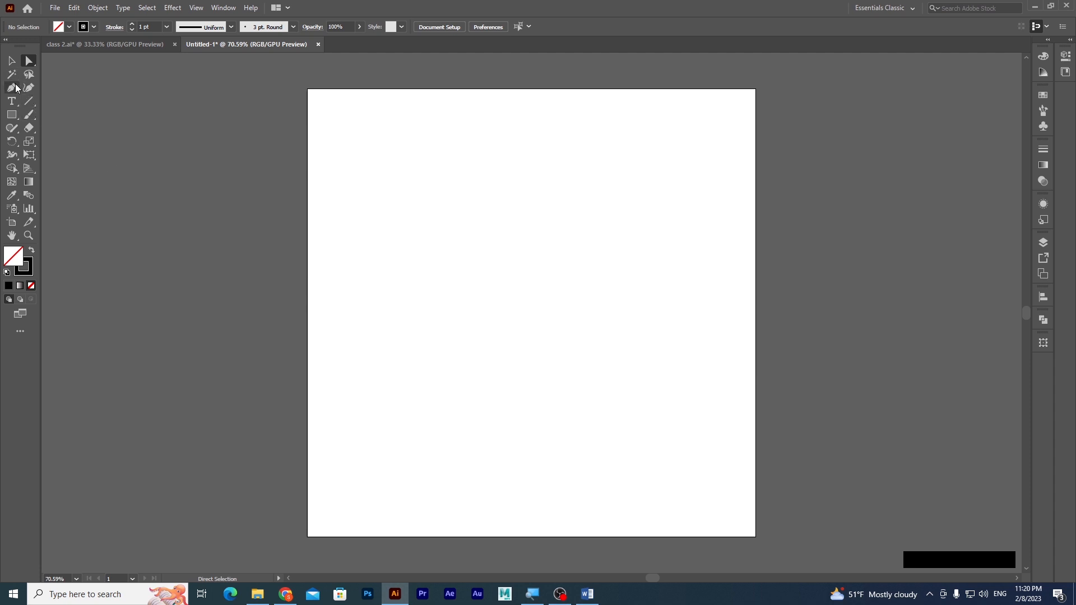
Step: Draw an open two-segment V-shaped path with the Pen tool, its corner pointing right at about X 577.5, Y 333.5 px
left_click(15, 87)
left_click(427, 166)
left_click(632, 276)
left_click(435, 380)
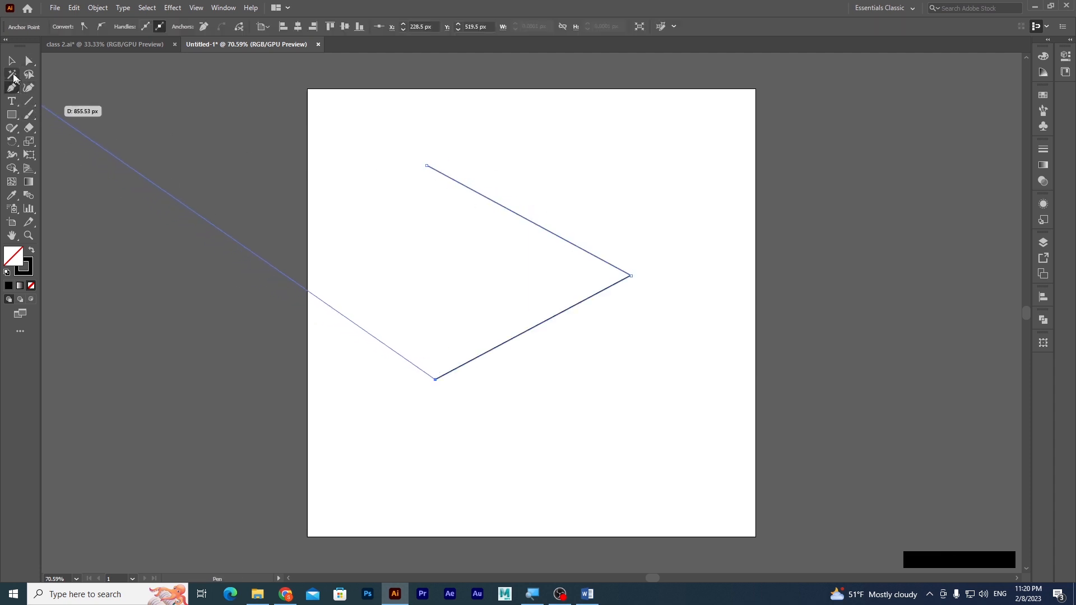
Step: Directly select the V path's anchor points one by one and move the lower endpoint to about X 208.5, Y 447.5 px
left_click(29, 61)
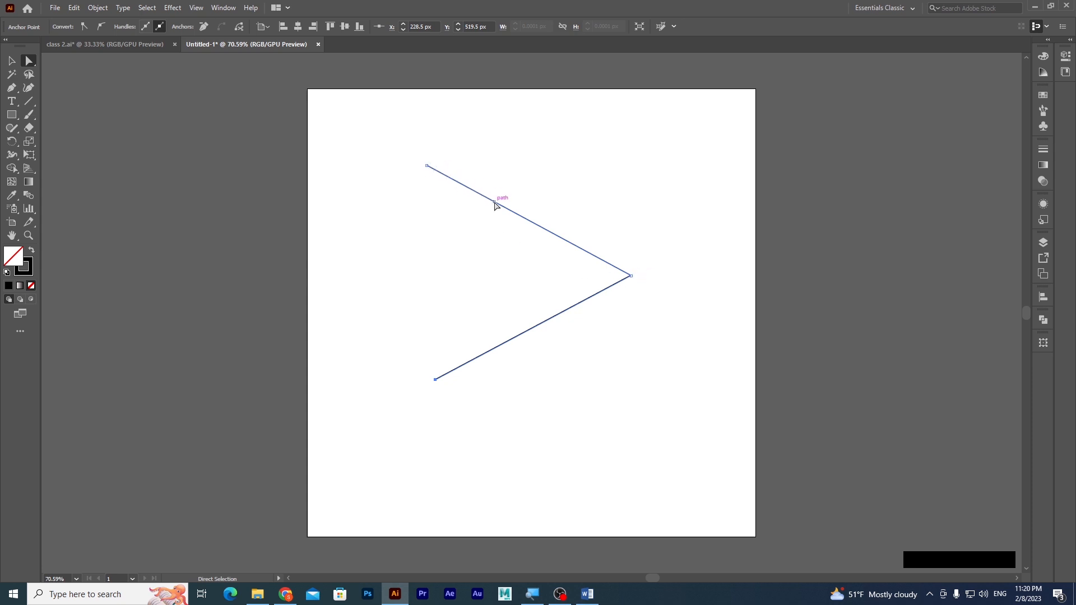
left_click(496, 206)
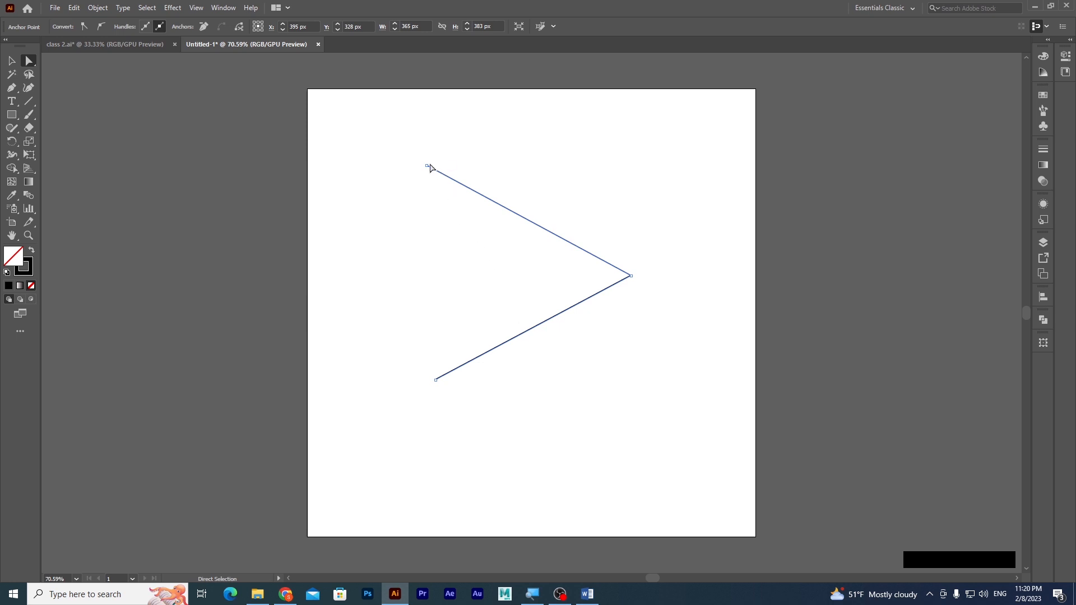
left_click(427, 166)
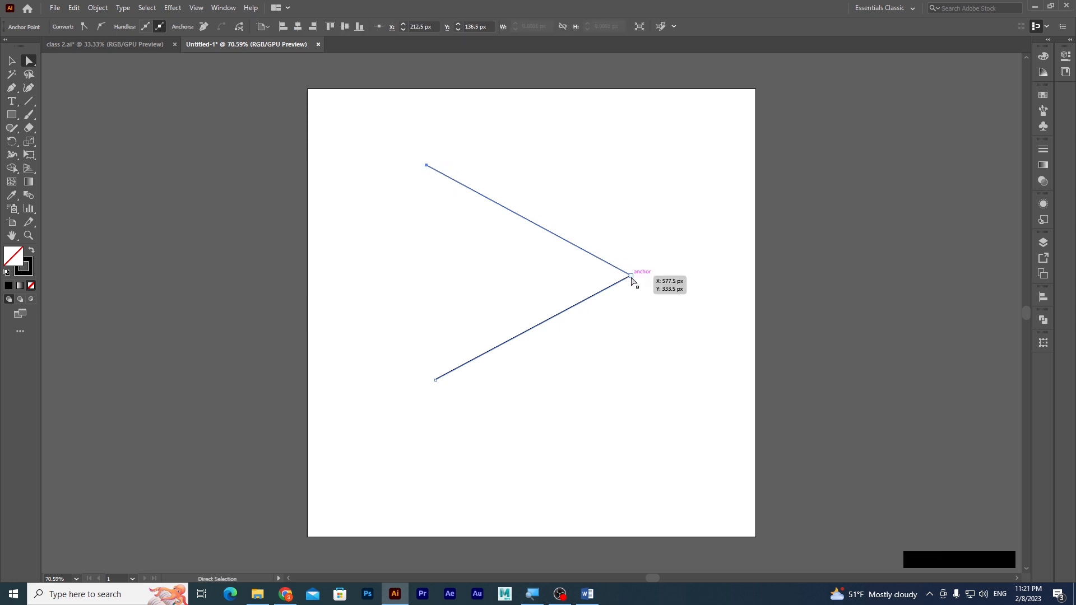
left_click(631, 276)
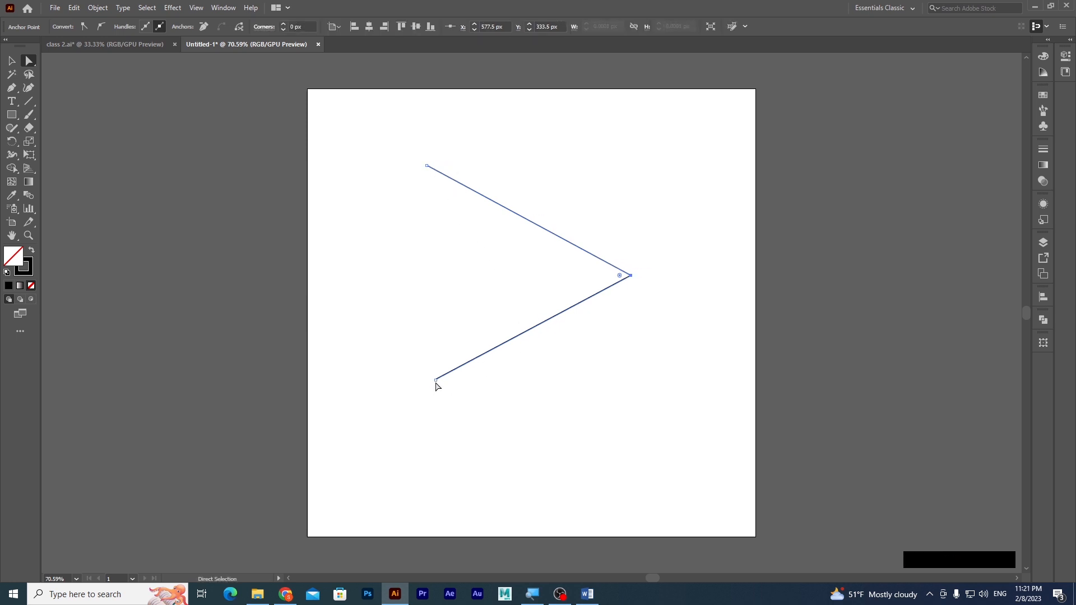
left_click(436, 382)
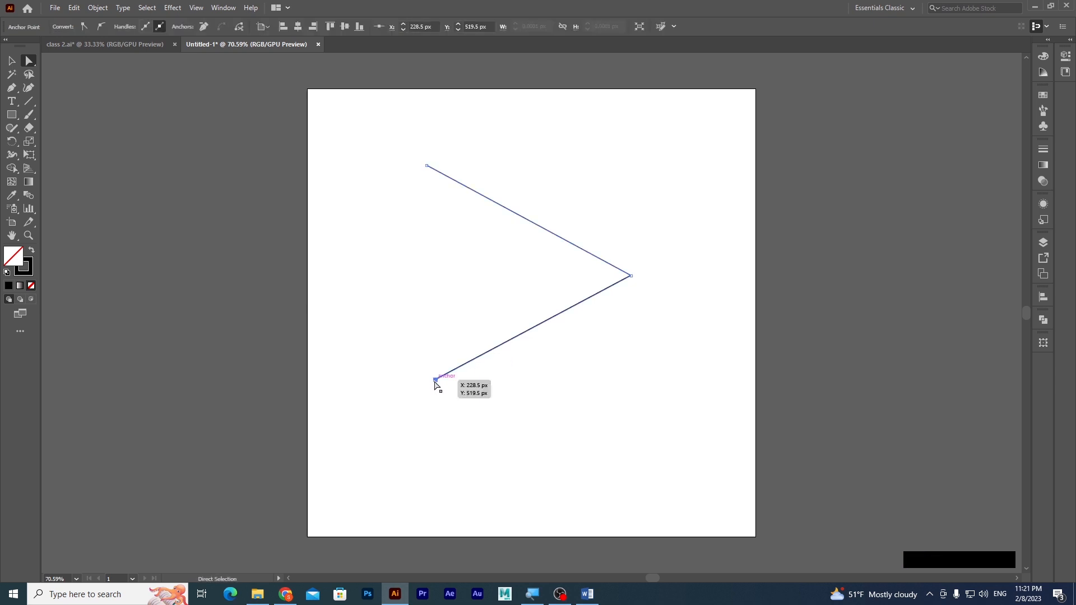
left_click_drag(436, 382, 424, 339)
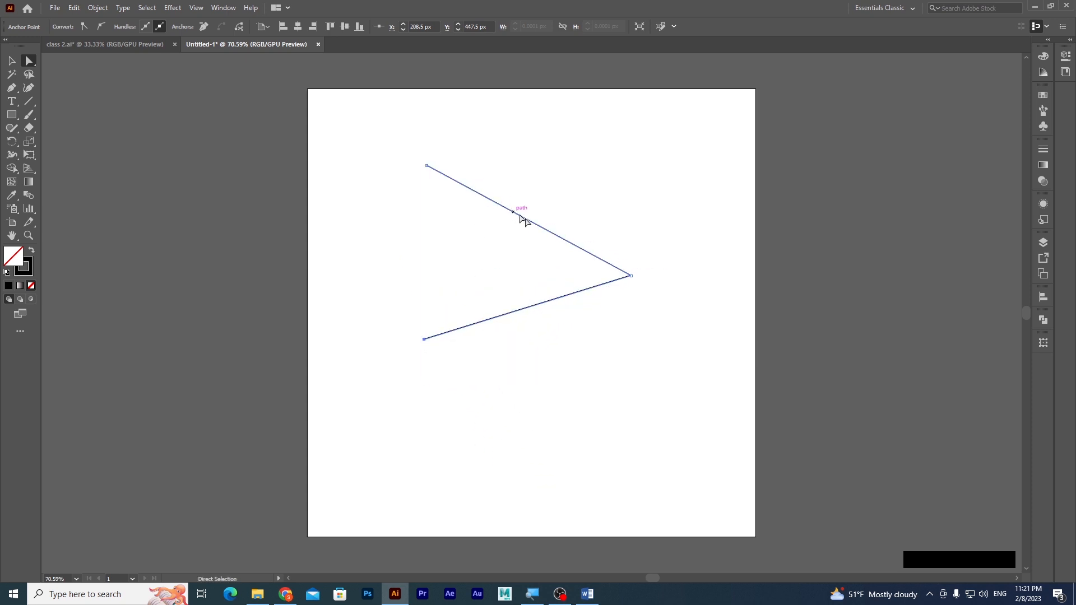
Step: Move the V path's corner anchor point up to about X 536.5, Y 259.5 px and delete the whole path
left_click(424, 339)
left_click(632, 276)
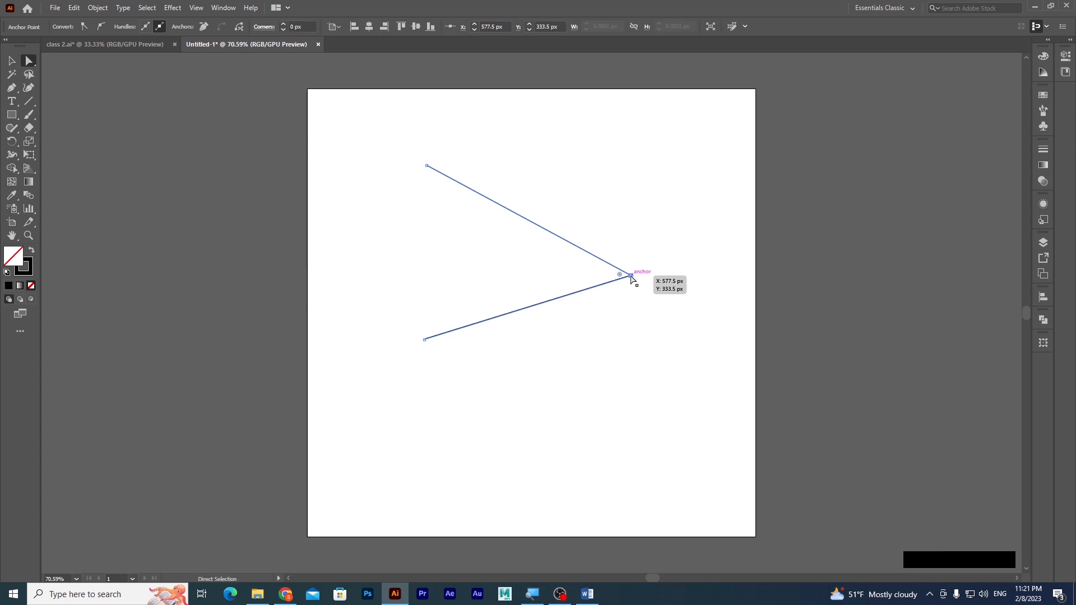
left_click_drag(632, 277, 609, 245)
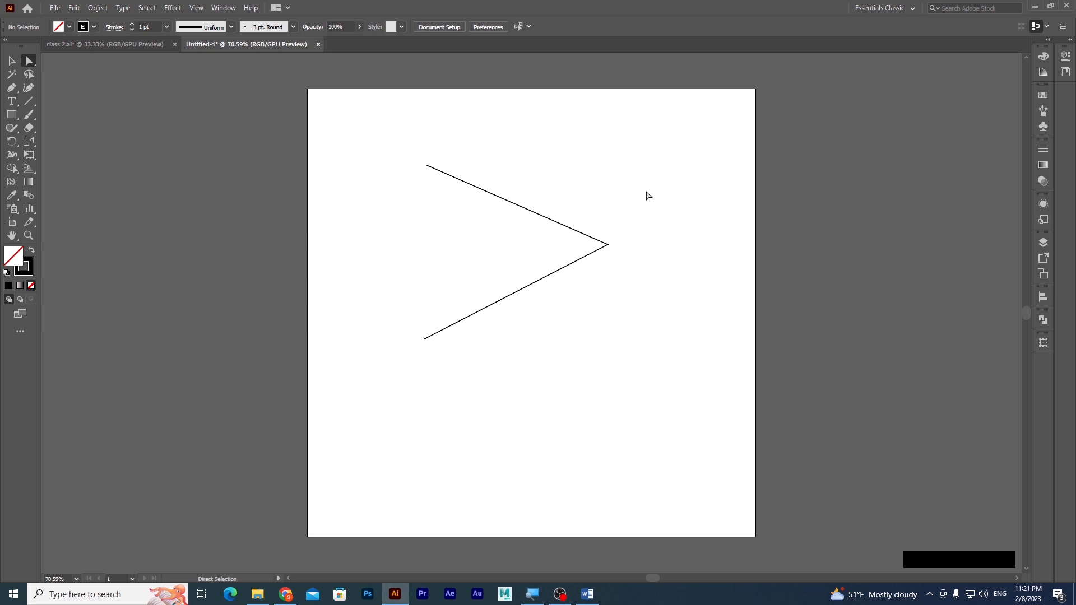
left_click_drag(619, 215, 603, 300)
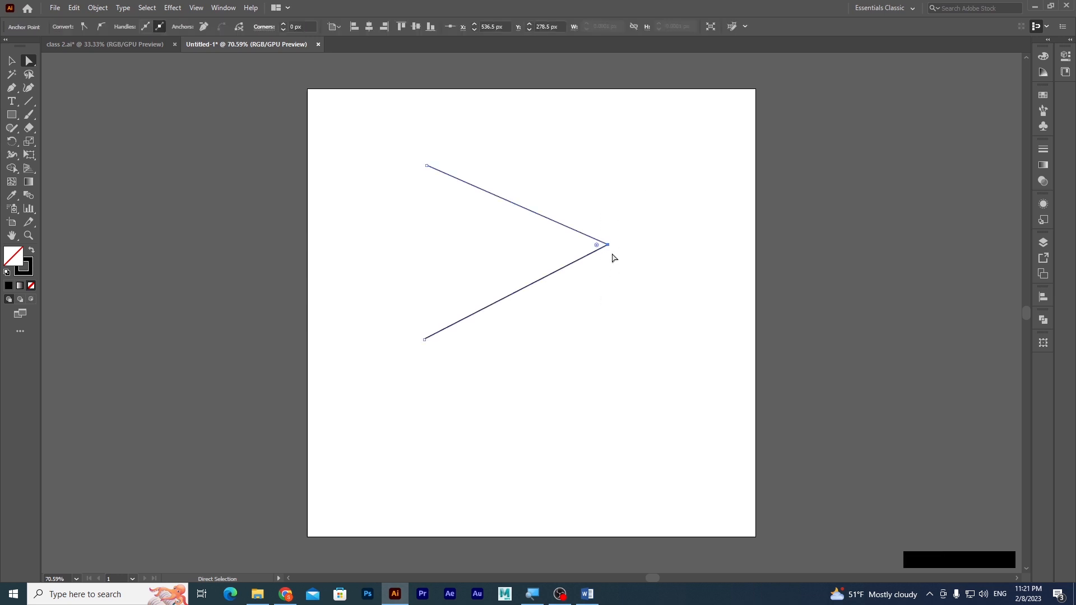
mouse_move(607, 244)
left_mouse_down()
mouse_move(471, 255)
mouse_move(609, 234)
left_mouse_up()
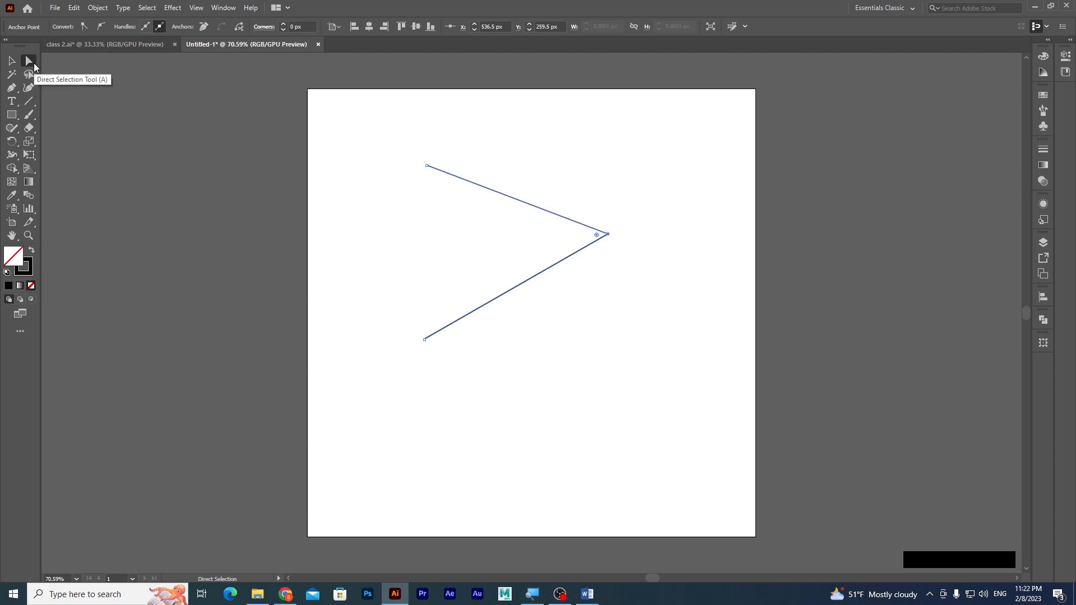
left_click_drag(536, 180, 506, 299)
key("Delete")
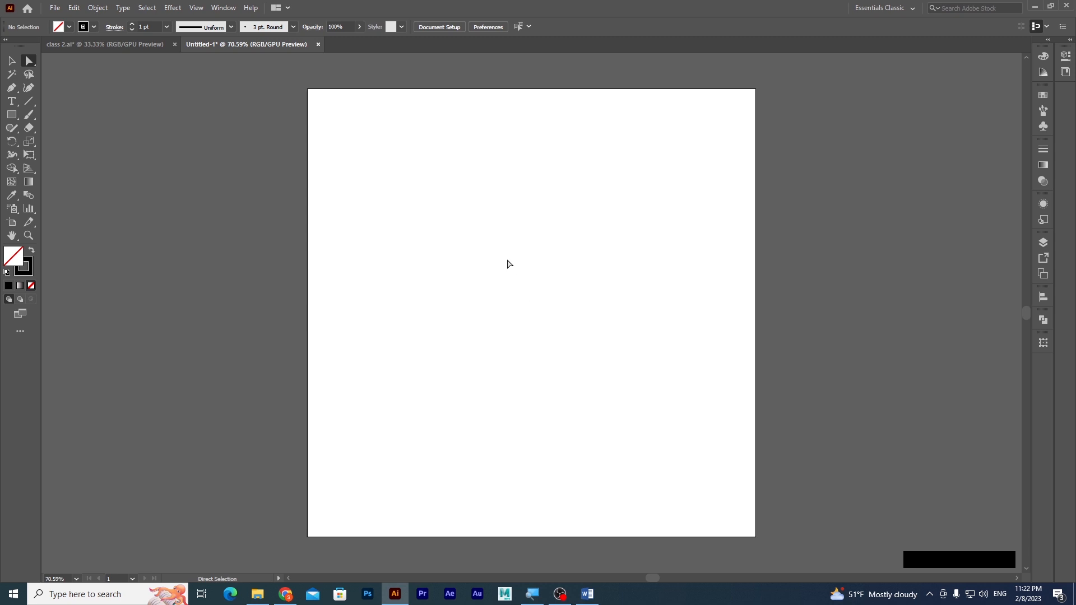
Step: Draw an unfilled rectangle about 342 by 214 px, set its stroke weight to 8 pt and deselect it
key("m")
left_click_drag(368, 182, 561, 301)
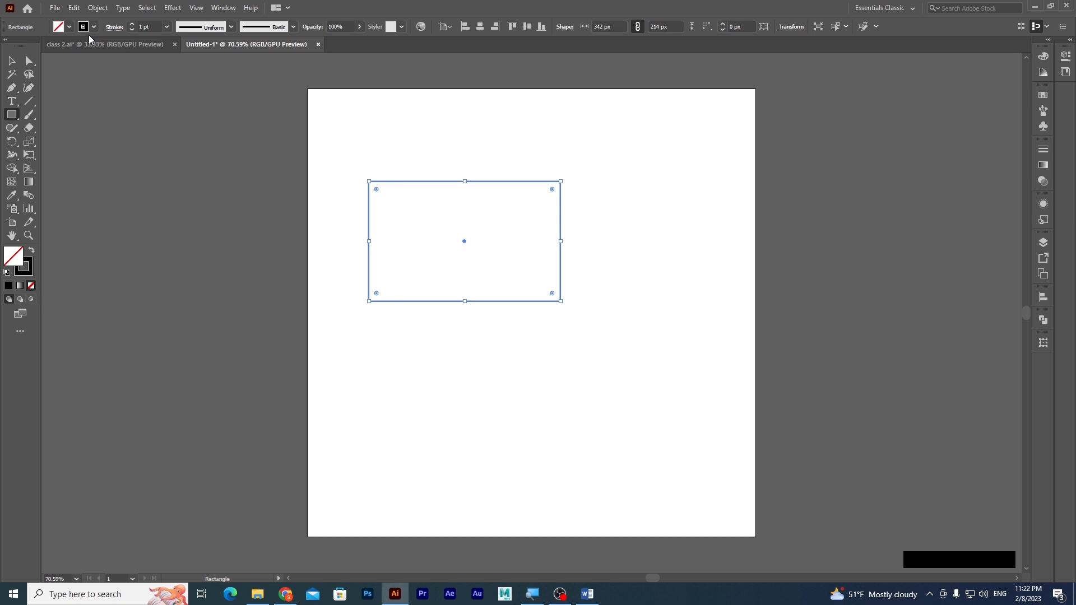
left_click(130, 24)
left_click(130, 24)
left_click(130, 24)
left_click(130, 25)
left_click(130, 24)
left_click(130, 25)
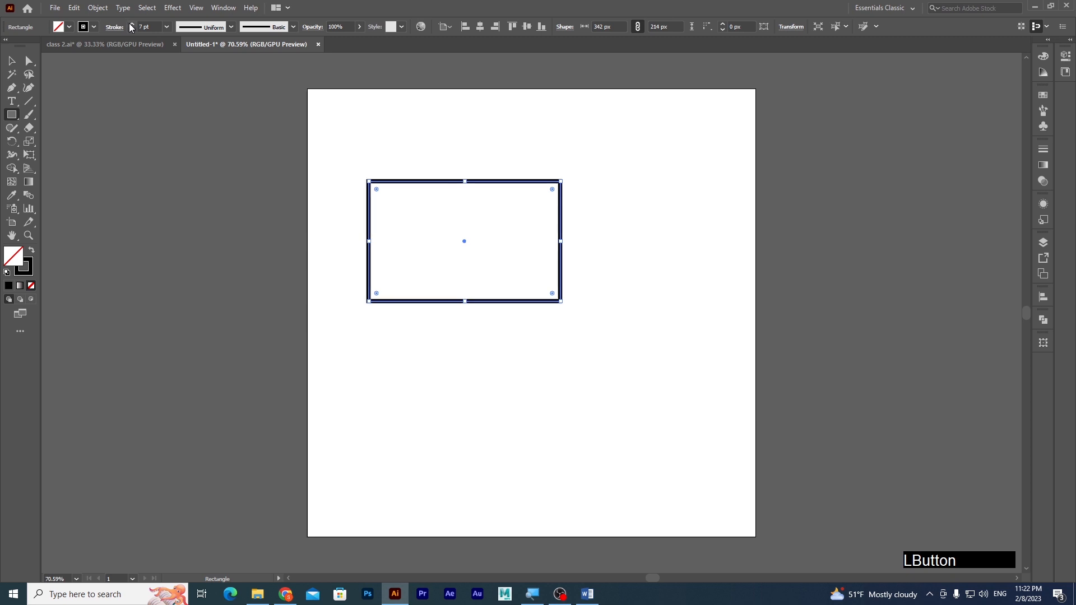
left_click(130, 24)
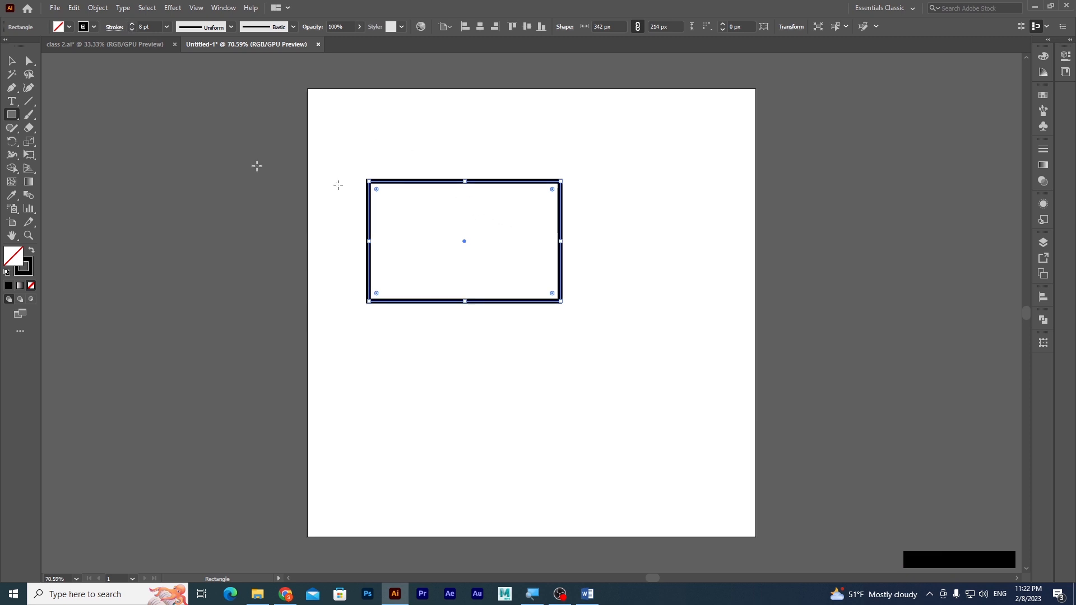
left_click(11, 60)
left_click(417, 353)
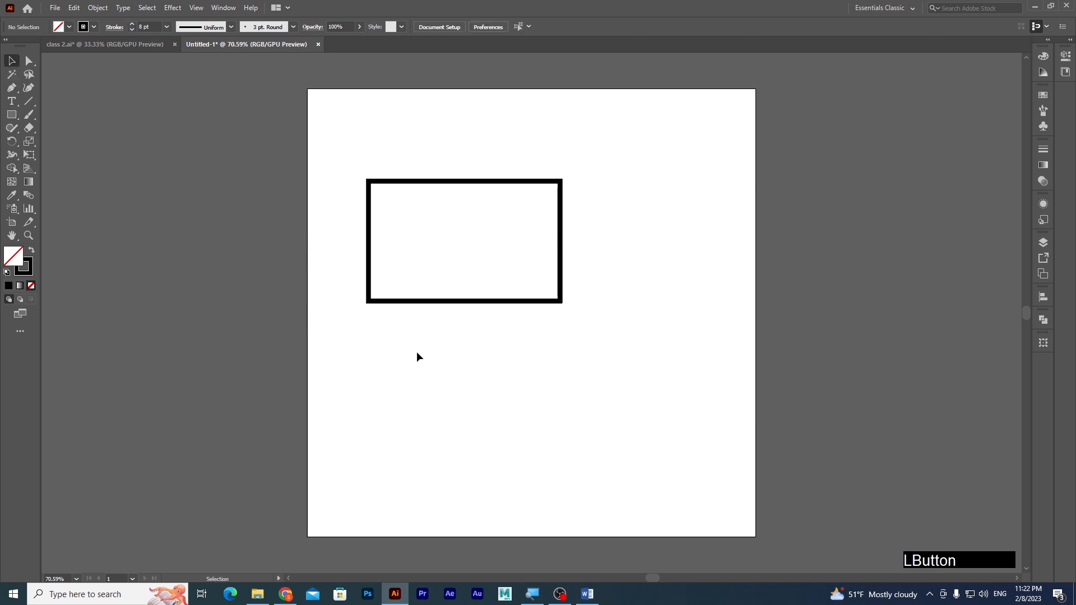
Step: Move the rectangle's upper-left anchor point inward along the top edge with the Direct Selection tool, slanting the left side
left_click(29, 60)
left_click(370, 185)
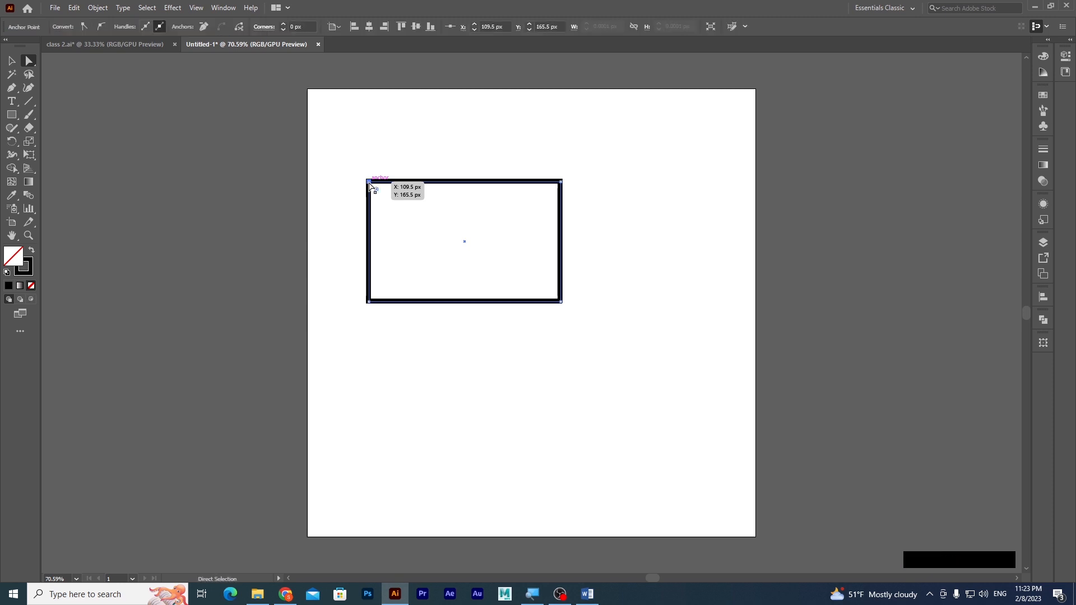
left_click(264, 161)
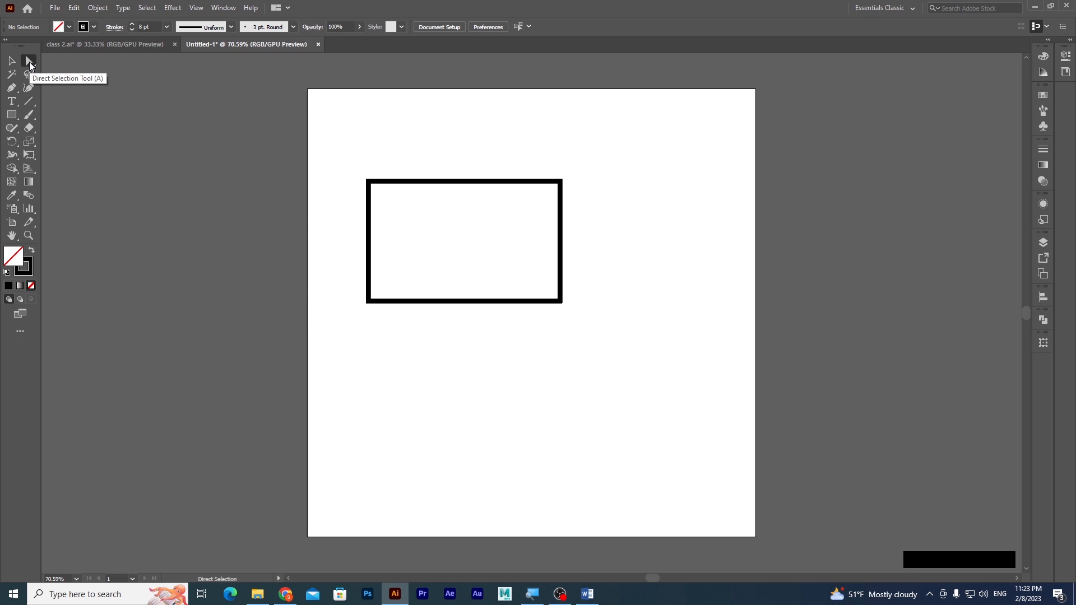
left_click(370, 187)
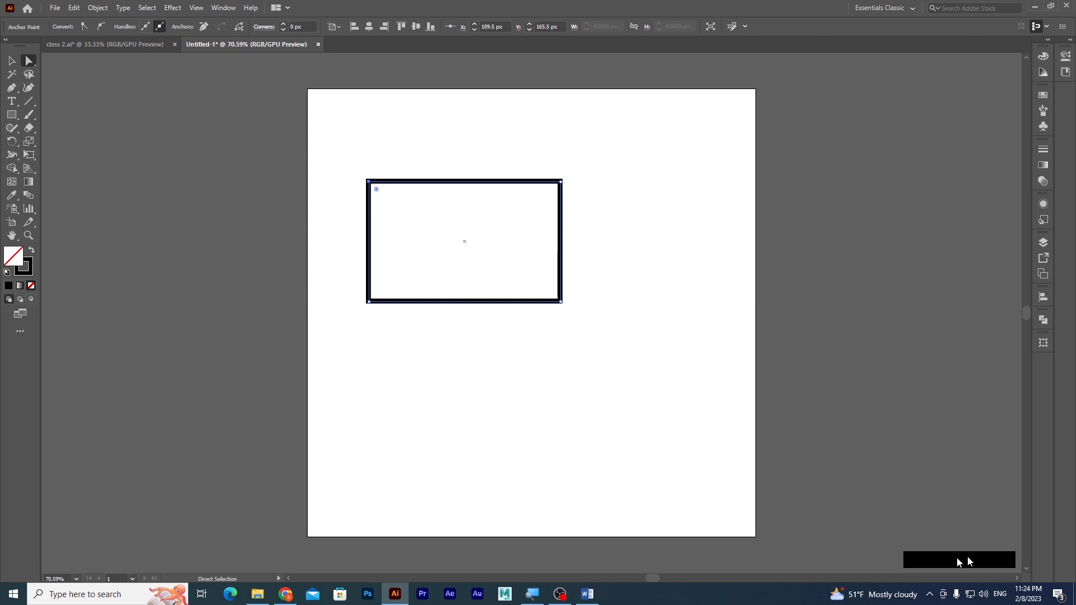
left_click(370, 183)
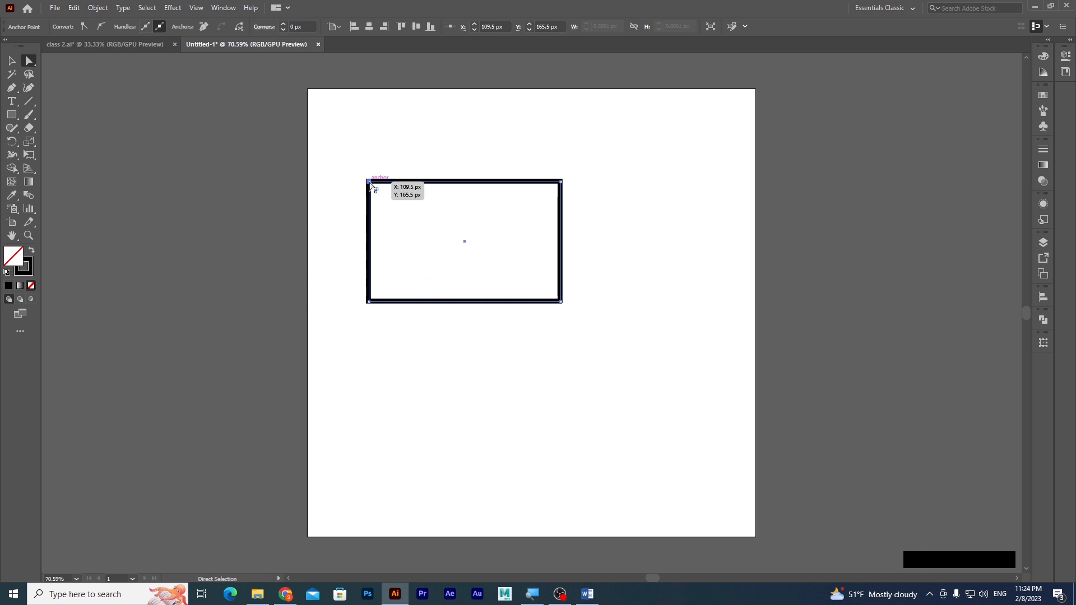
left_click_drag(370, 184, 464, 243)
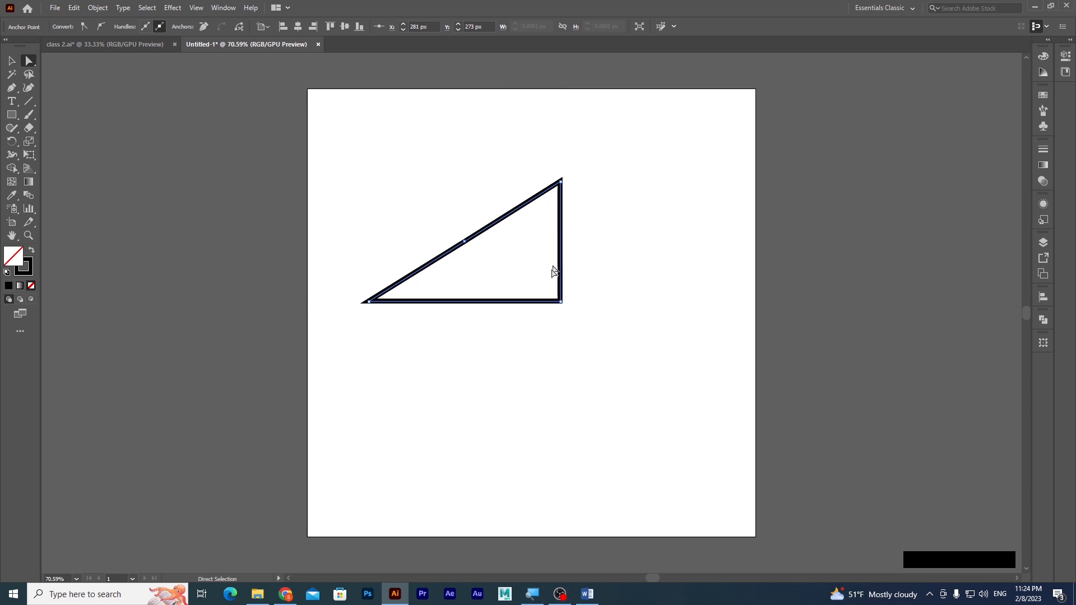
left_click_drag(464, 242, 419, 181)
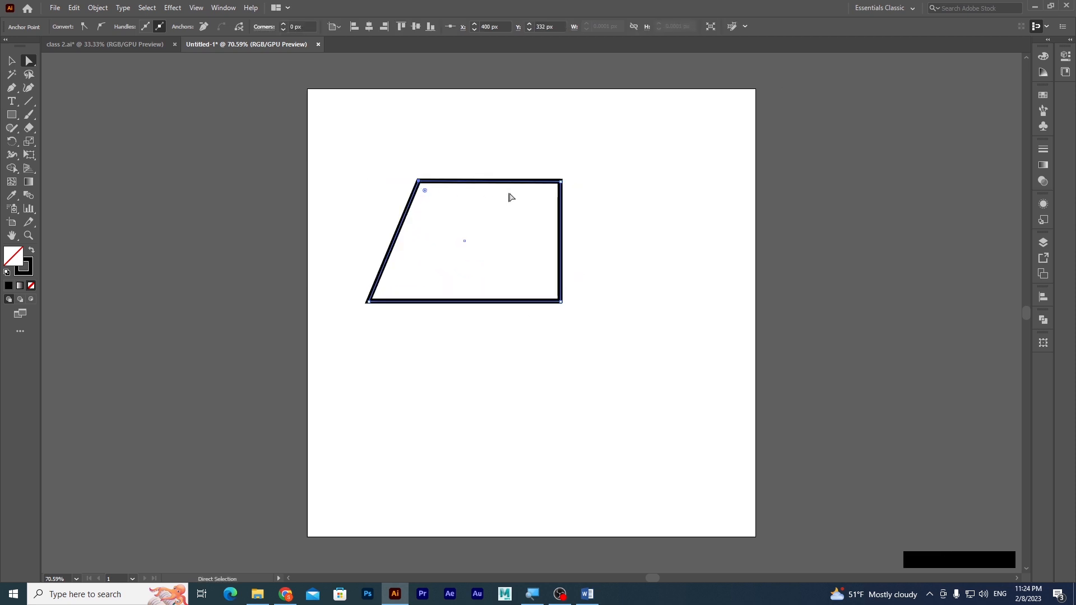
Step: Move the shape's upper-right anchor point slightly outward and up to about X 459, Y 151 px
left_click(562, 181)
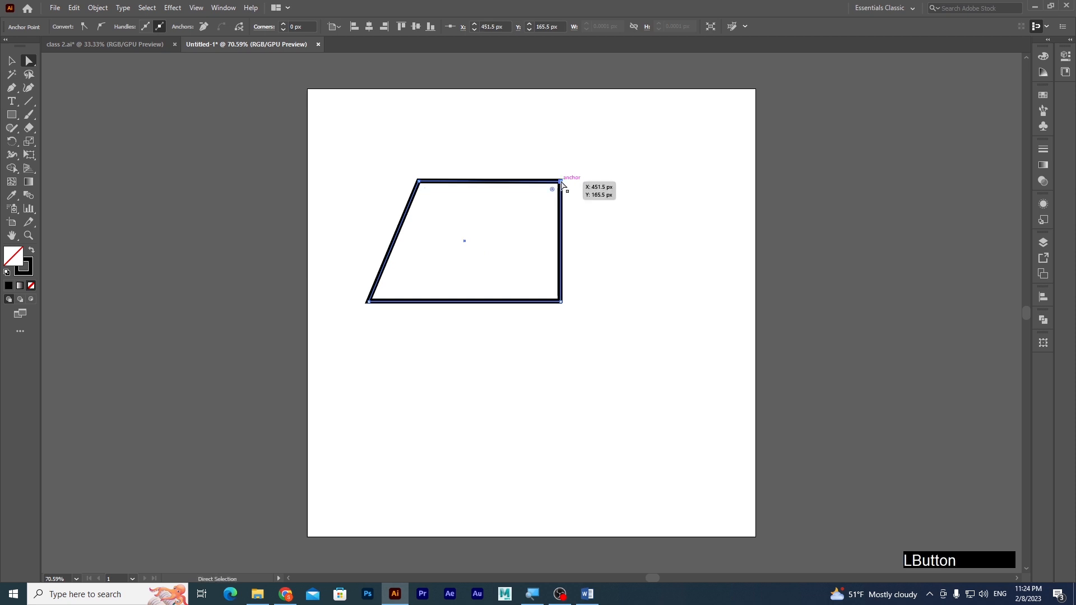
mouse_move(562, 183)
left_mouse_down()
mouse_move(446, 243)
mouse_move(569, 184)
mouse_move(564, 175)
left_mouse_up()
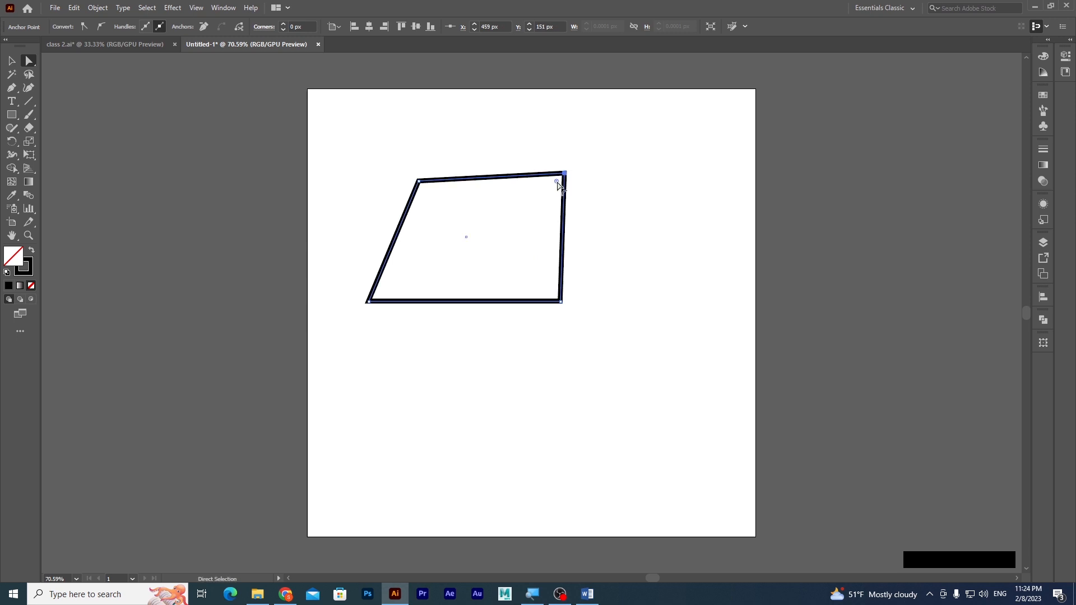
Step: Round the shape's upper-right corner to a radius of about 82 px and delete the rounded corner's selected anchor points
left_click_drag(557, 182, 520, 213)
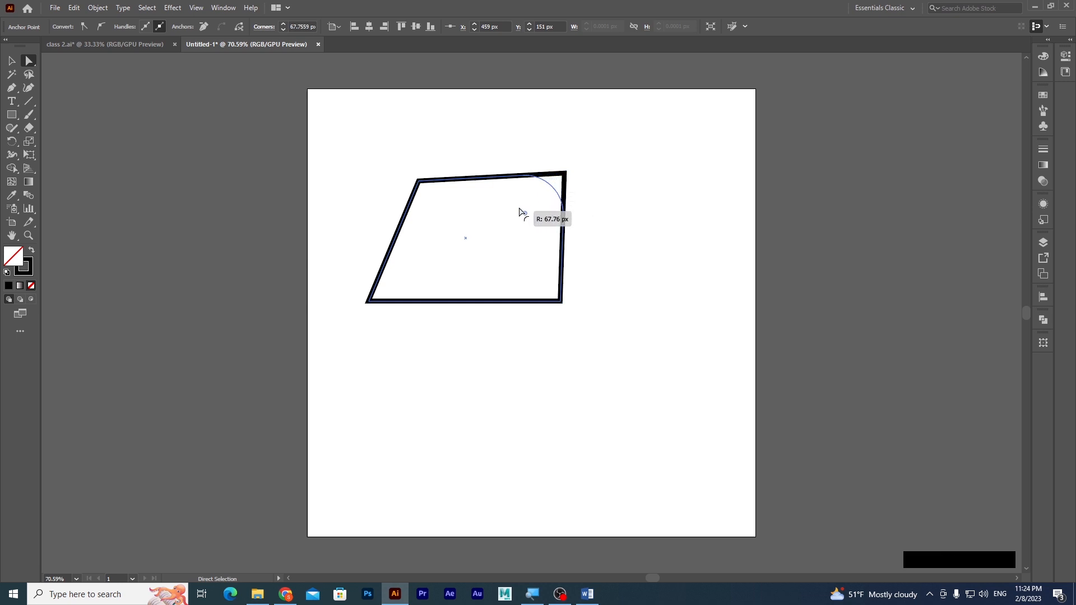
left_click_drag(520, 213, 512, 220)
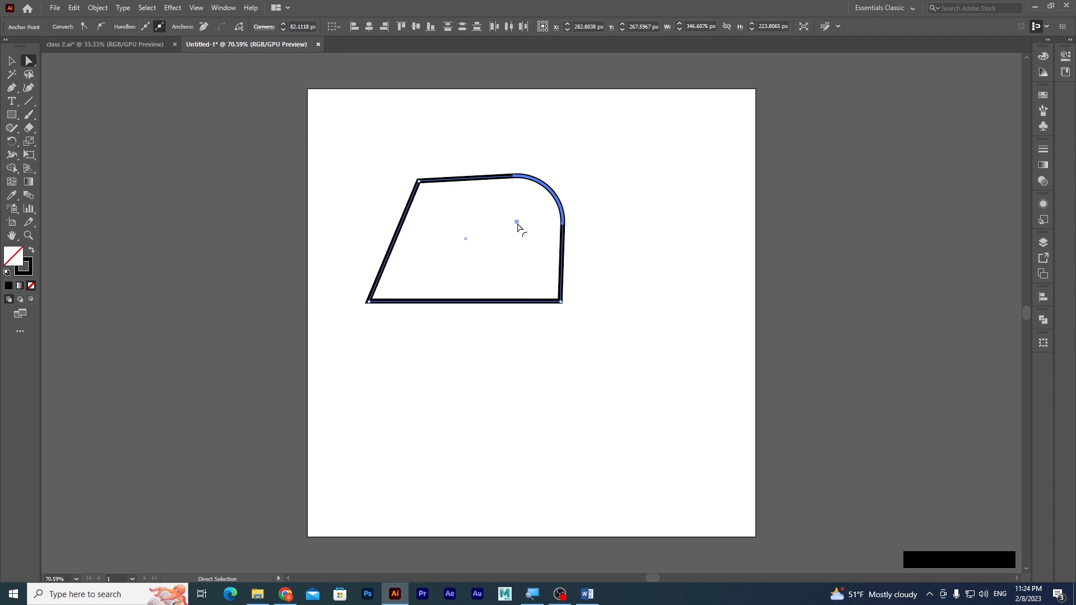
key("Delete")
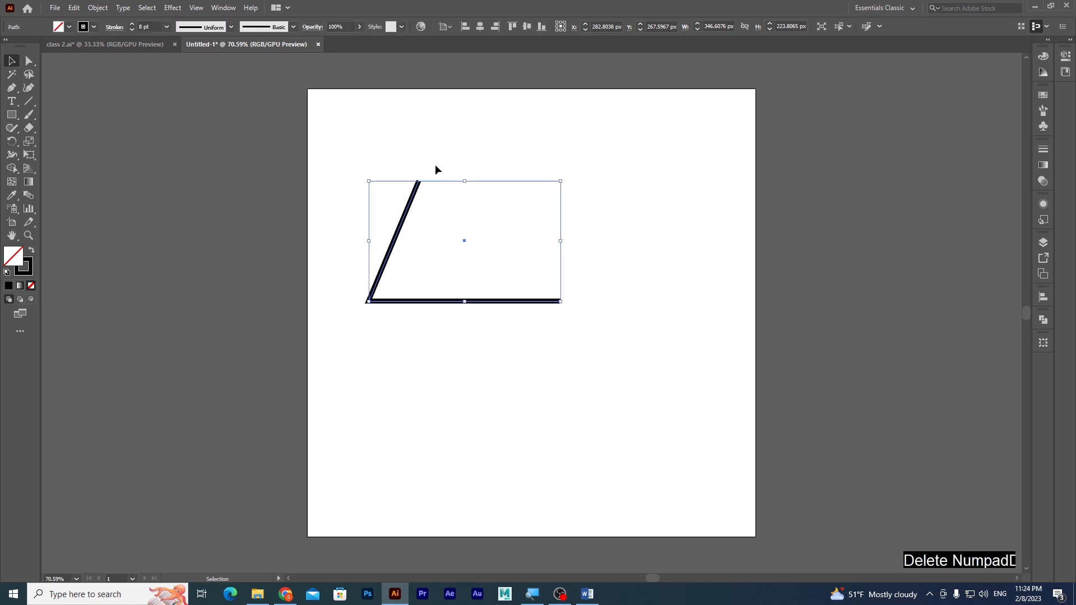
Step: Delete the remaining open path and draw a rectangle about 179 by 169 px in the upper part of the artboard
key("v")
key("Delete")
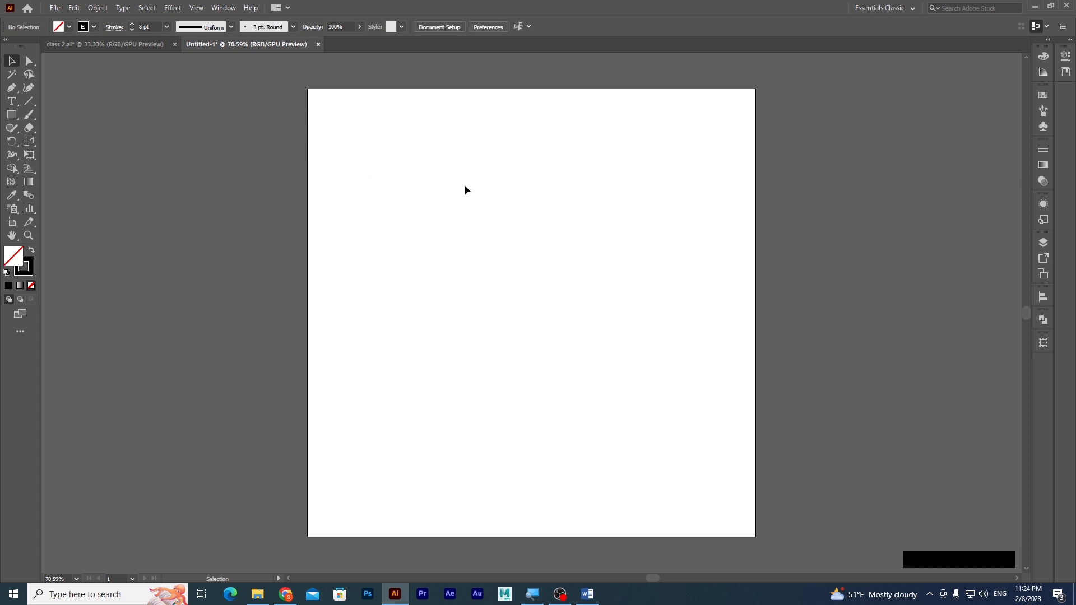
key("m")
left_click_drag(468, 178, 569, 273)
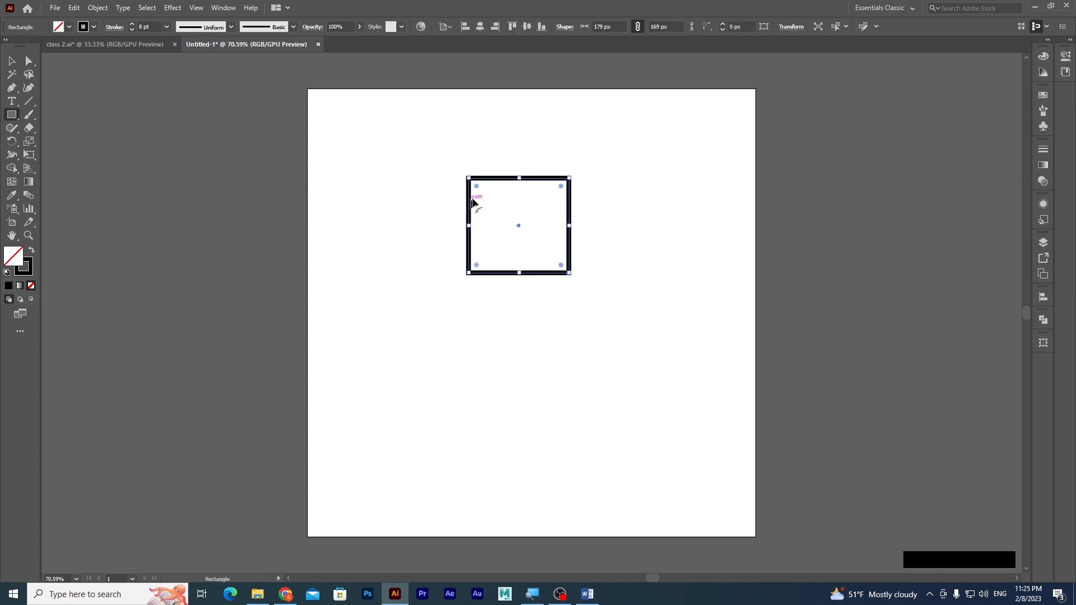
Step: Try swapping the rectangle's fill and stroke colors back and forth
left_click(31, 250)
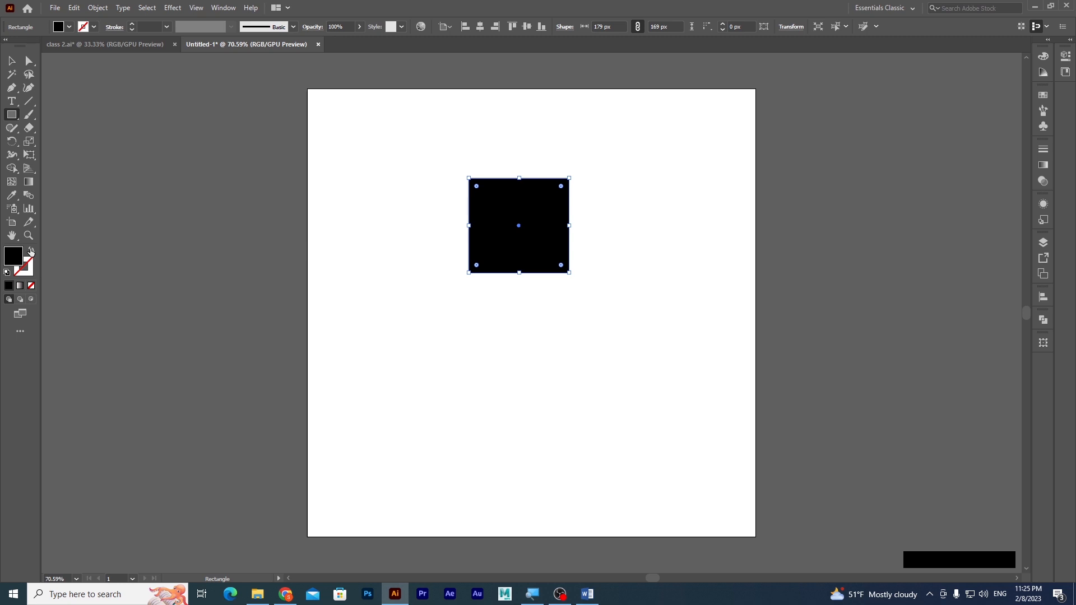
left_click(31, 251)
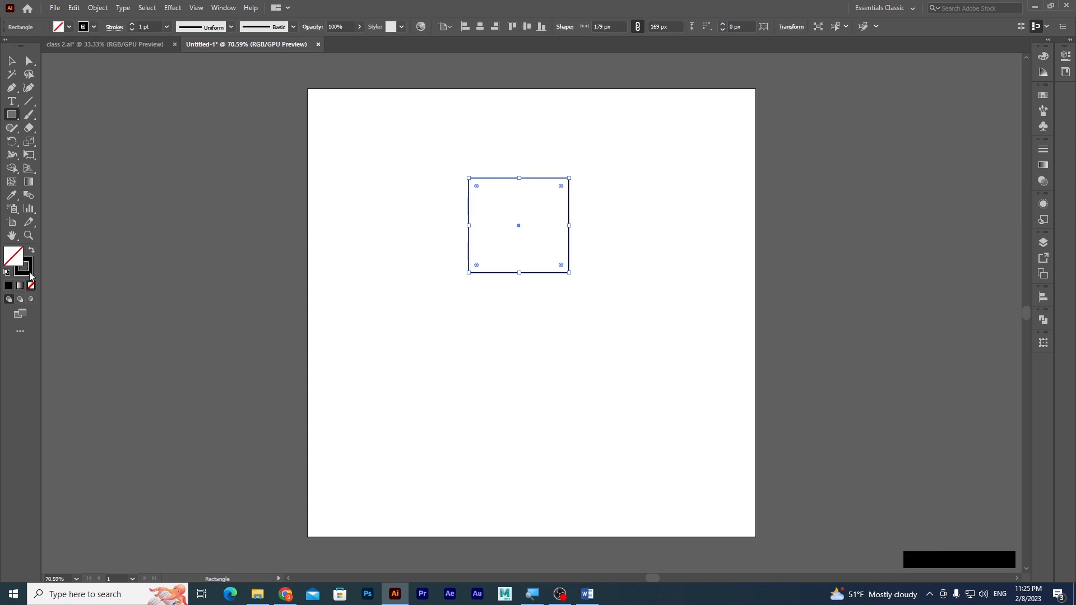
left_click(31, 252)
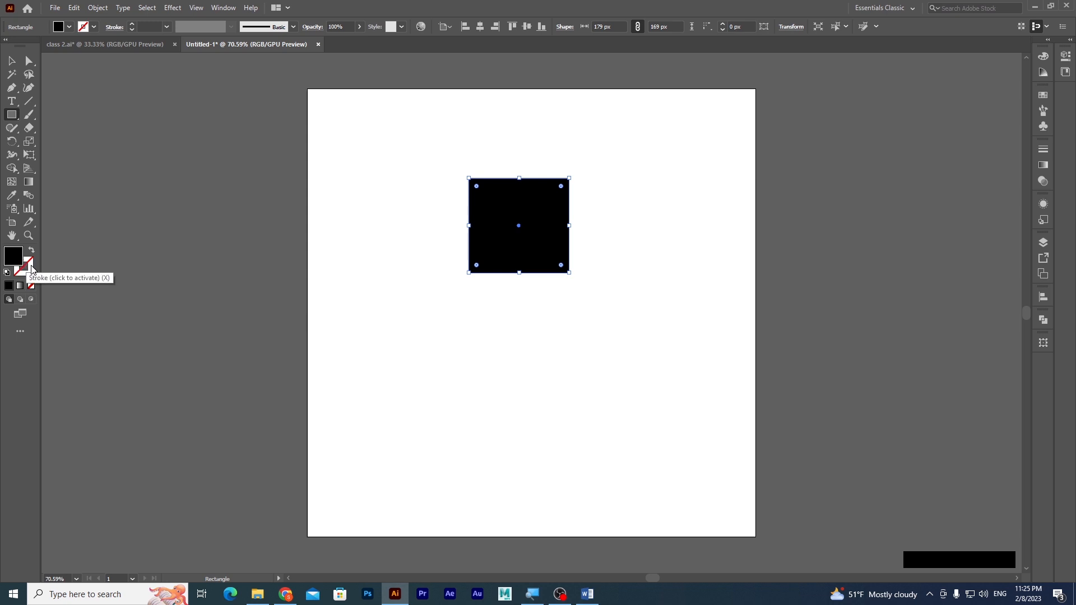
left_click(31, 269)
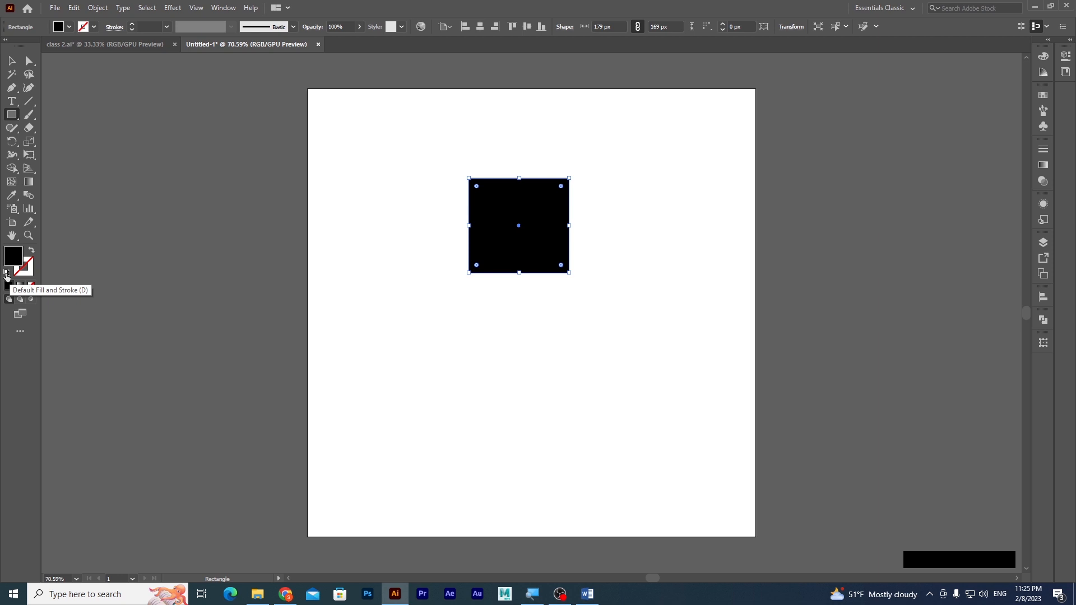
Step: Reset the rectangle to the default fill and stroke, and remove its stroke
left_click(7, 273)
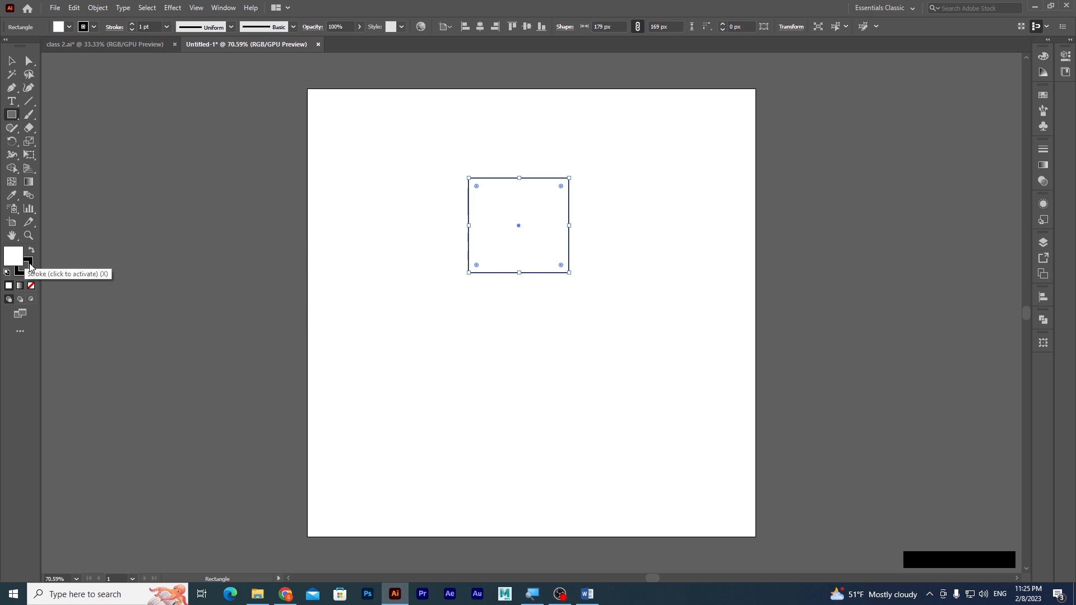
left_click(27, 271)
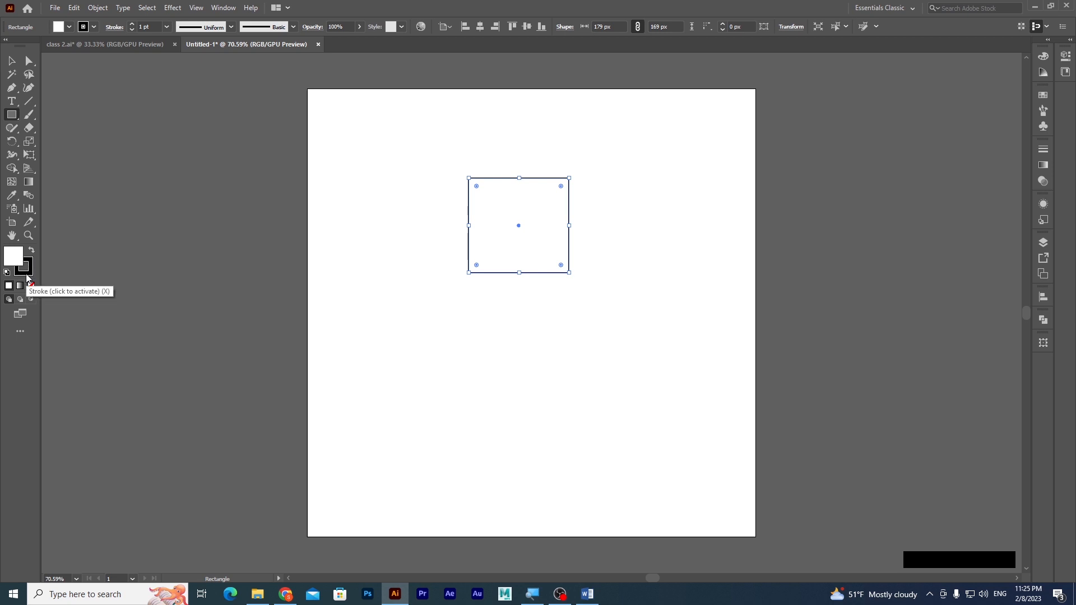
left_click(26, 273)
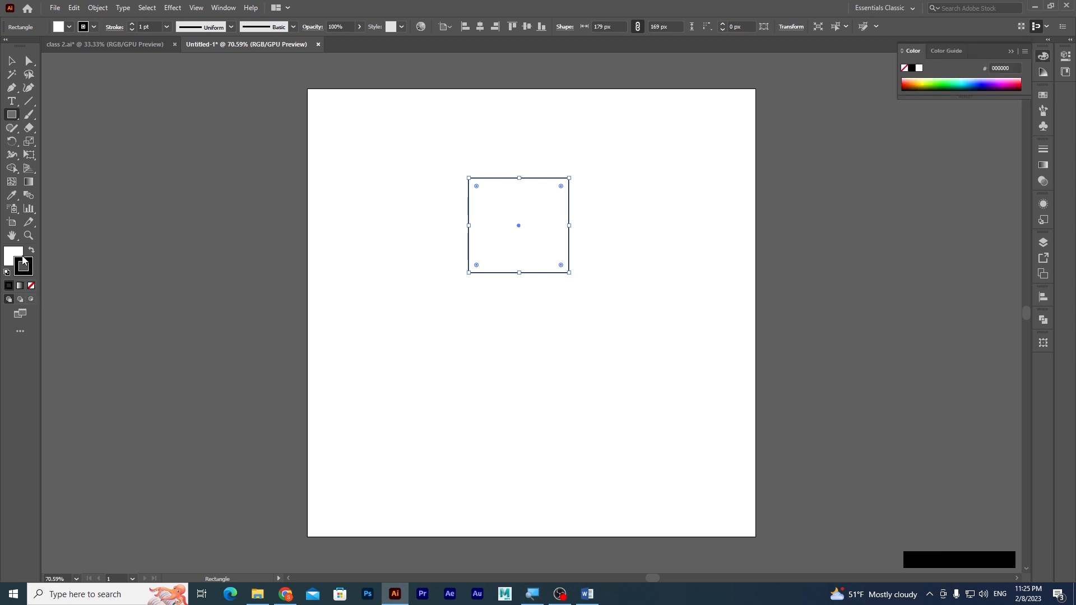
left_click(32, 287)
Step: Set the rectangle's fill to dark gray 303030
left_click(13, 255)
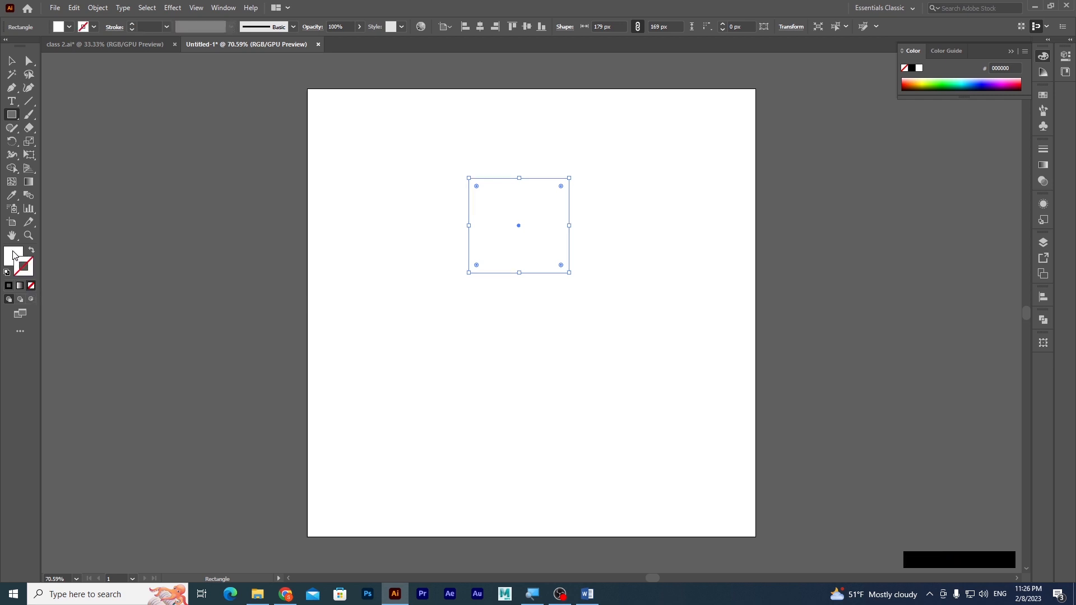
double_click(14, 259)
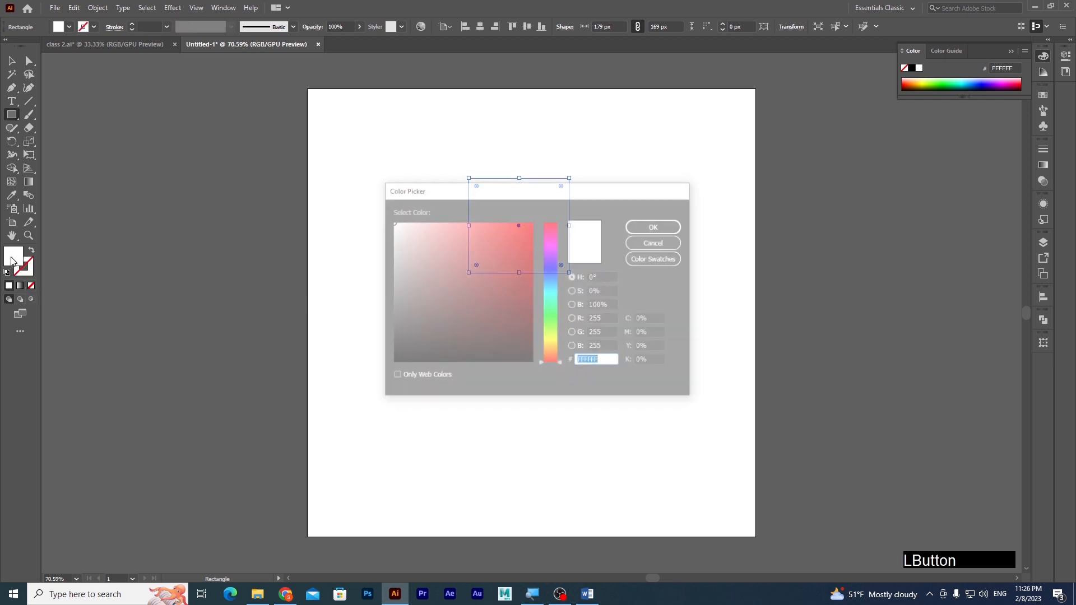
mouse_move(391, 339)
left_mouse_down()
mouse_move(390, 356)
mouse_move(391, 337)
left_mouse_up()
left_click(656, 226)
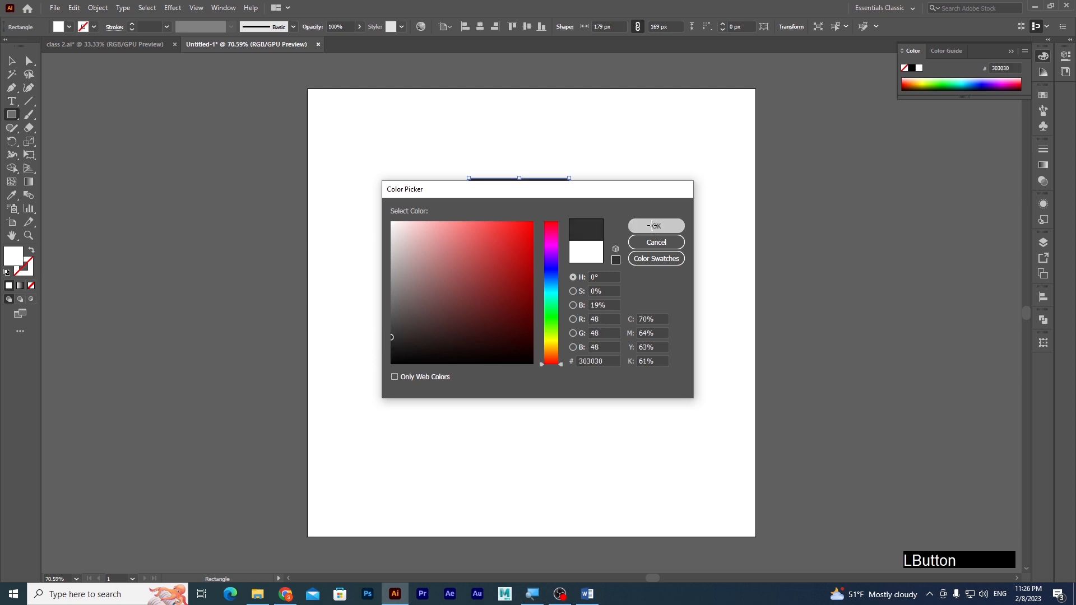
left_click(11, 61)
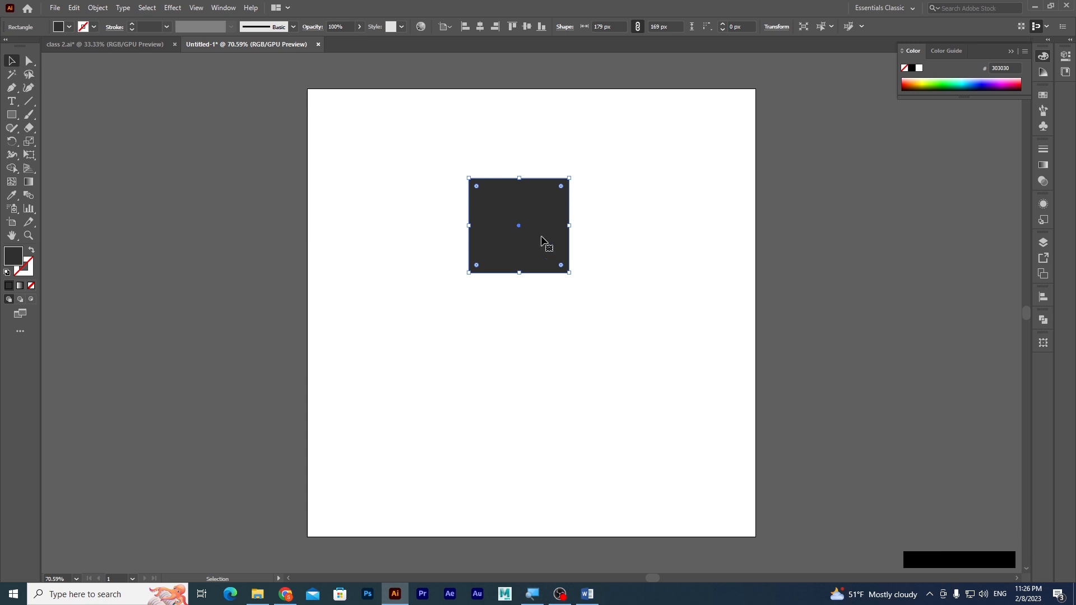
Step: Select the rectangle's two top anchor points with the Direct Selection tool and nudge them 40 px to the right
left_click(29, 61)
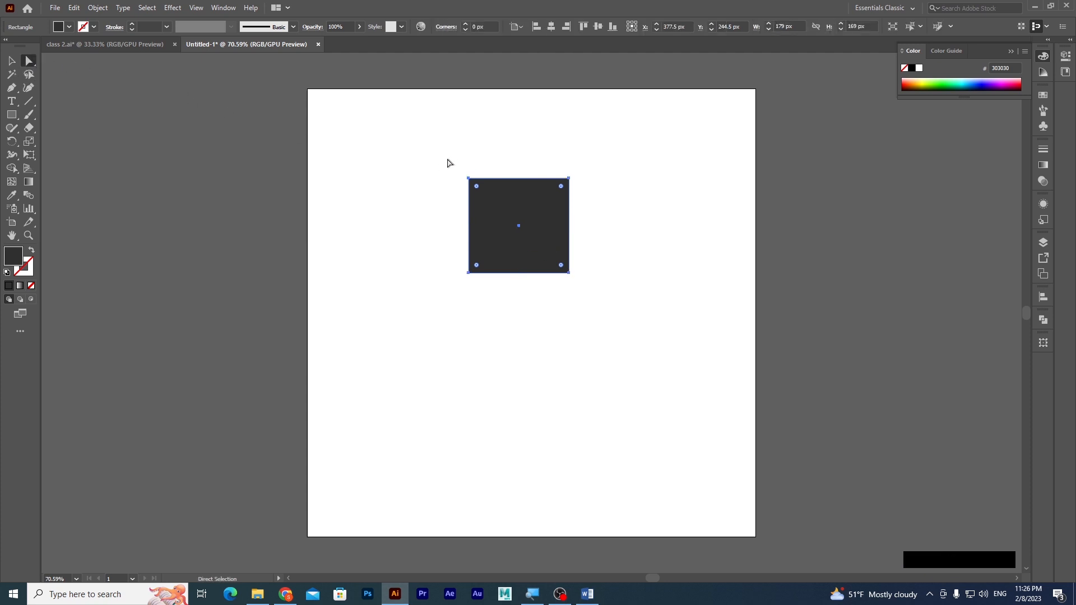
left_click_drag(442, 157, 449, 179)
left_click_drag(448, 178, 593, 192)
left_click_drag(593, 192, 591, 191)
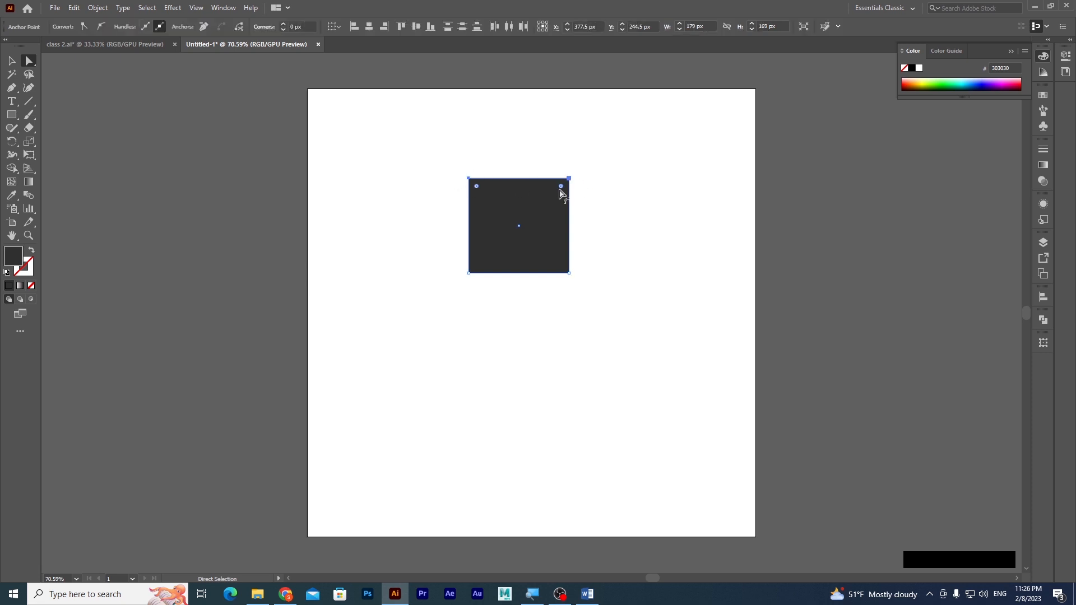
left_click(469, 179)
key("shift")
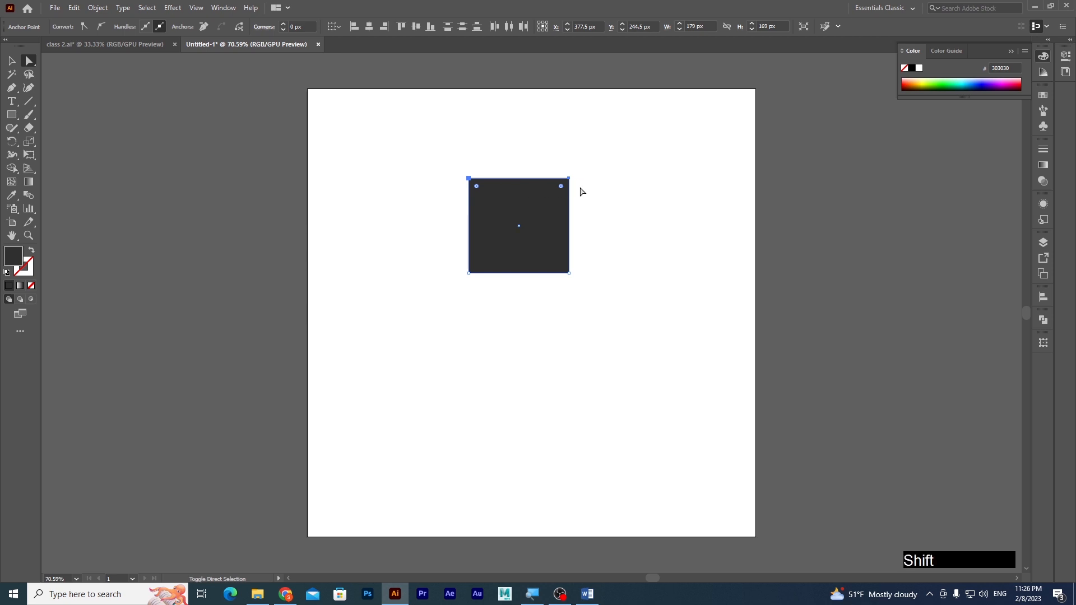
key("shift+Right")
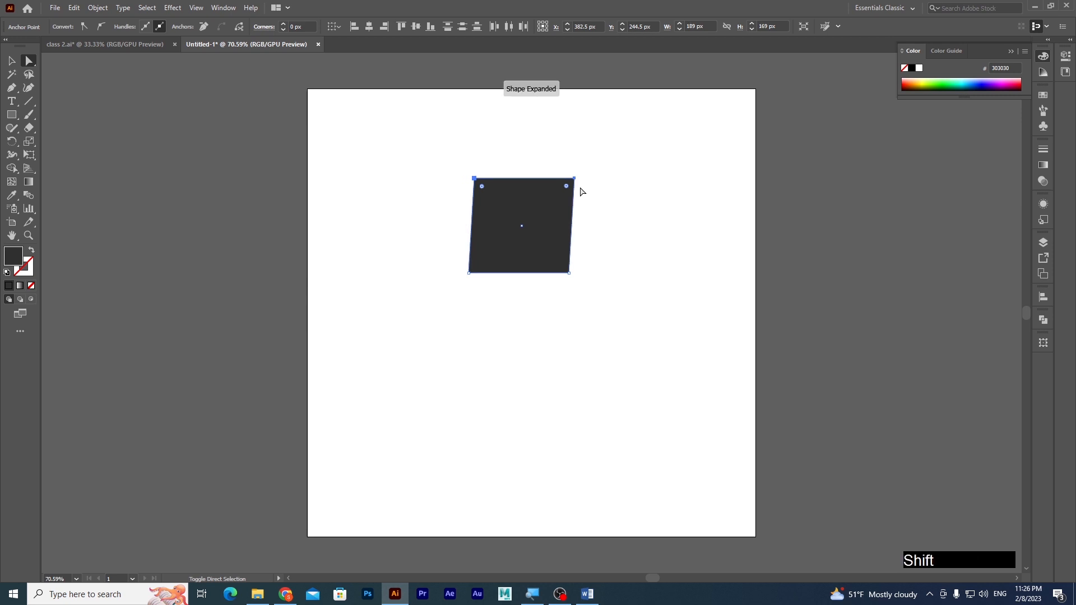
key("shift+Right")
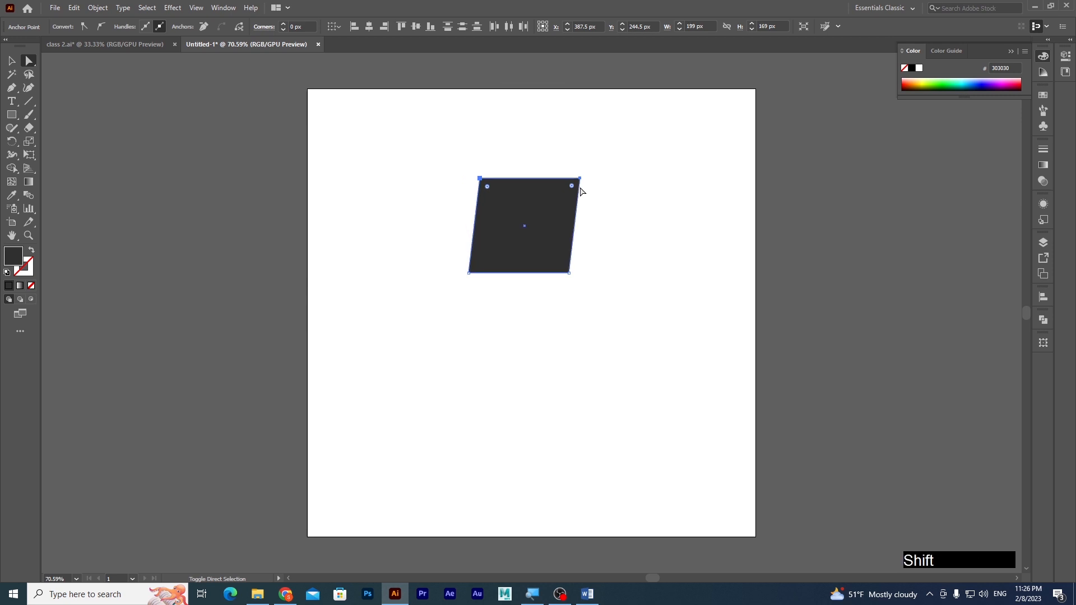
key("shift+Right")
key("shift+Right")
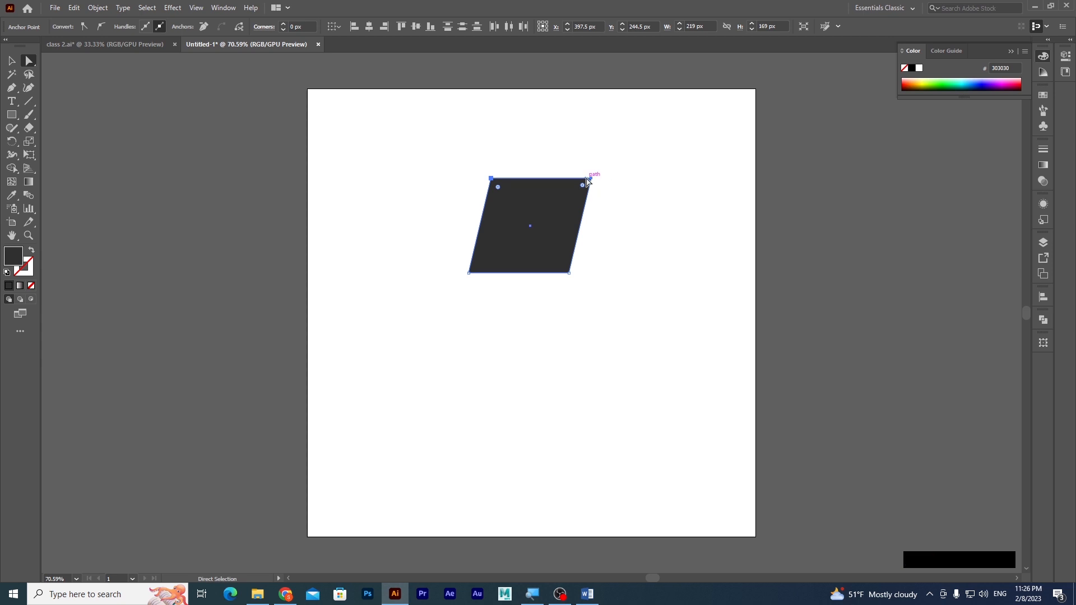
Step: Undo the last nudges of the top anchor points until only the first 10 px shift remains, and deselect the shape
left_click(589, 179)
left_click(10, 62)
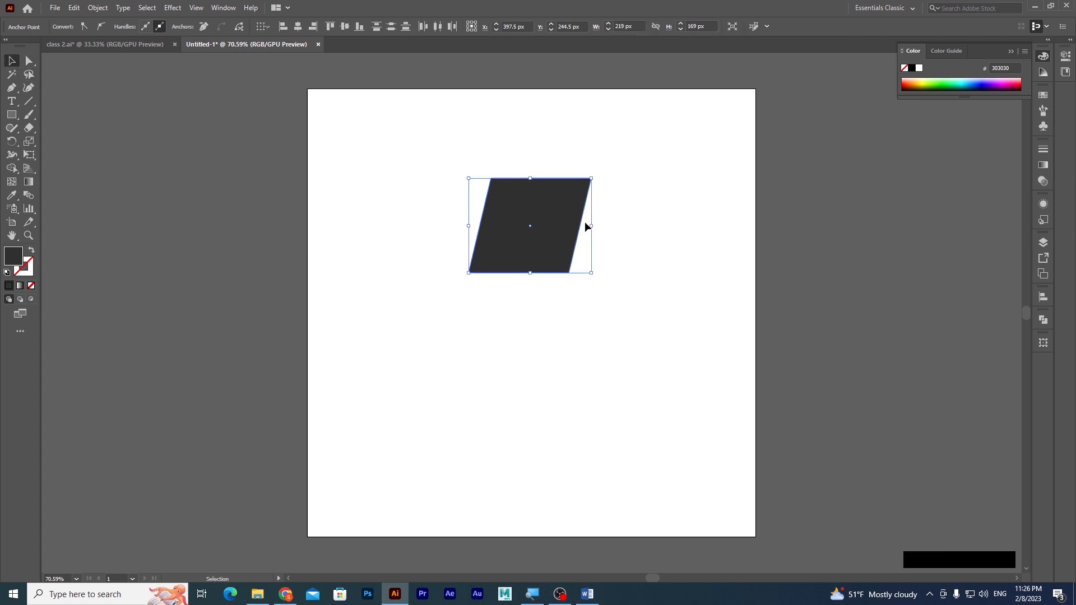
key("ctrl+z")
key("ctrl+z")
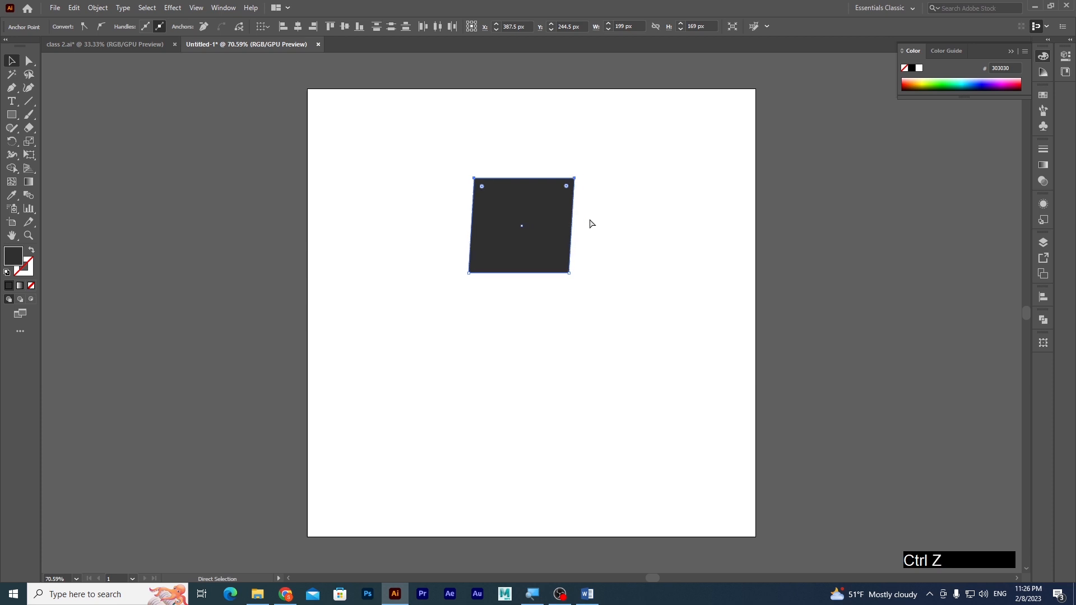
left_click(460, 165)
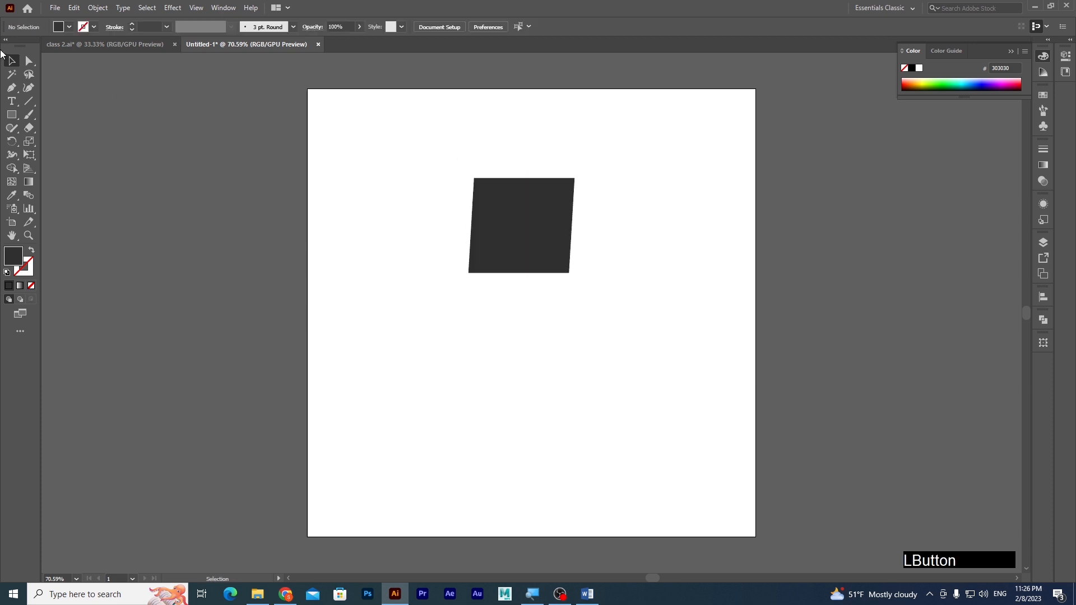
Step: Select the shape's two top anchor points with the Direct Selection tool, move its top edge farther right and deselect it
left_click(29, 60)
left_click_drag(451, 154, 634, 203)
left_click_drag(529, 179, 555, 181)
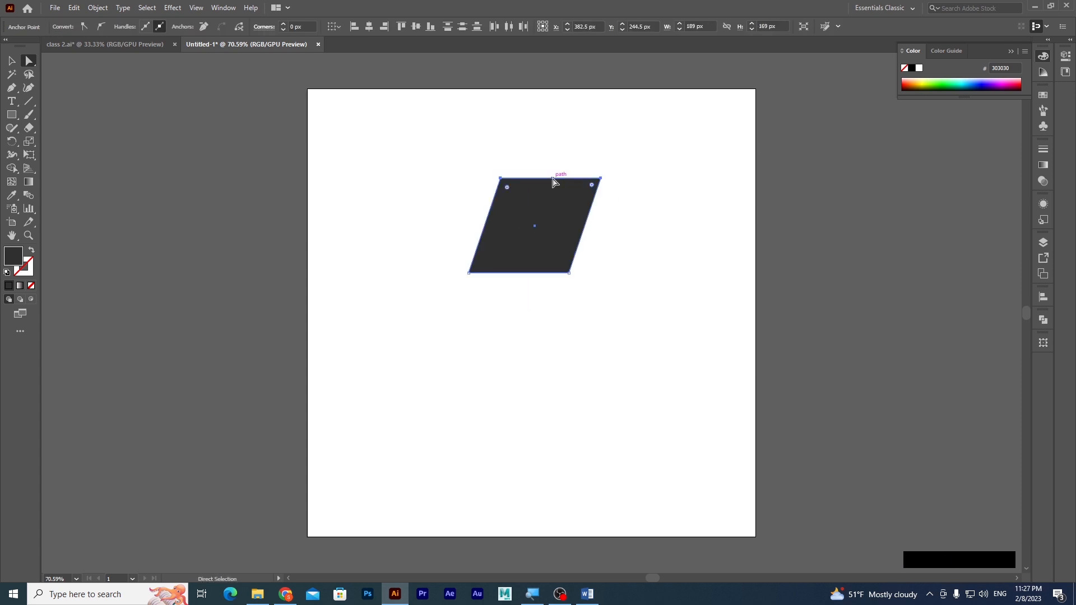
left_click(542, 304)
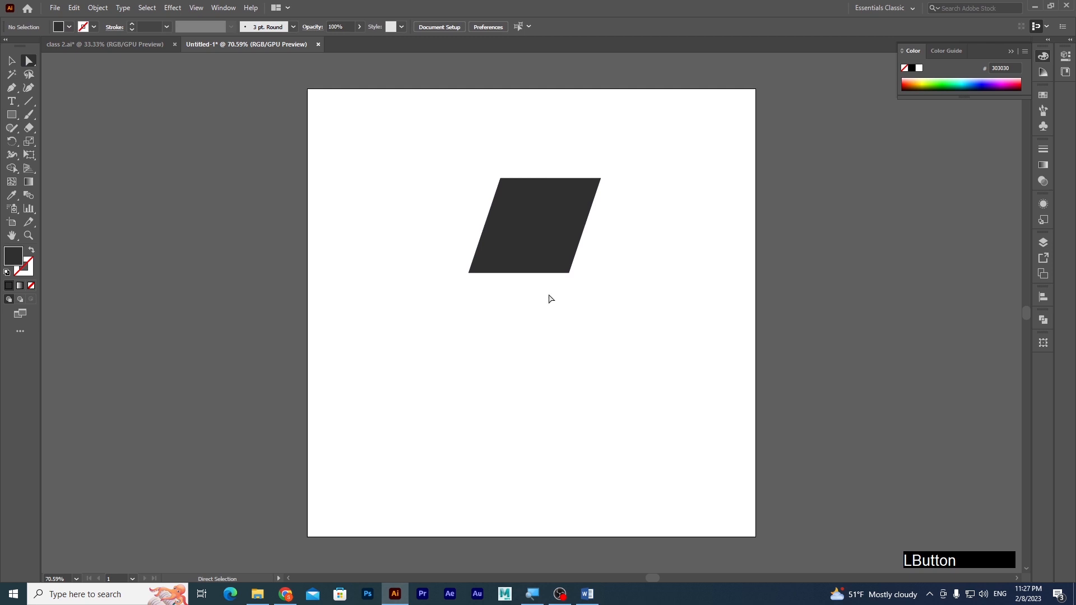
Step: Draw a bar about 185 by 37 px over the parallelogram's lower-left corner and round all its corners to 18.5 px
left_click(11, 115)
left_click_drag(416, 252, 521, 272)
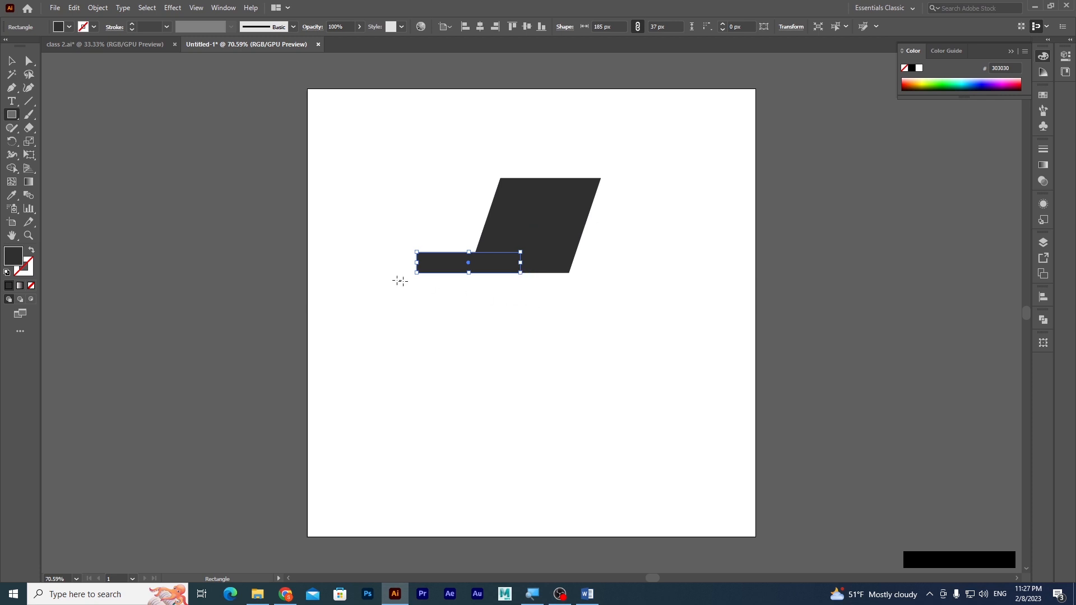
left_click(29, 60)
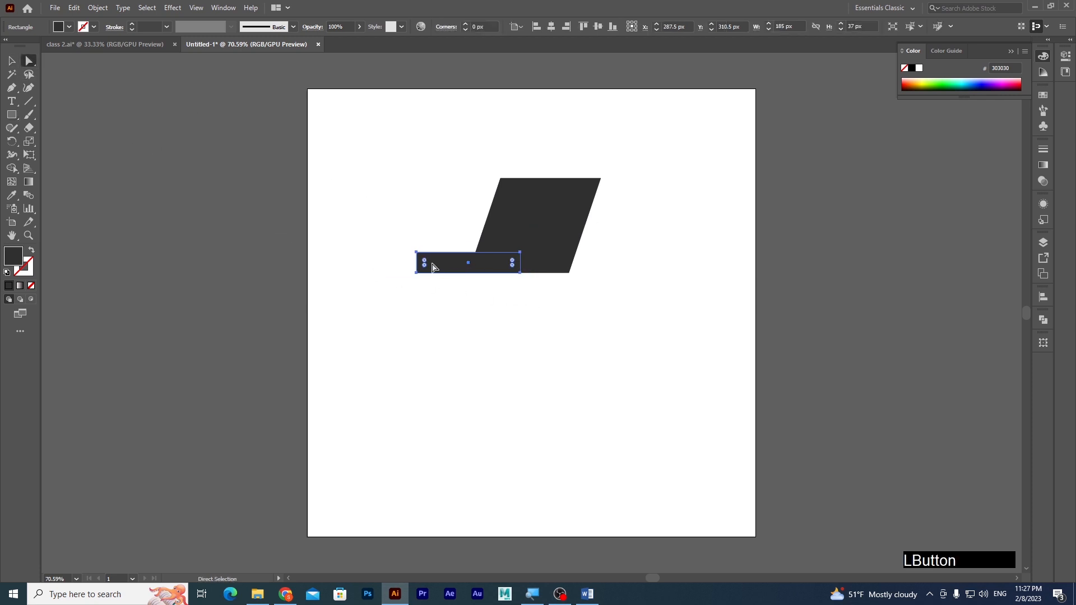
left_click_drag(426, 264, 434, 265)
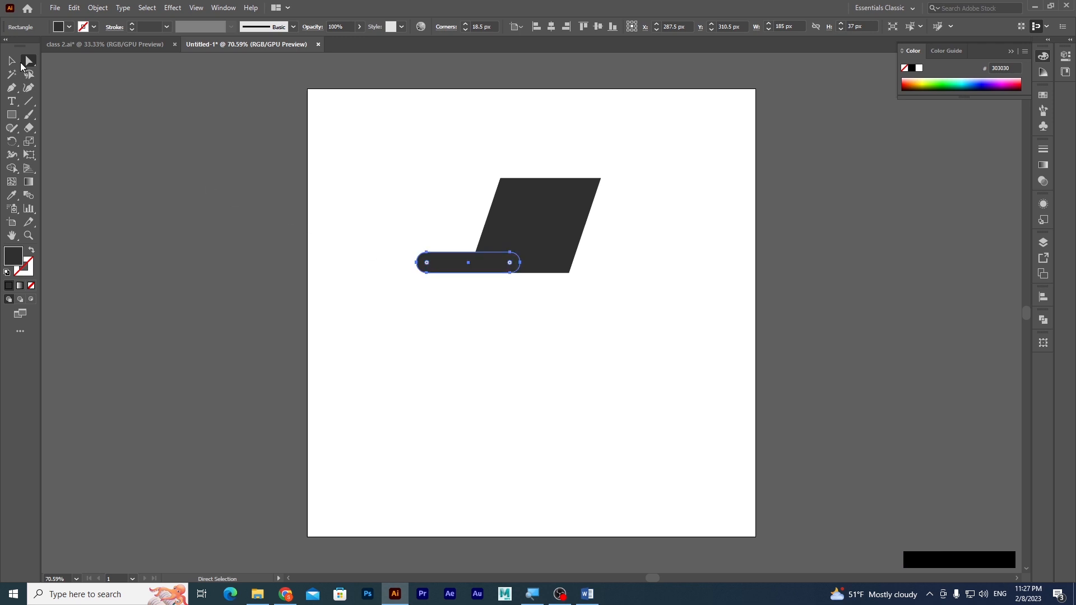
left_click(12, 62)
left_click(407, 342)
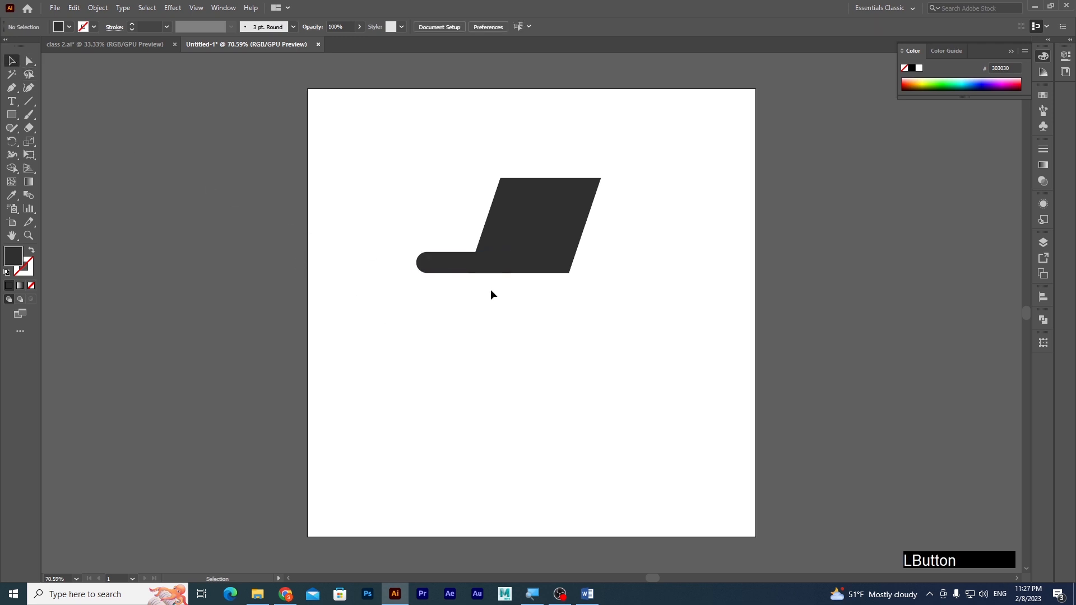
left_click(465, 263)
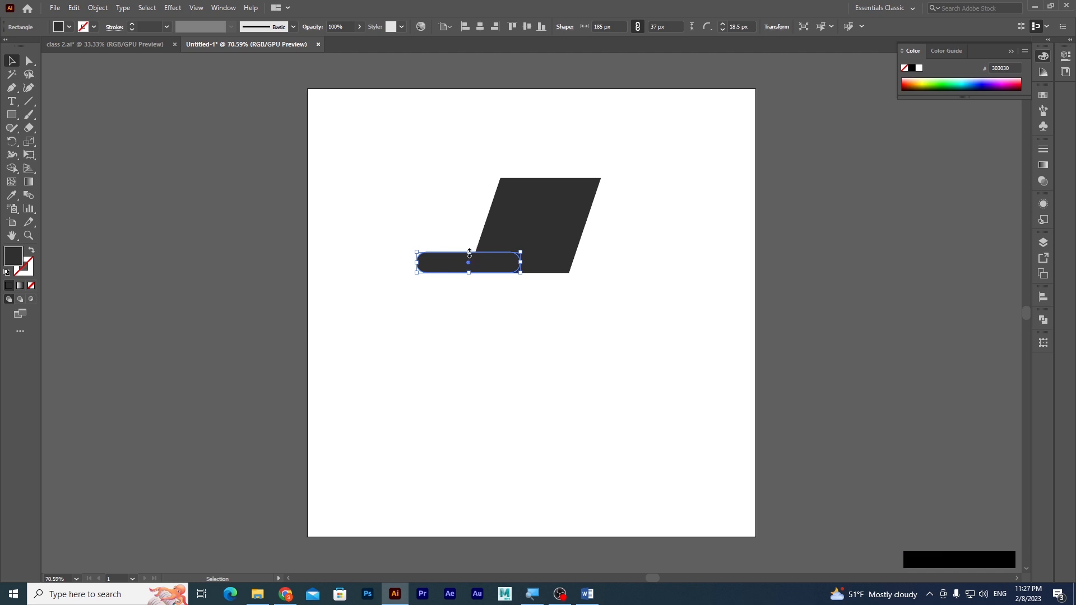
left_click_drag(469, 253, 469, 274)
left_click(162, 165)
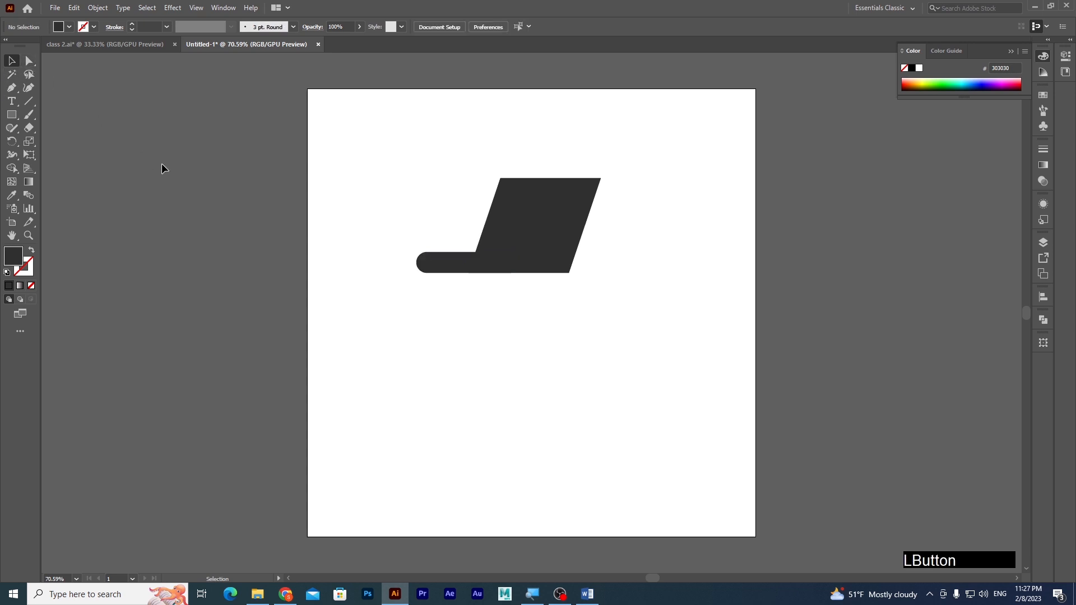
Step: Draw a circle about 95 px in diameter above and to the left of the parallelogram with the Ellipse tool
left_click(16, 115)
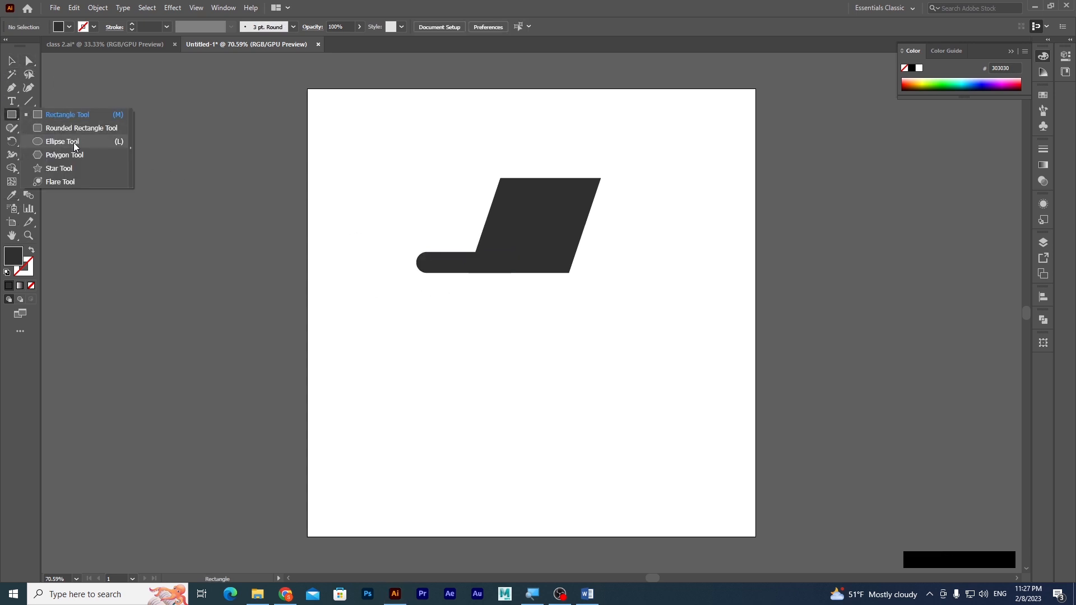
left_click(73, 142)
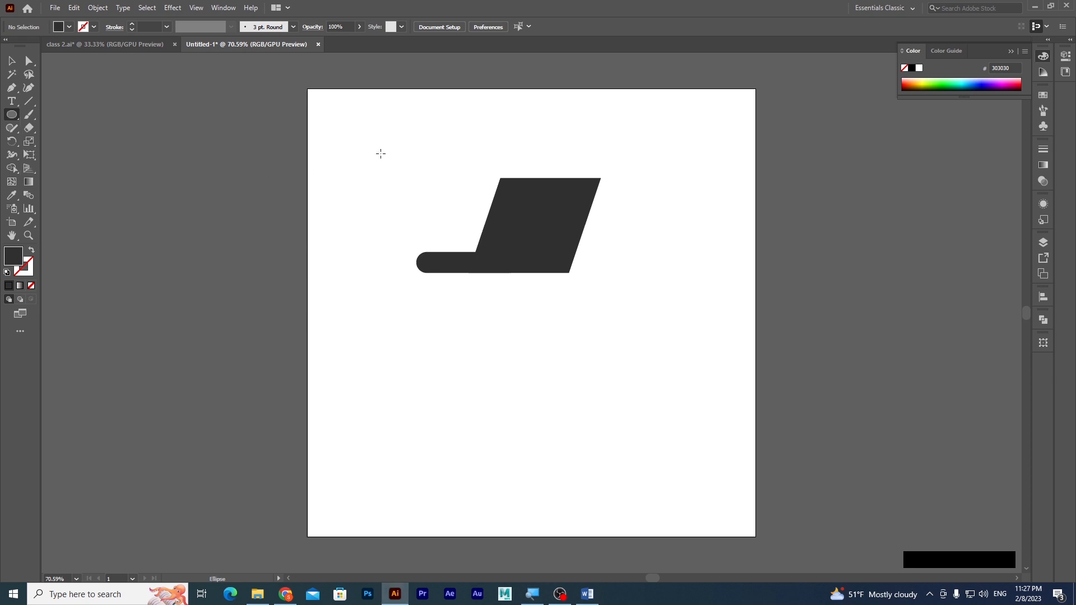
left_click_drag(381, 153, 412, 186)
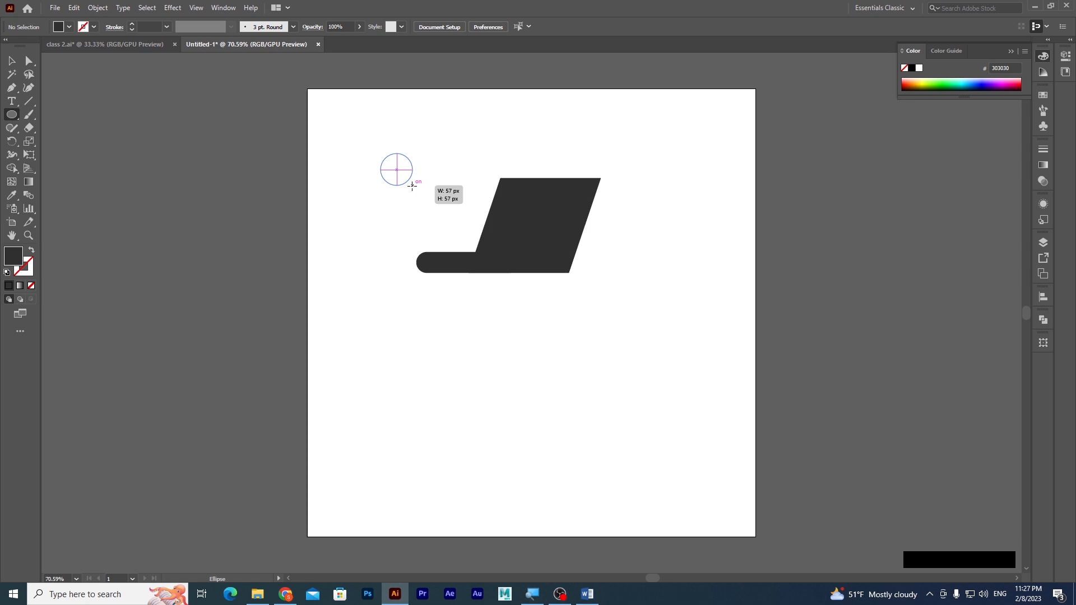
left_click_drag(412, 186, 433, 208)
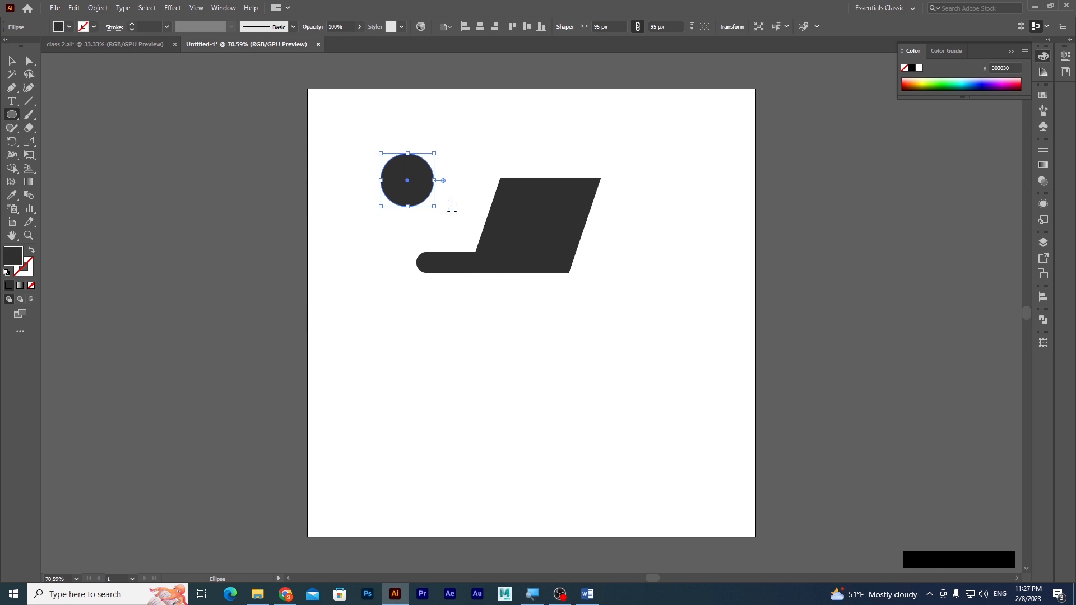
Step: Change the circle's fill to the near-white colour F7F5F5
double_click(13, 256)
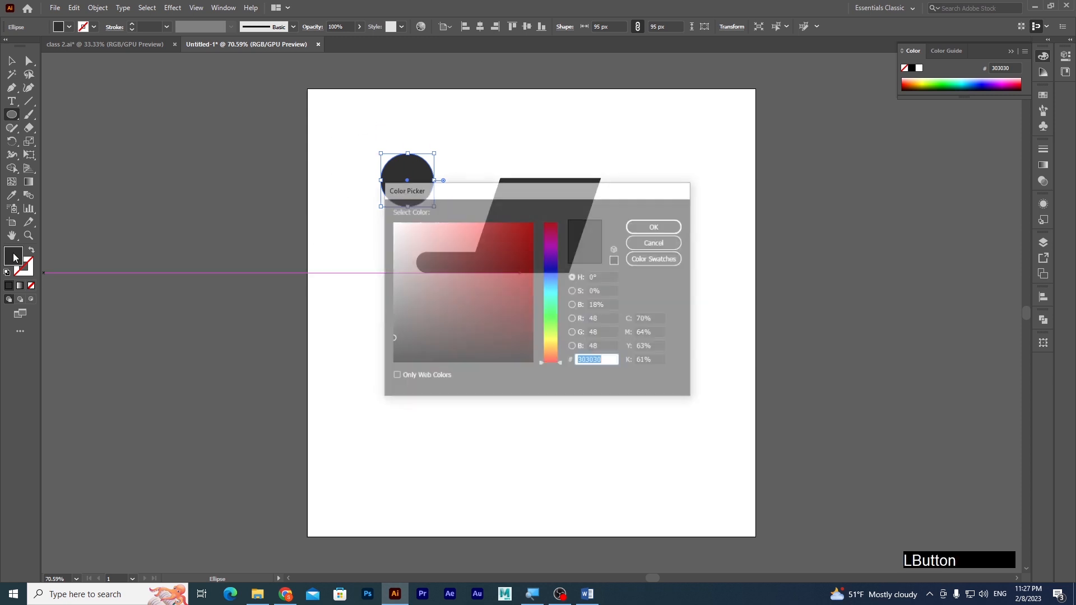
left_click(391, 226)
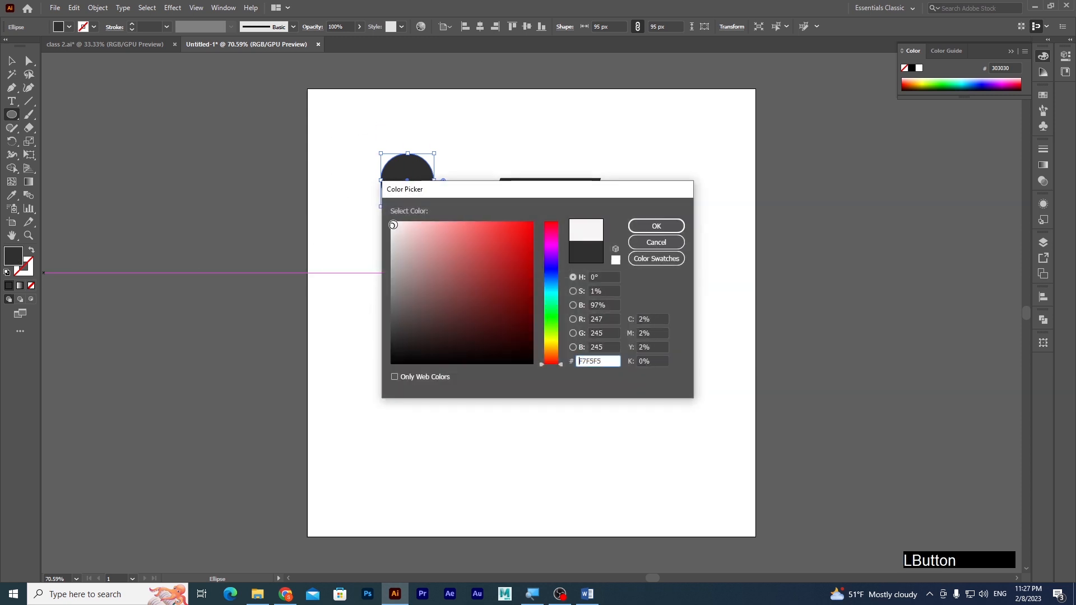
left_click(651, 226)
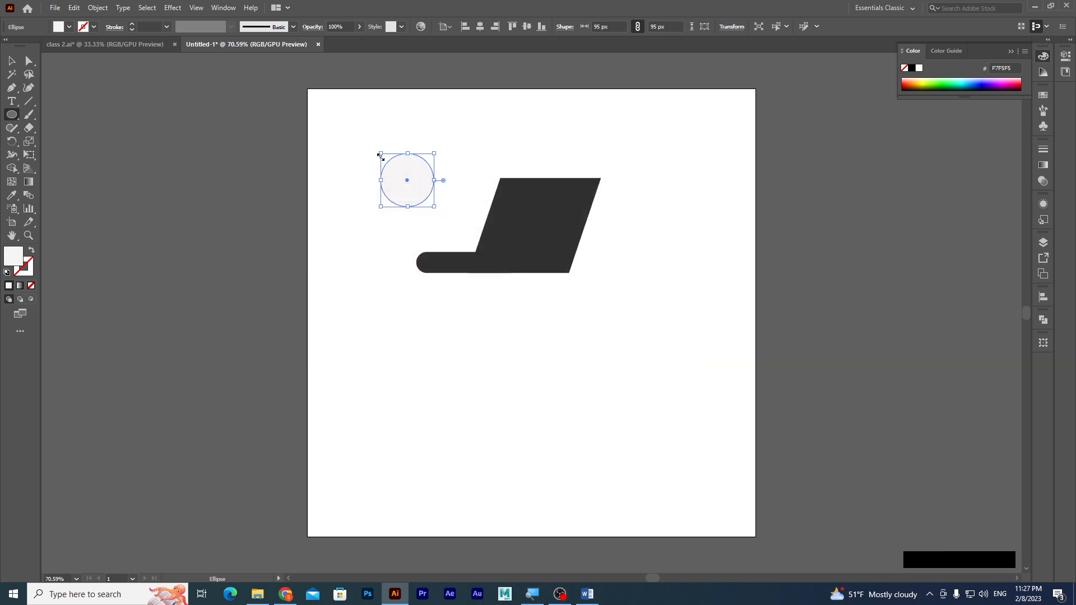
Step: Shrink the near-white circle to about 51 px in diameter, place it inside the upper half of the parallelogram and deselect it
left_click_drag(381, 153, 398, 177)
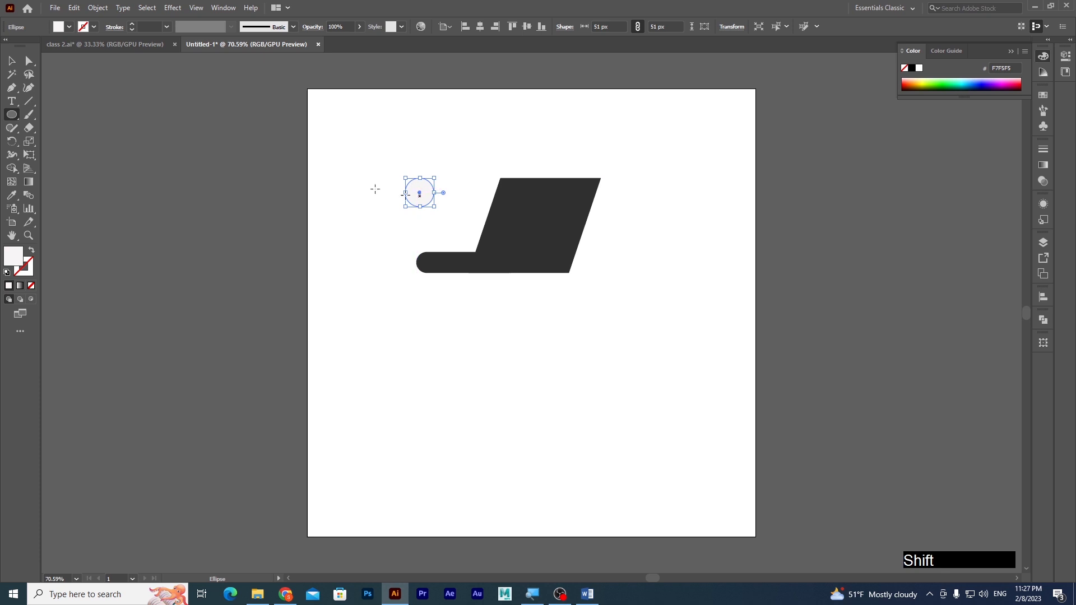
left_click(12, 61)
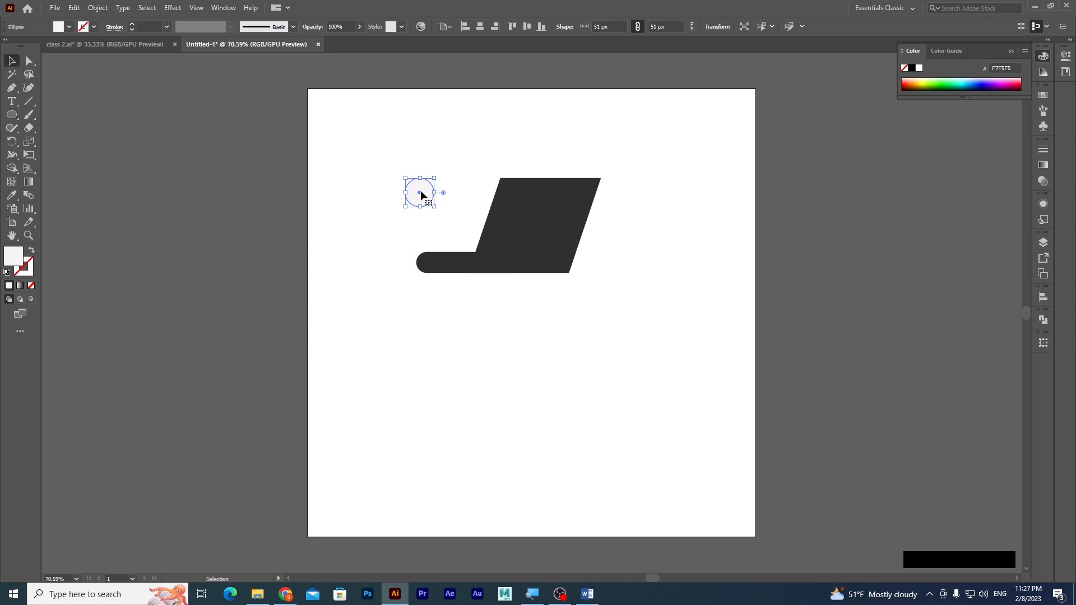
left_click_drag(420, 191, 541, 215)
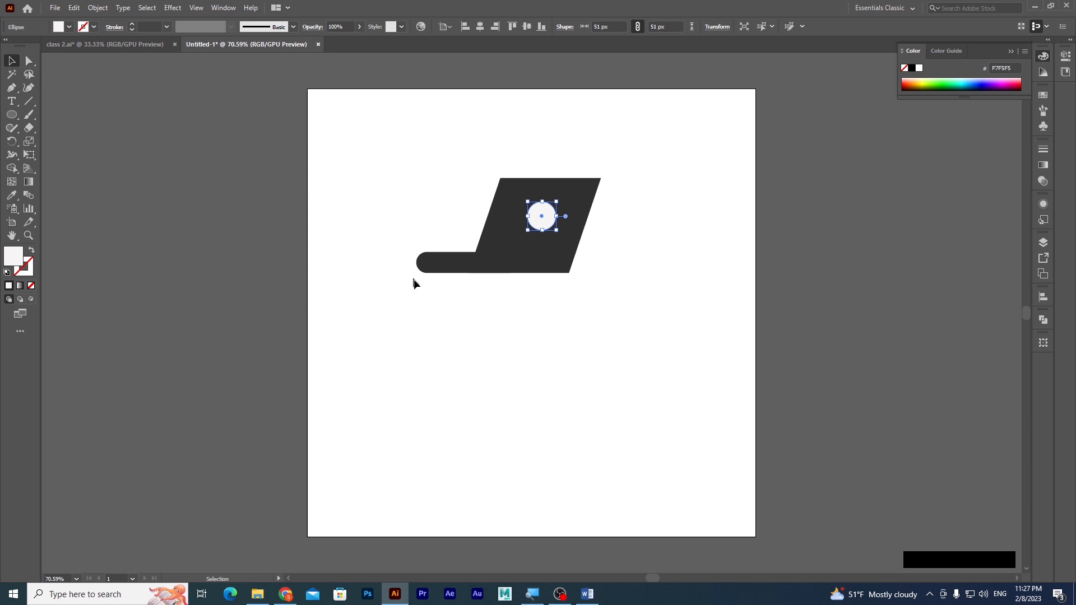
left_click(439, 334)
Step: Fill the parallelogram with the light red colour FF5050 and deselect it
left_click(509, 233)
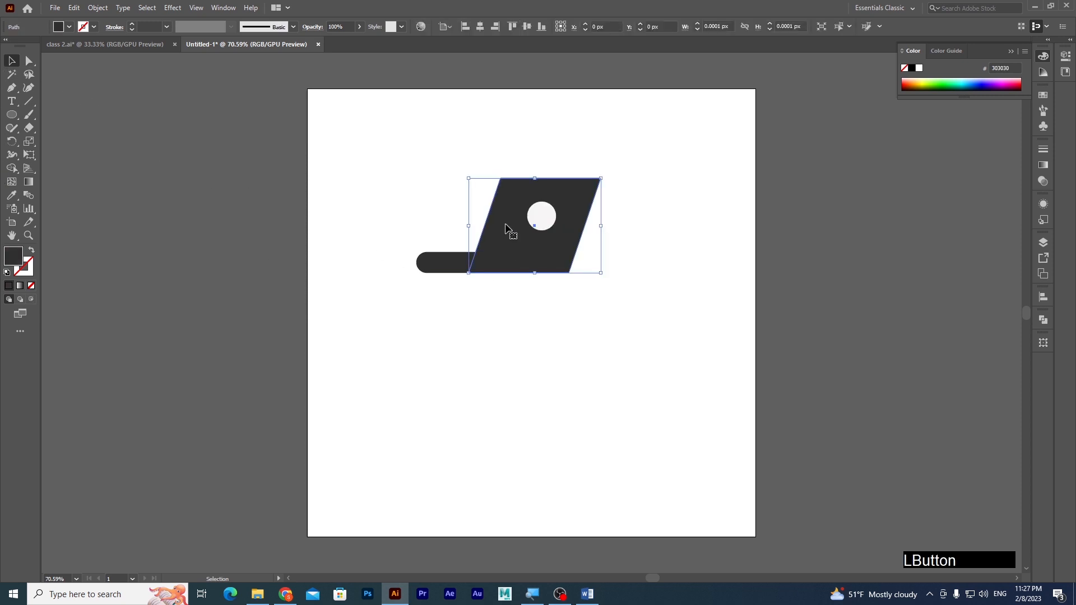
double_click(11, 259)
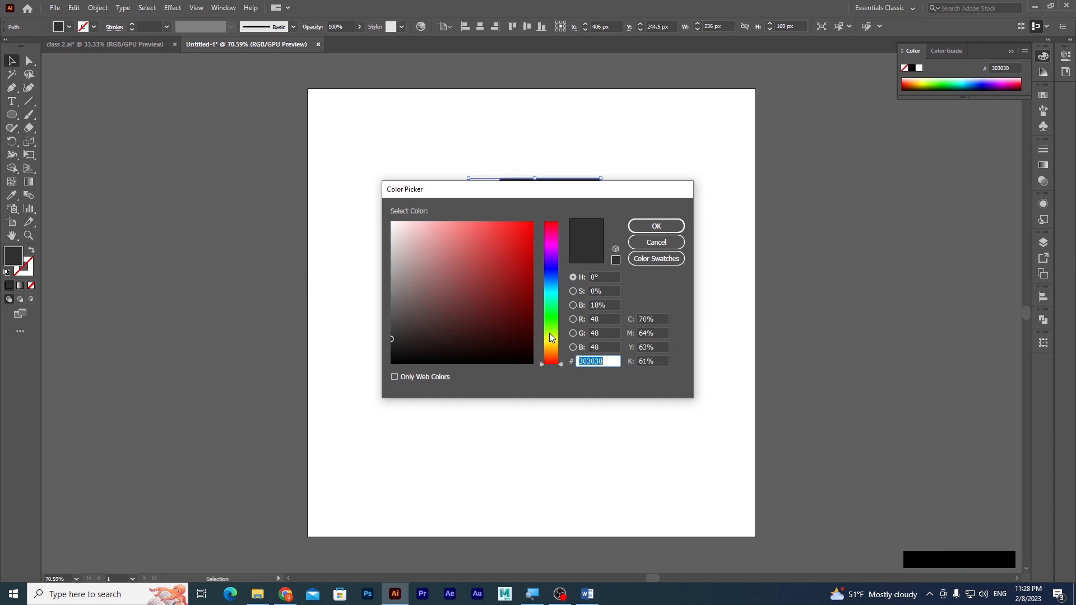
mouse_move(471, 333)
left_mouse_down()
mouse_move(505, 317)
mouse_move(516, 324)
mouse_move(463, 228)
mouse_move(485, 222)
left_mouse_up()
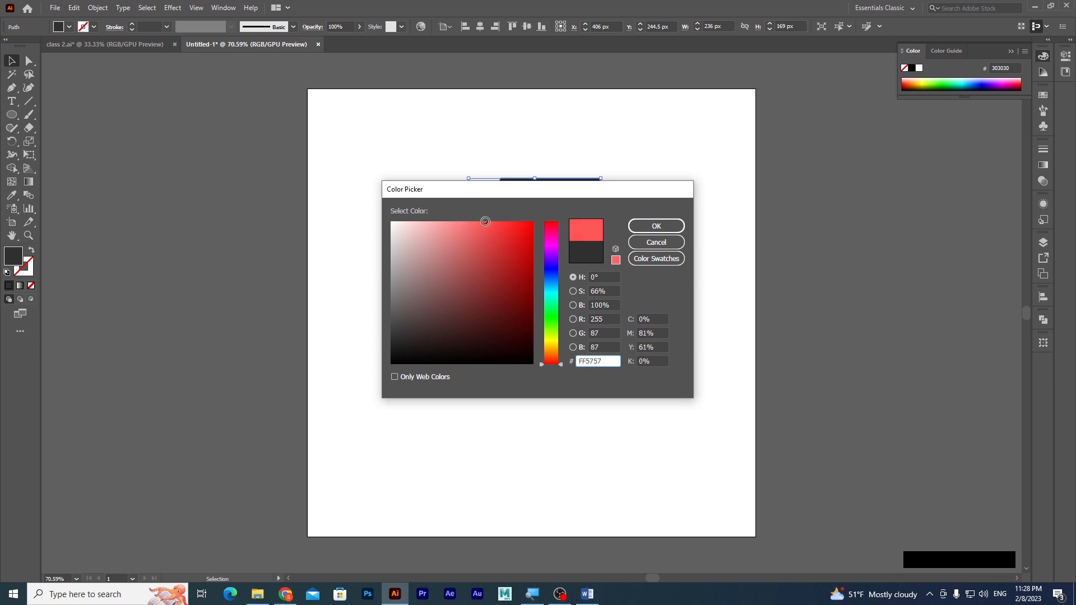
left_click(640, 226)
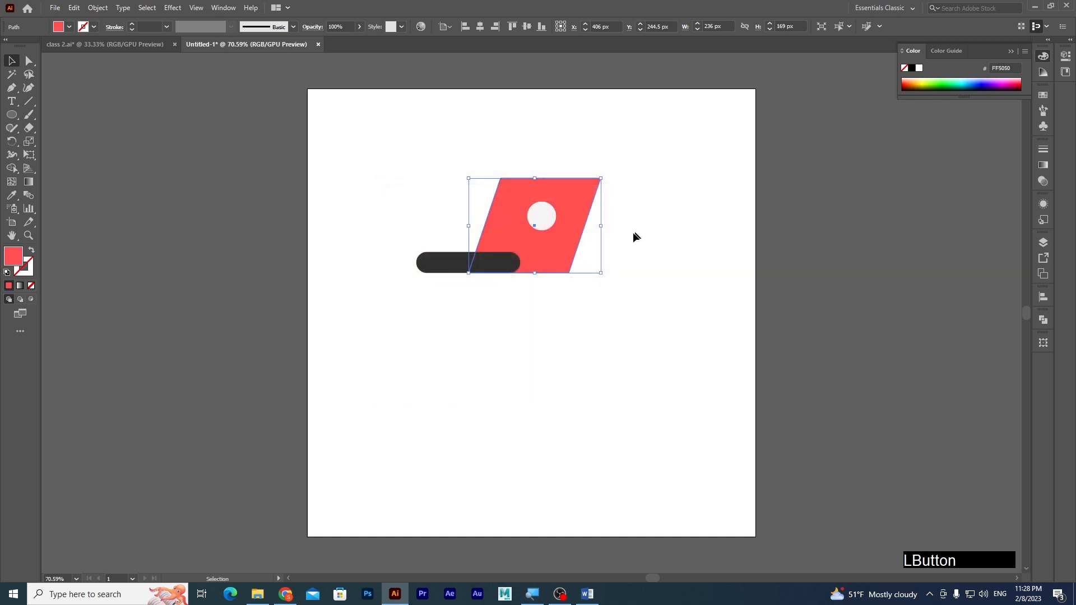
left_click(458, 344)
Step: Send the dark rounded bar to the back, behind the red parallelogram
left_click(470, 261)
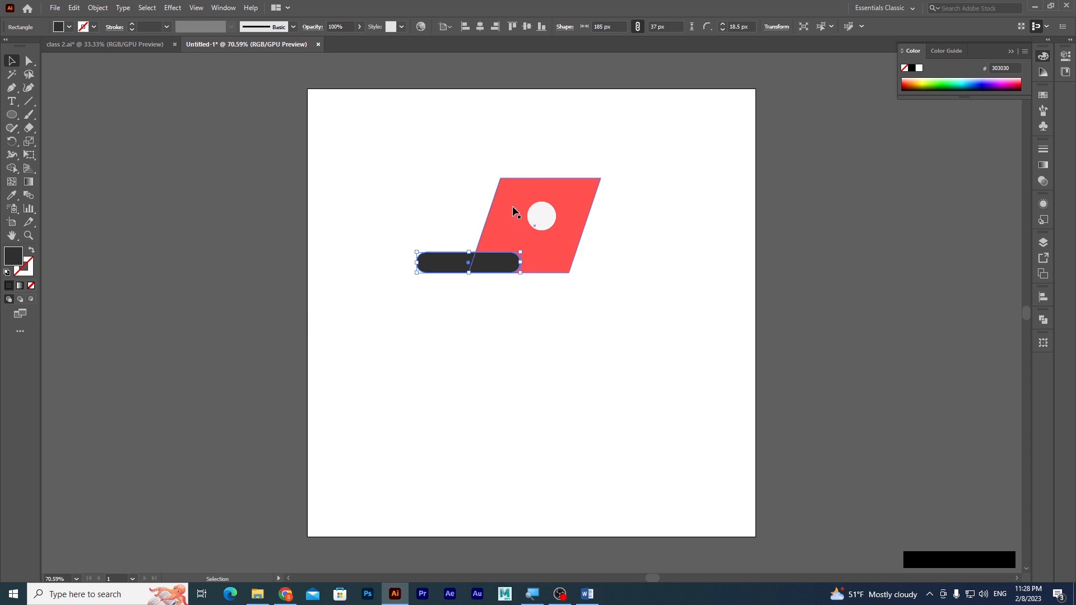
right_click(463, 267)
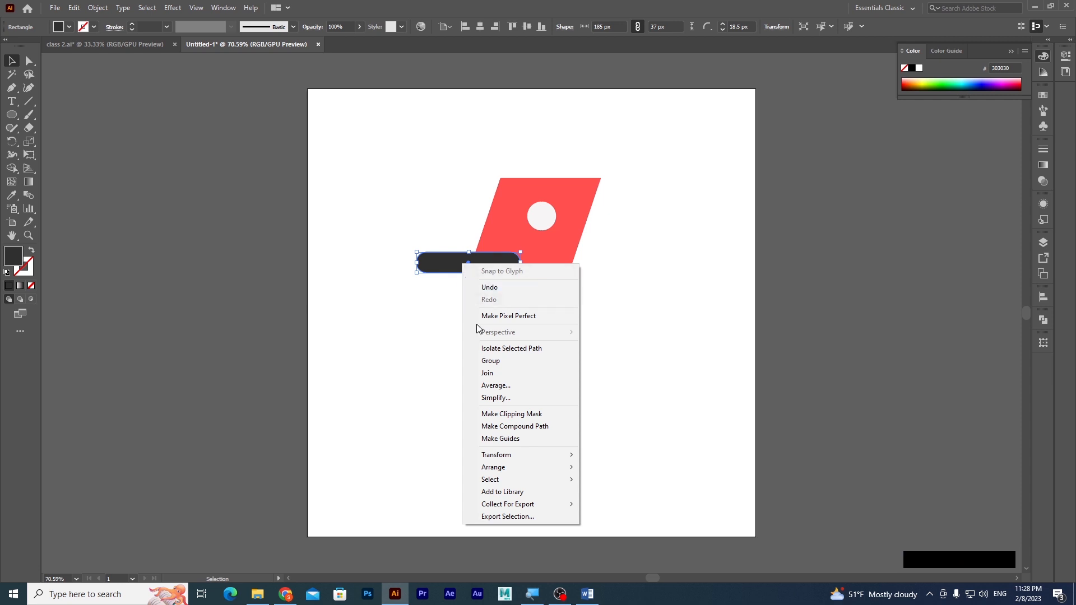
mouse_move(546, 471)
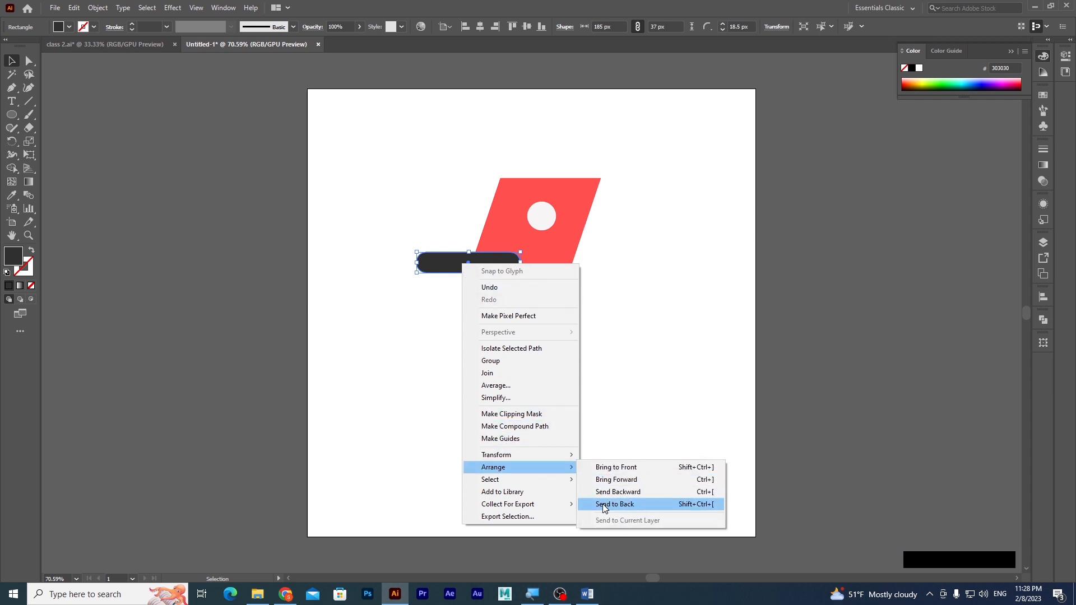
left_click(625, 505)
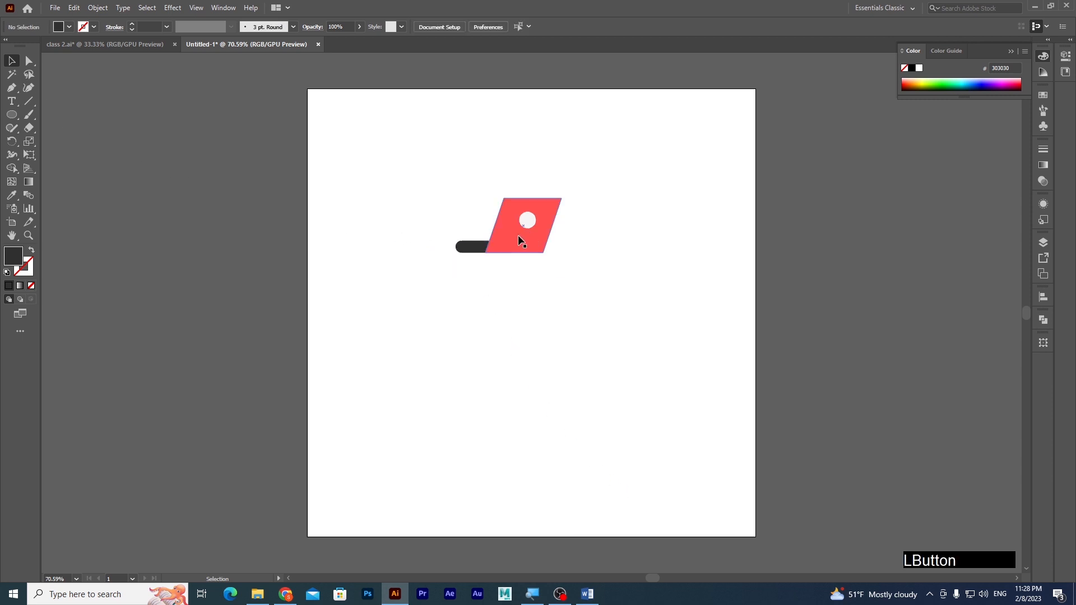
Step: Move the finished figure off the artboard to the right and draw a circle about 246 px in diameter on the artboard
left_click_drag(518, 235, 832, 239)
left_click(840, 319)
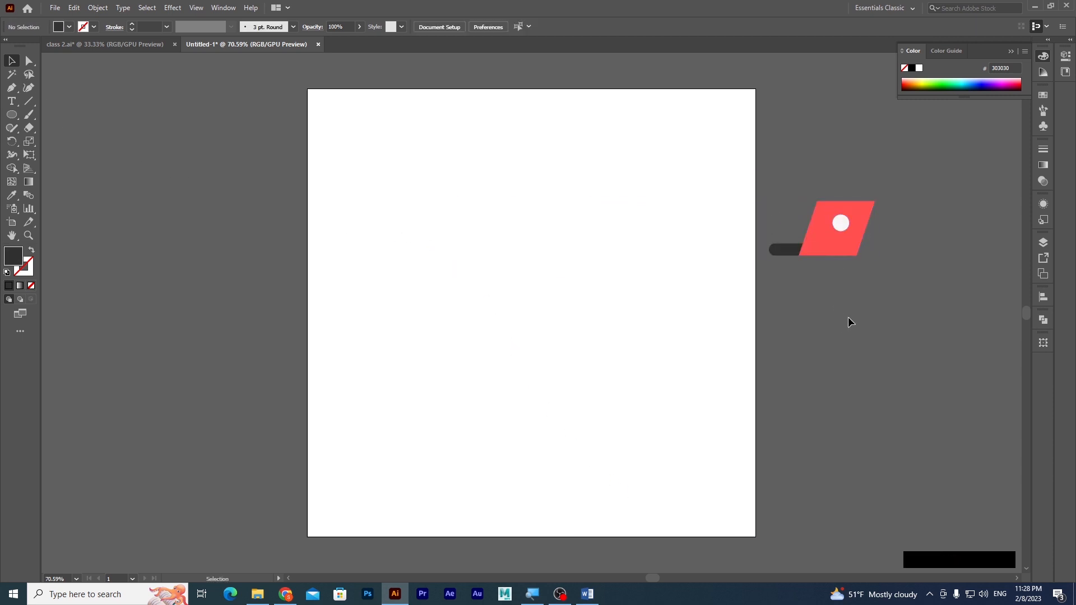
left_click(11, 114)
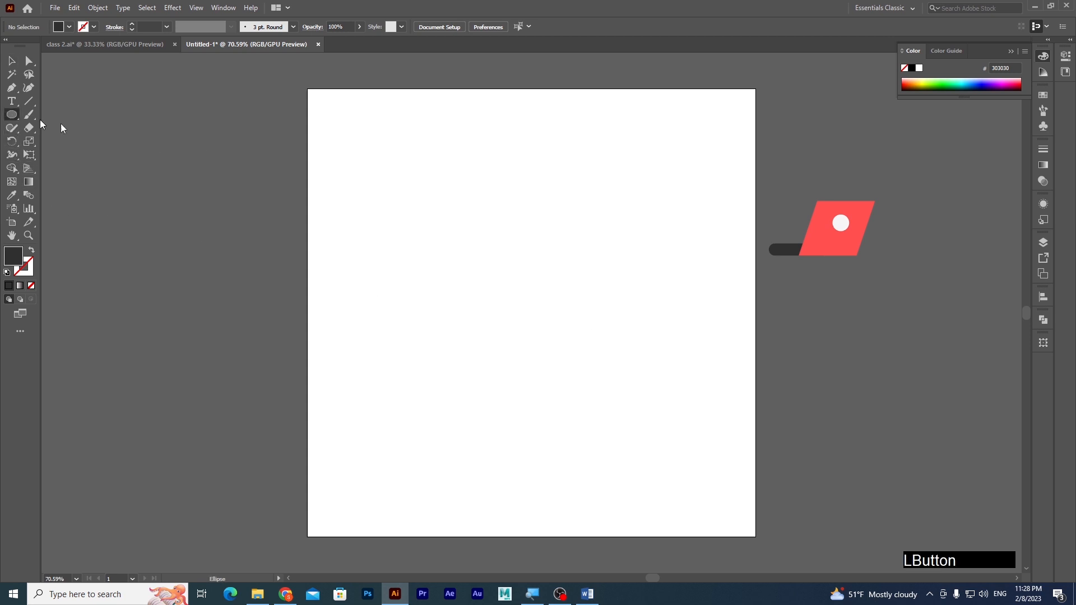
left_click_drag(396, 180, 534, 318)
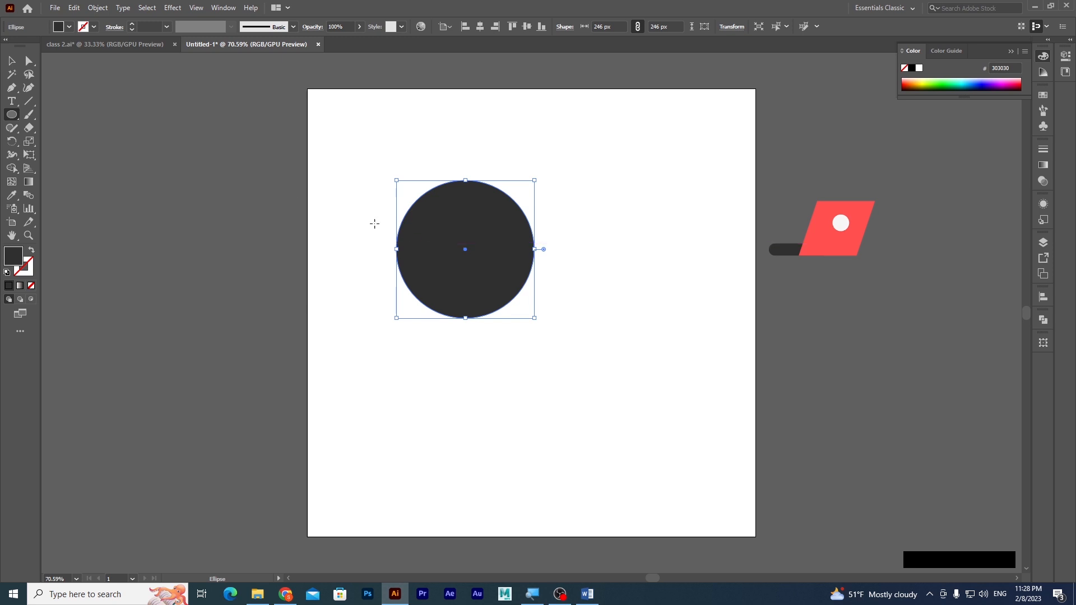
Step: Cut the large circle to its lower half by deleting its top anchor point with the Direct Selection tool
left_click(28, 62)
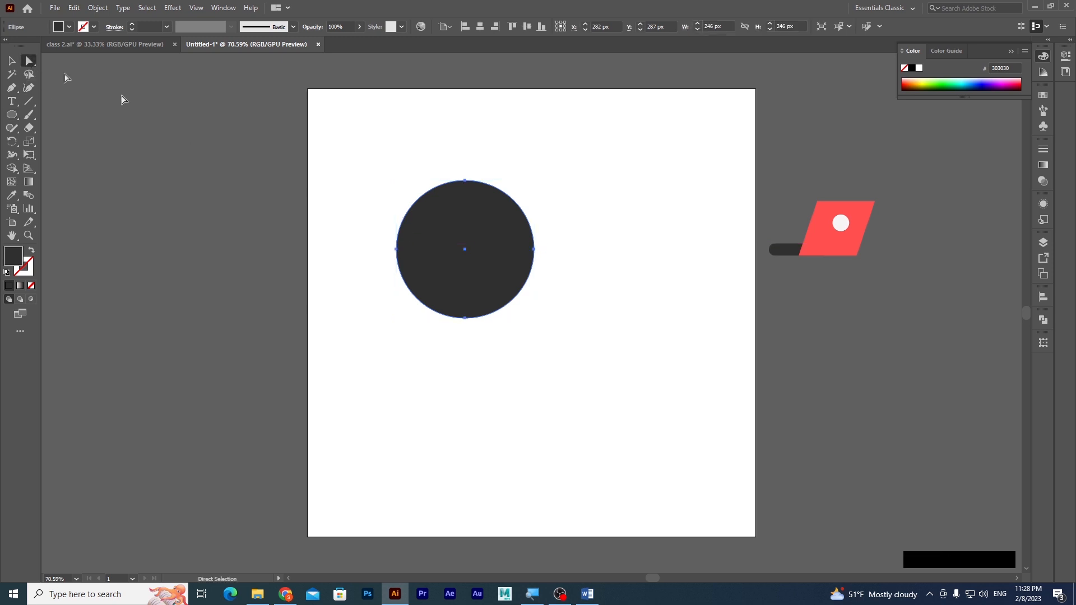
left_click(465, 180)
left_click_drag(465, 180, 474, 181)
left_click(474, 180)
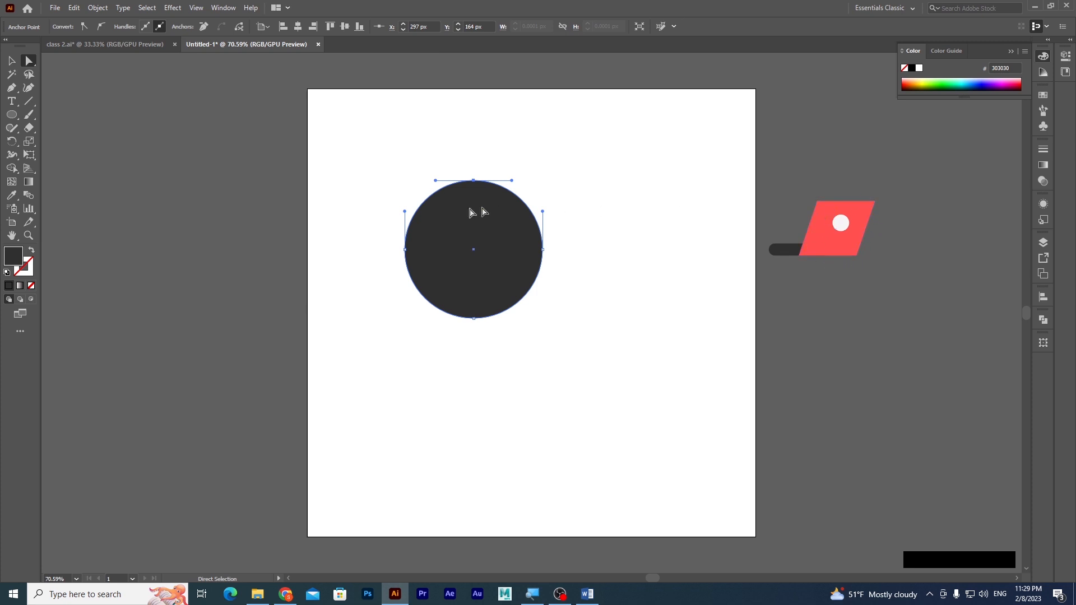
left_click(474, 180)
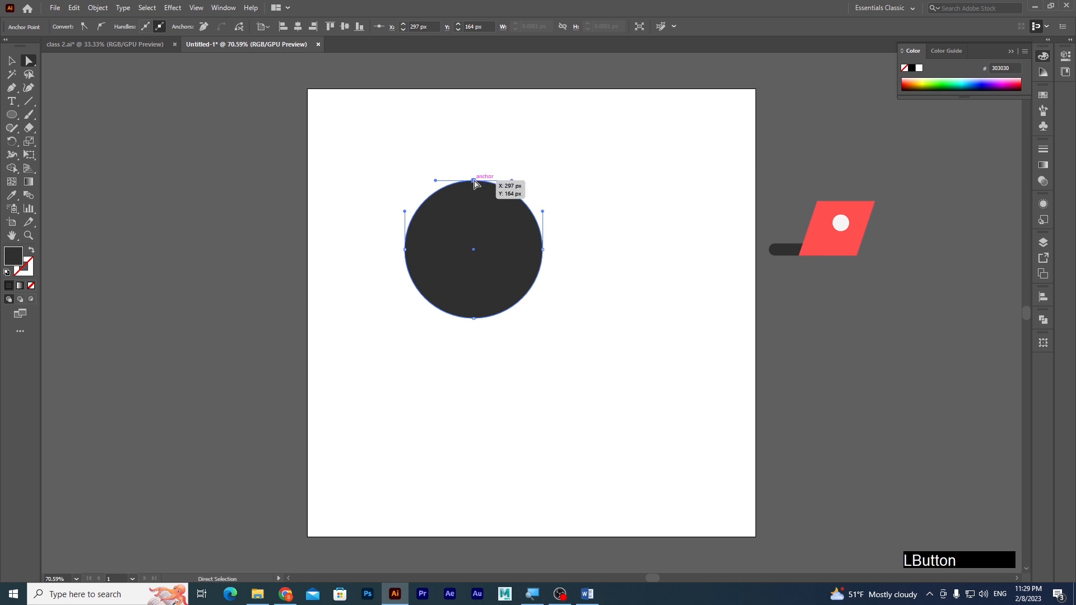
key("Delete")
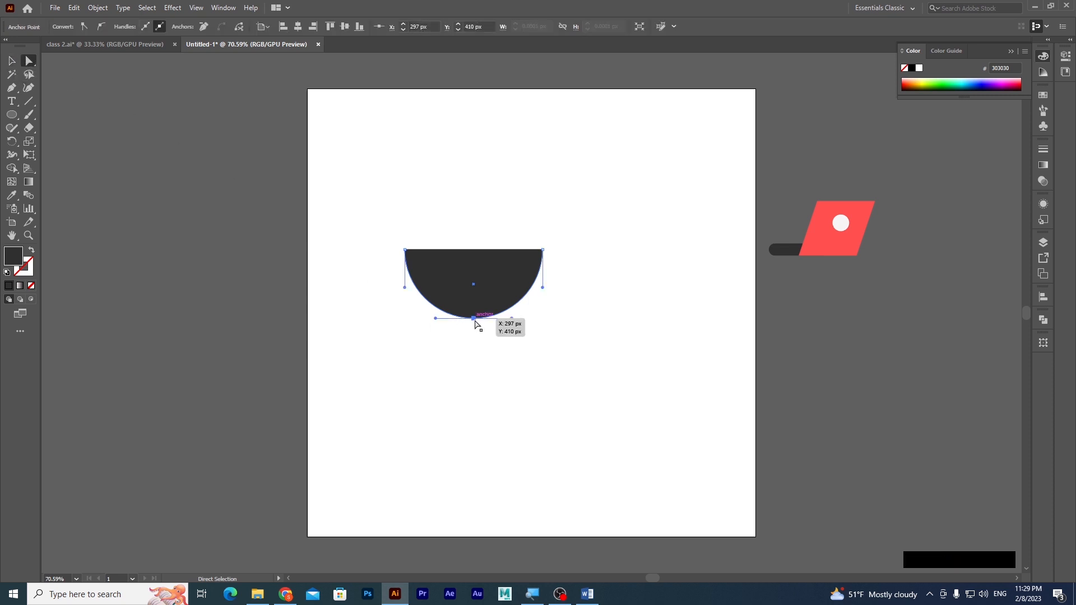
Step: Move the half circle's bottom anchor point straight down about 8 px to deepen the bowl, and deselect it
left_click(475, 325)
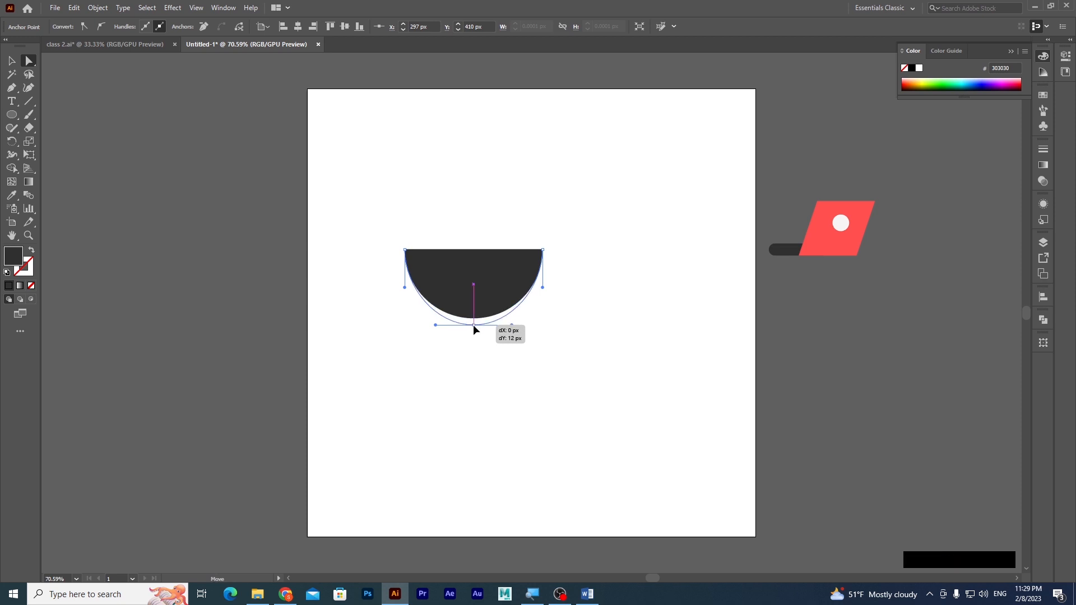
left_click_drag(474, 325, 474, 323)
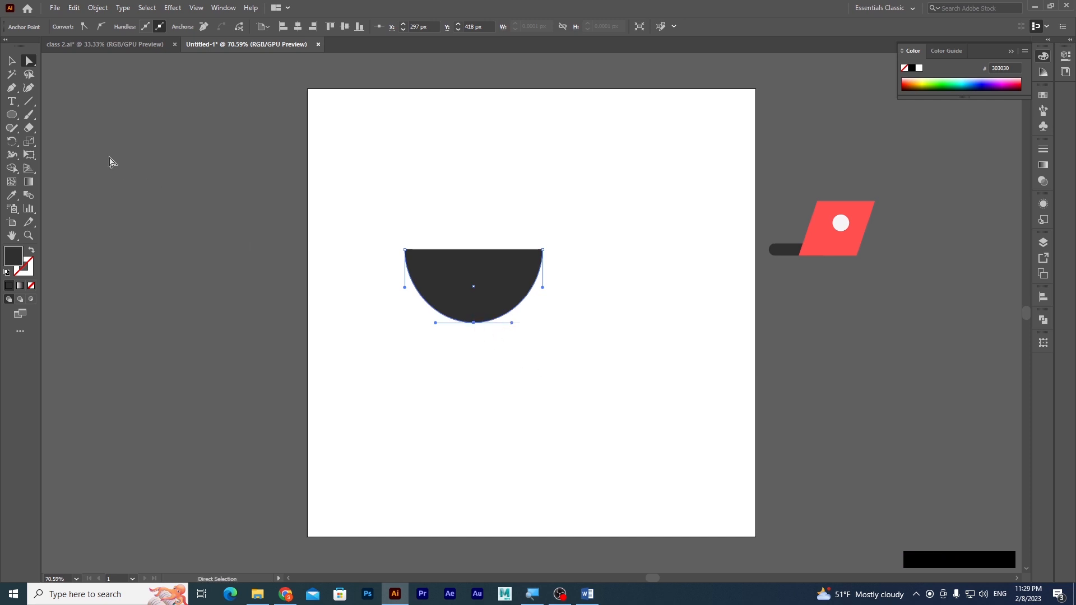
left_click(468, 378)
Step: Draw a circle about 84 px in diameter above and to the left of the bowl with the Ellipse tool
left_click(13, 115)
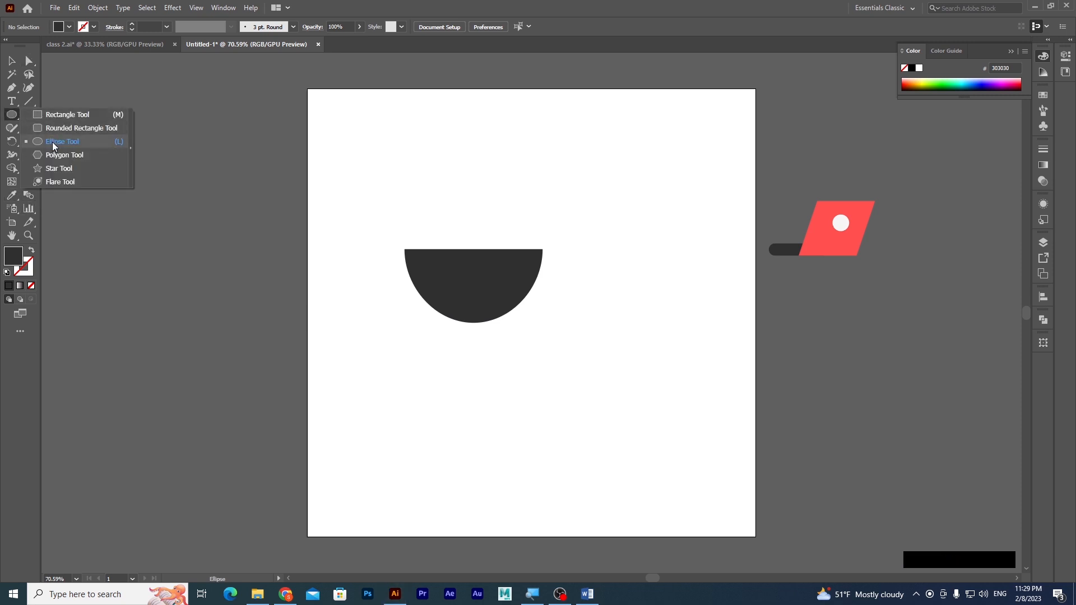
left_click(52, 142)
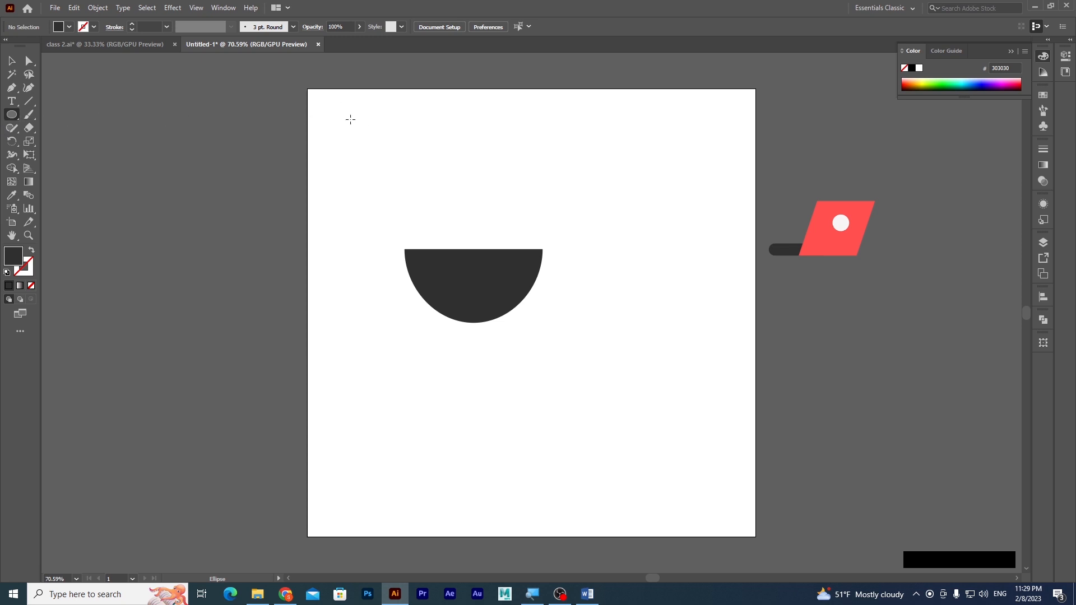
left_click_drag(350, 120, 400, 168)
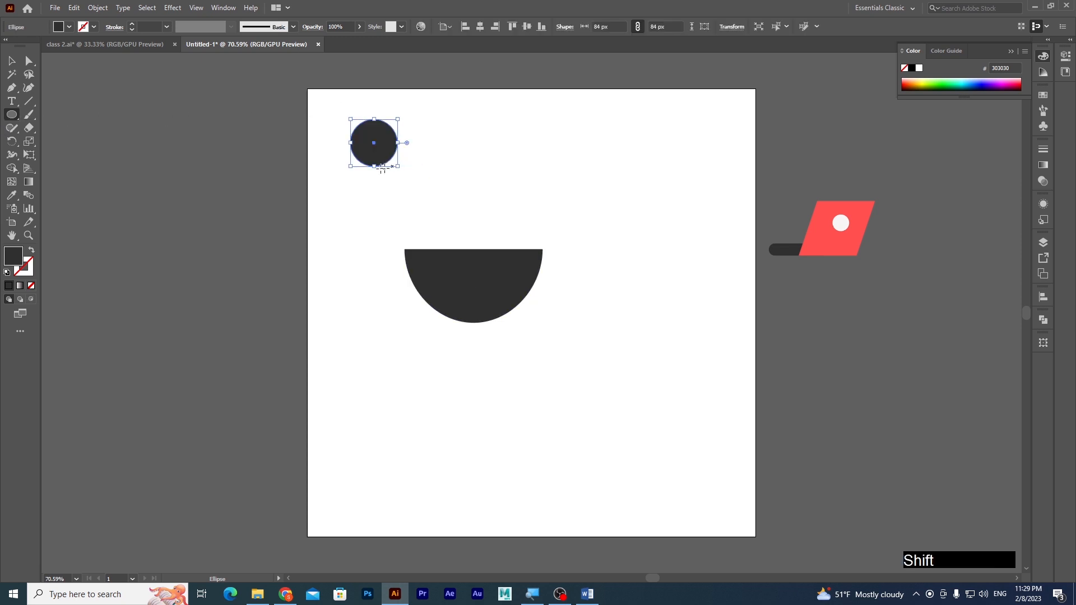
Step: Swap the small circle's fill and stroke to make it a ring, and set its stroke weight to 9 pt
left_click(30, 252)
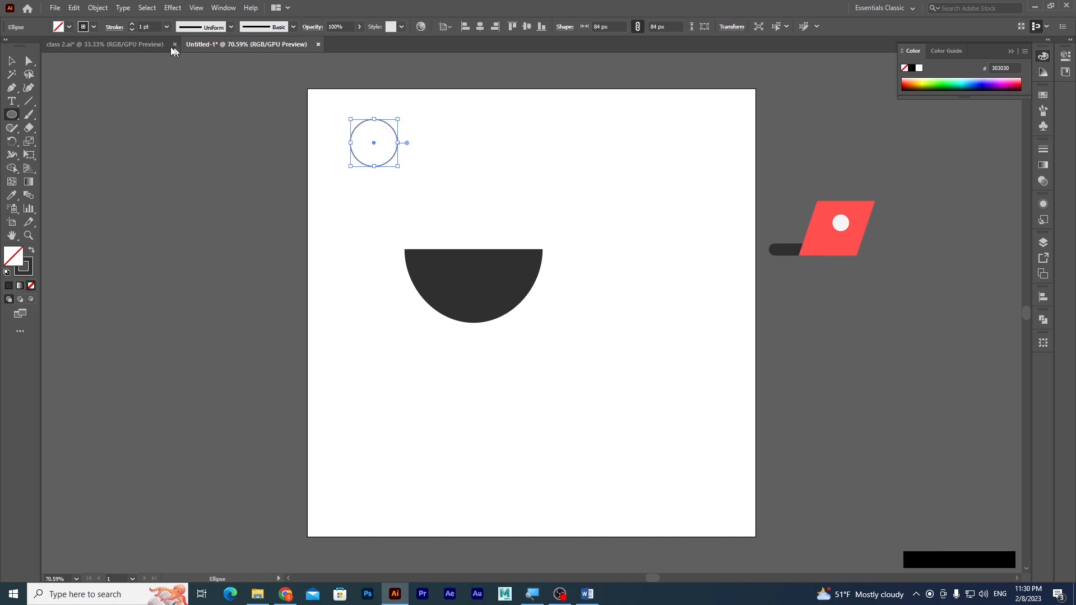
left_click(131, 24)
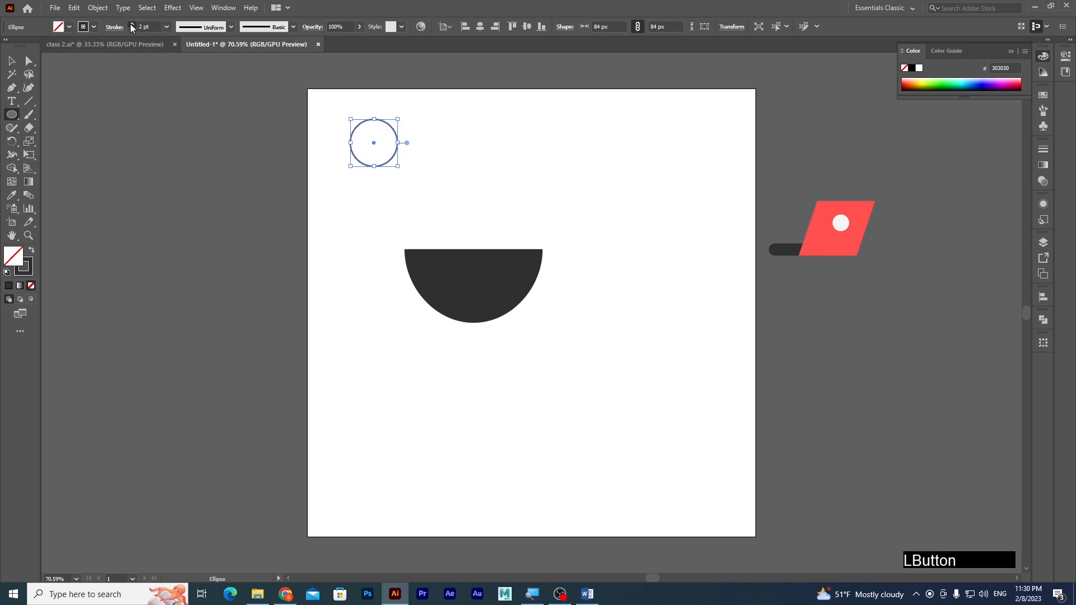
left_click(131, 24)
left_click(131, 24)
left_click(131, 24)
left_click(131, 24)
left_click(132, 25)
left_click(131, 25)
left_click(131, 25)
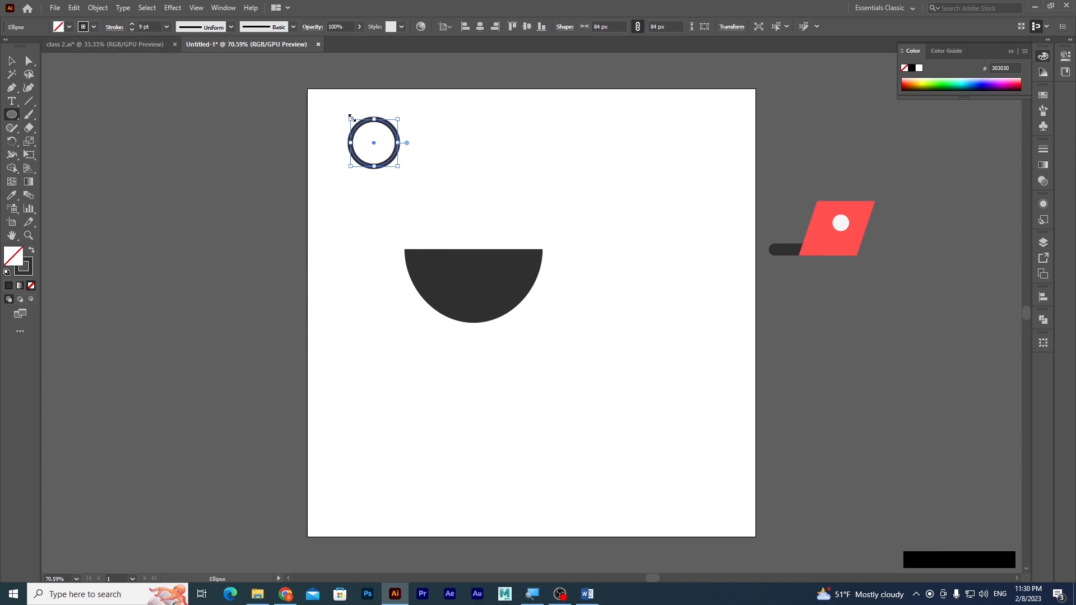
Step: Shrink the ring to about 63 px in diameter, place it over the bowl's upper-right edge as a cup handle and deselect it
left_click_drag(351, 118, 359, 125)
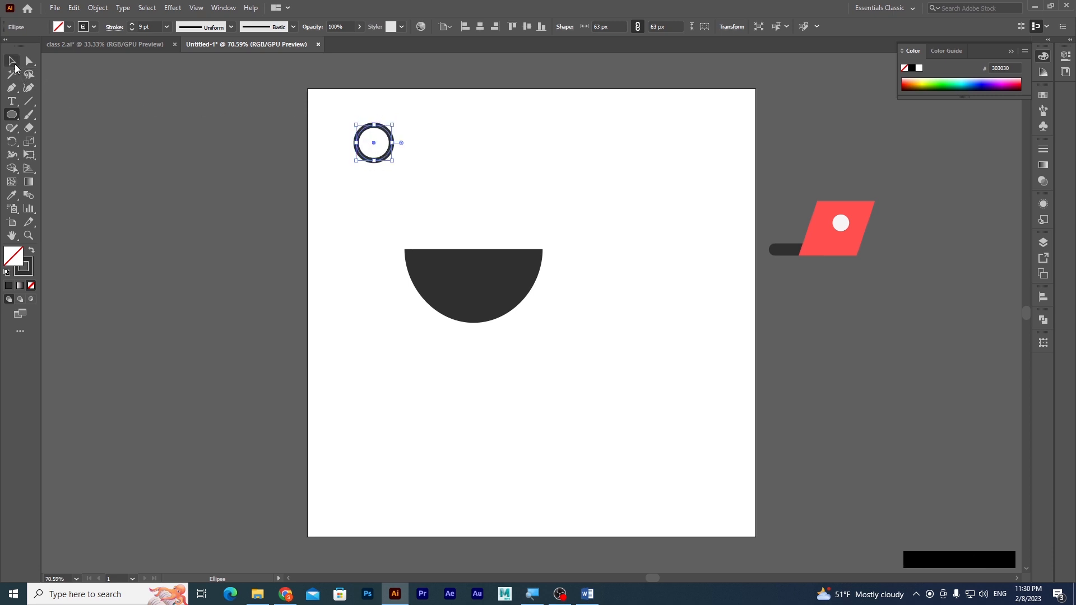
left_click(12, 61)
left_click_drag(373, 143, 536, 275)
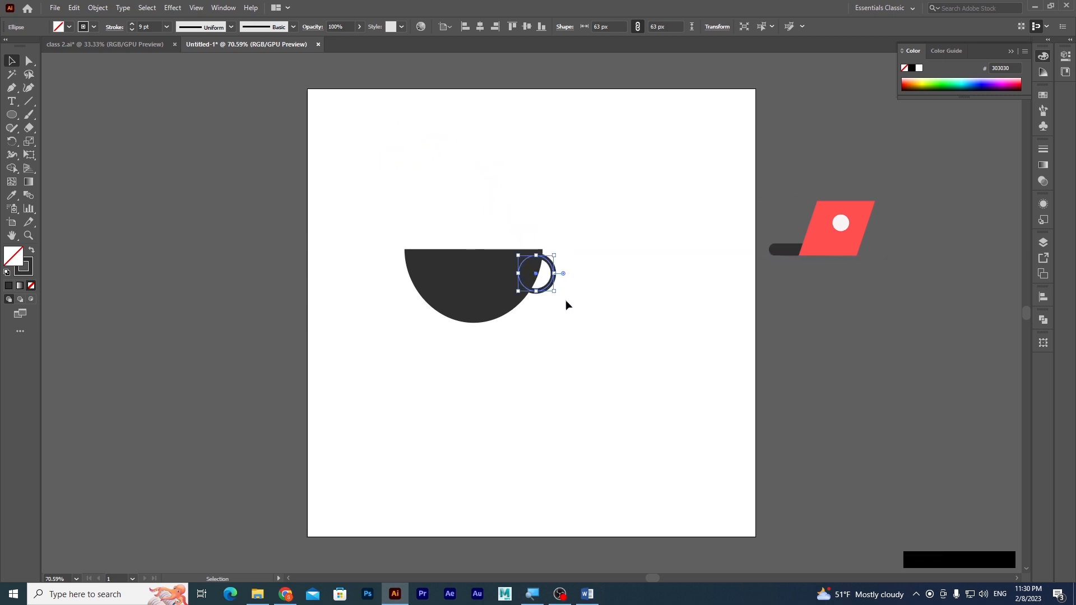
left_click(388, 310)
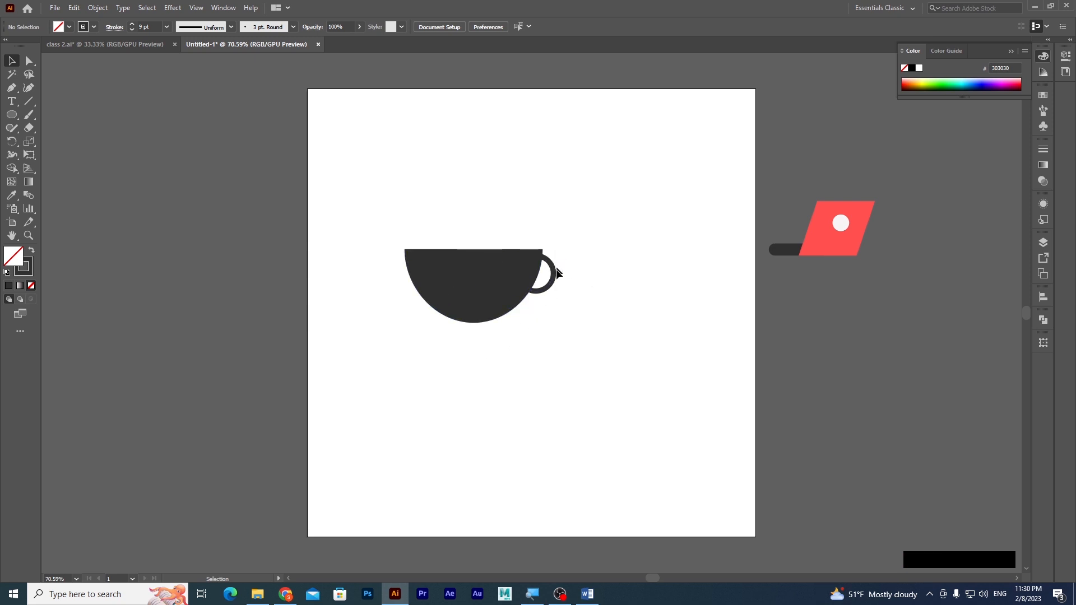
Step: Draw a rounded rectangle about 79 by 29 px above and to the left of the cup
left_click(15, 120)
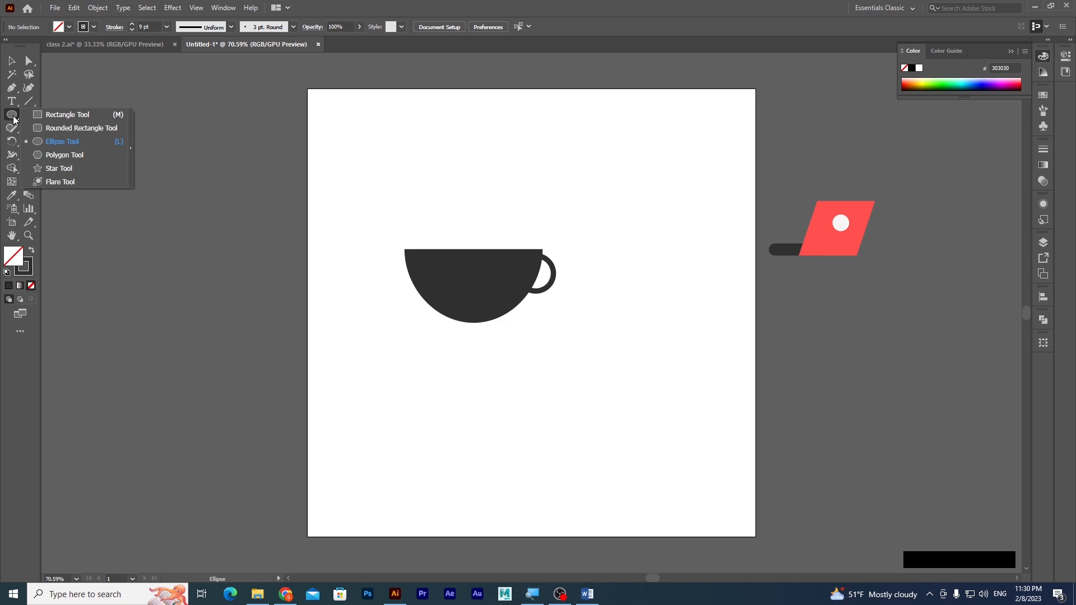
left_click(79, 129)
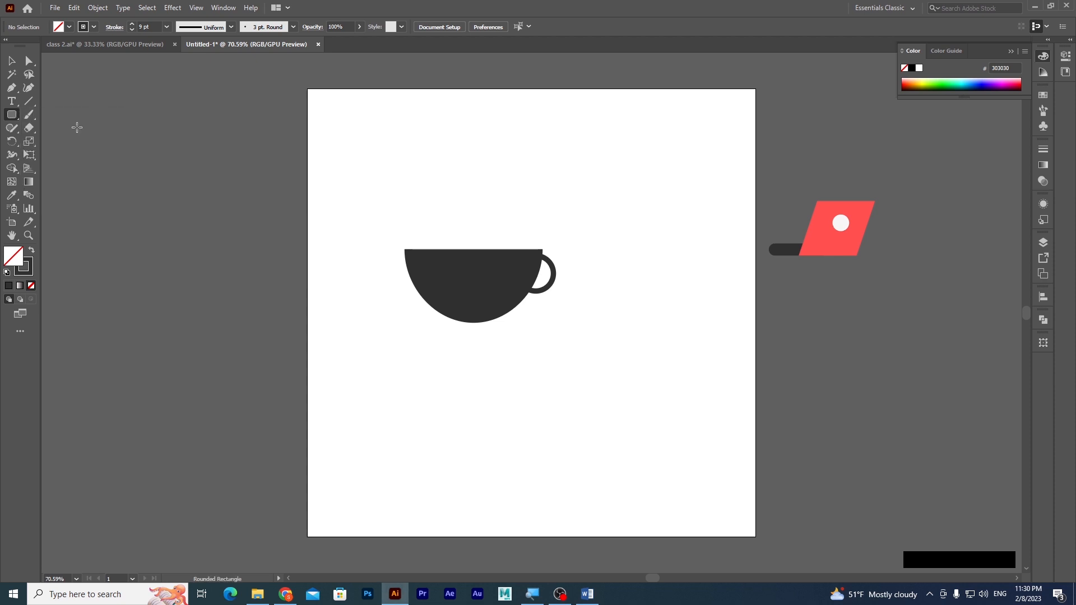
left_click_drag(354, 165, 399, 180)
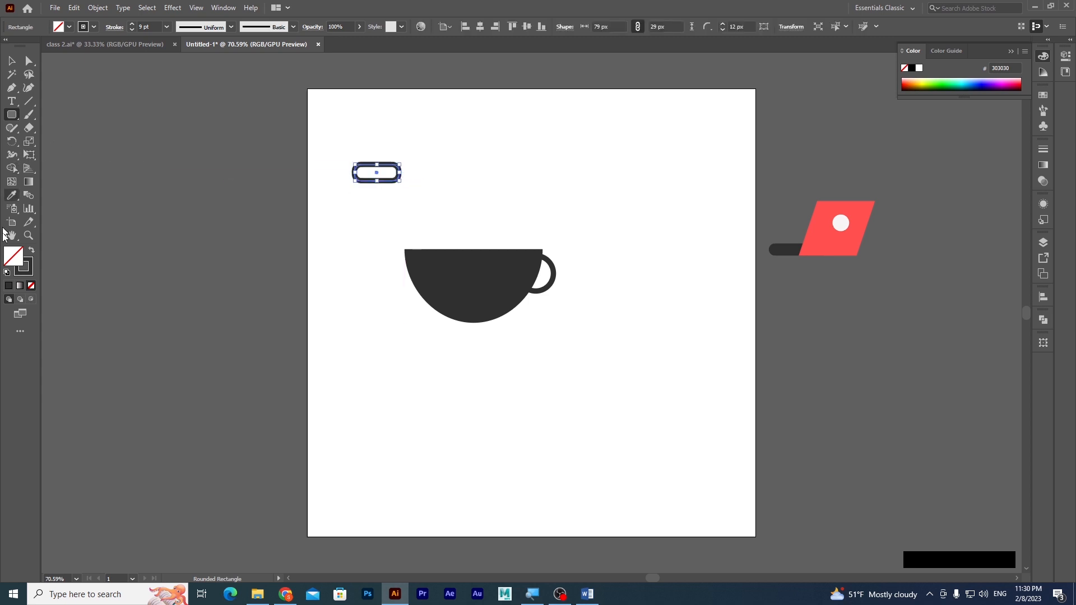
Step: Swap the small rounded rectangle's fill and stroke to make it solid, and place it at the bowl's bottom as a foot
left_click(32, 250)
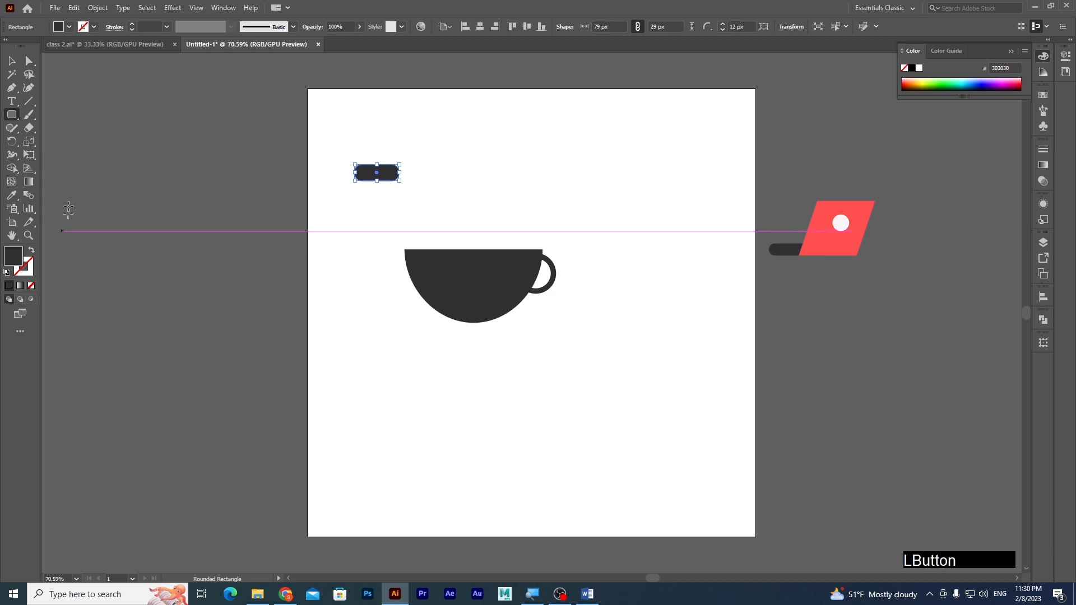
left_click(11, 60)
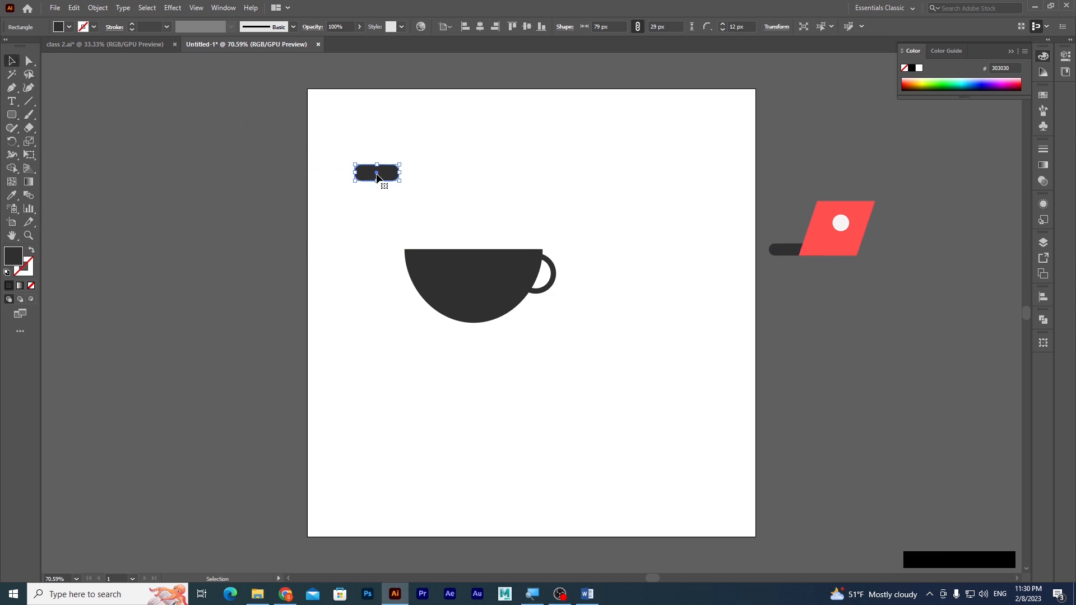
left_click_drag(376, 178, 476, 318)
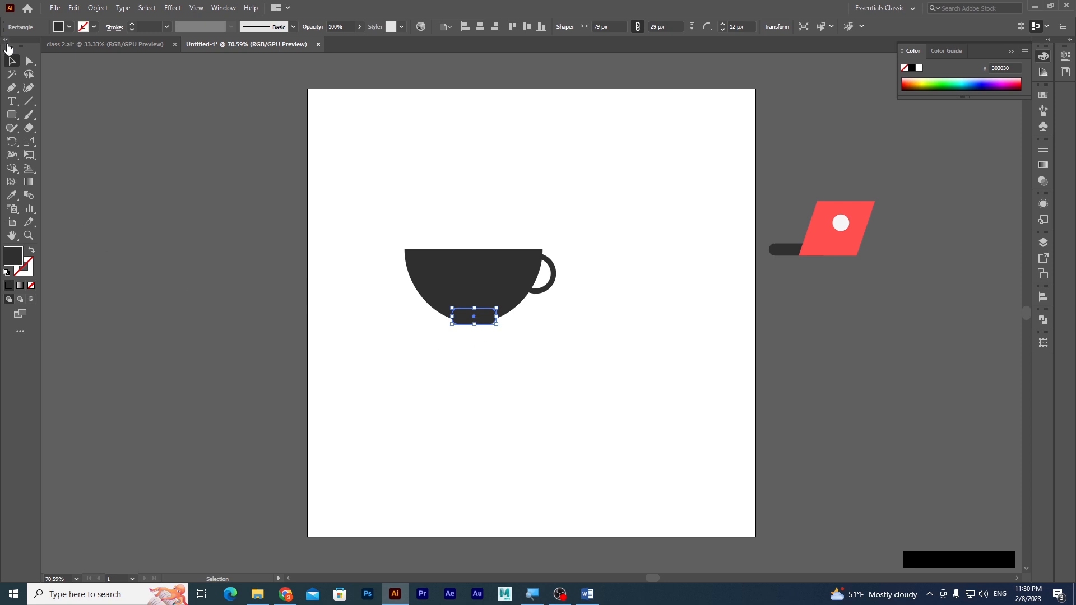
left_click(379, 305)
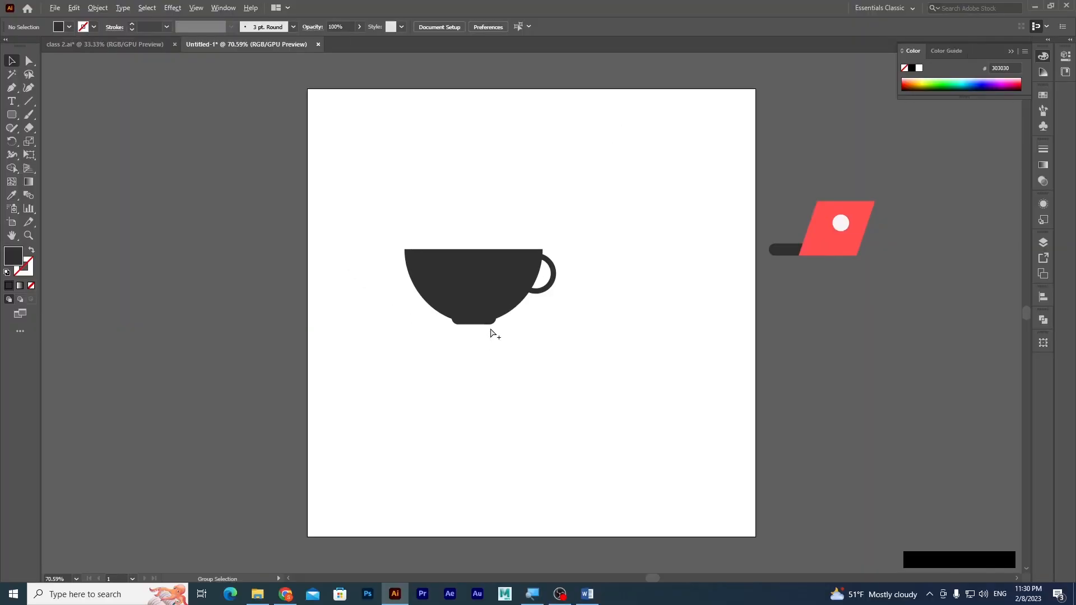
Step: Draw a solid rounded rectangle about 278 by 41 px directly beneath the cup's foot as a saucer and deselect it
left_click(11, 114)
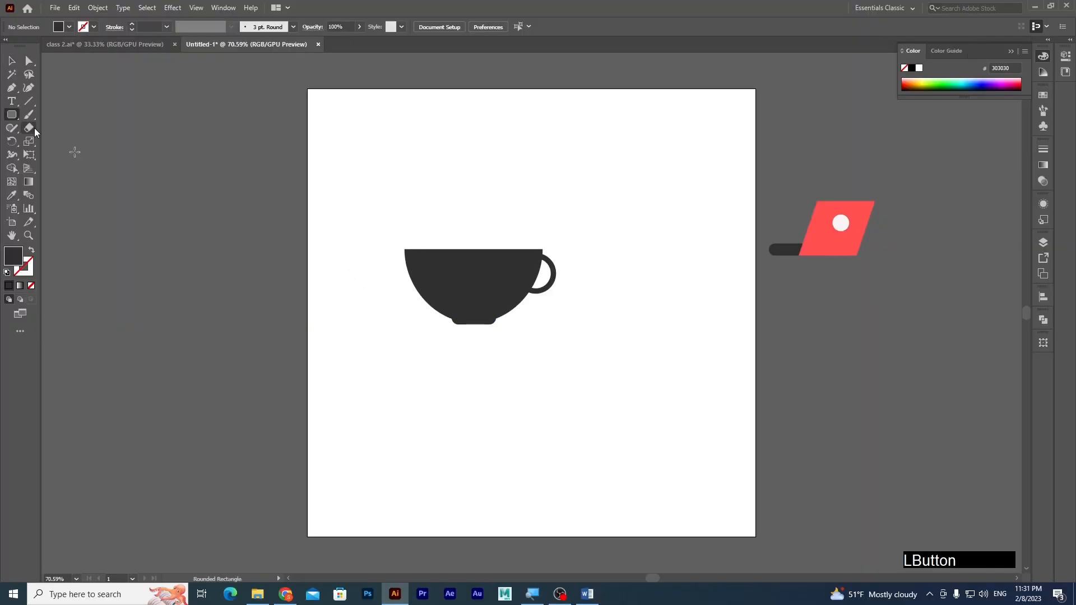
left_click_drag(402, 325, 558, 347)
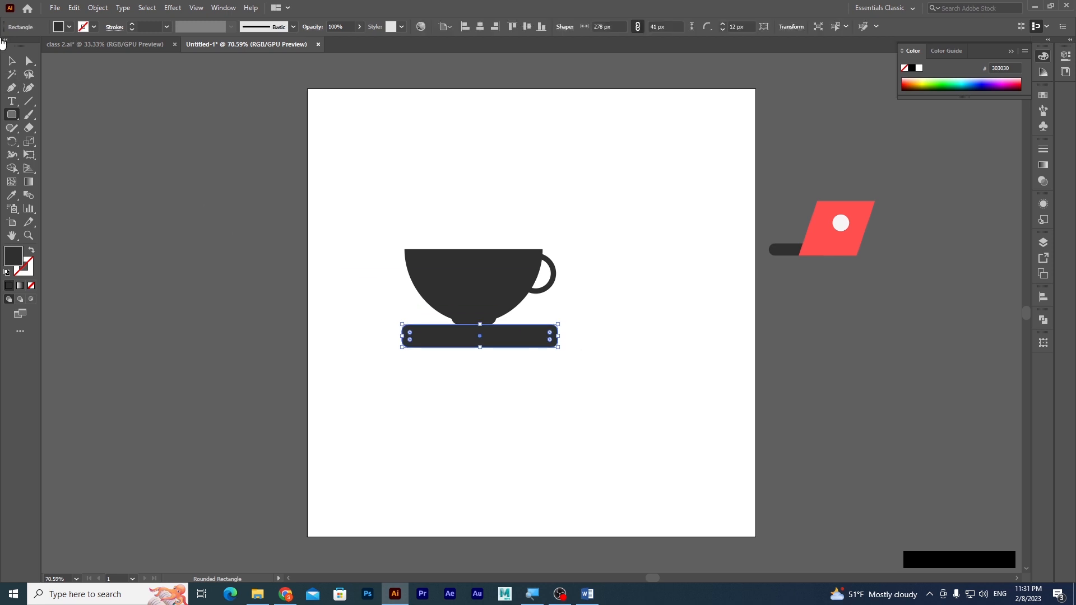
left_click(11, 60)
left_click(375, 296)
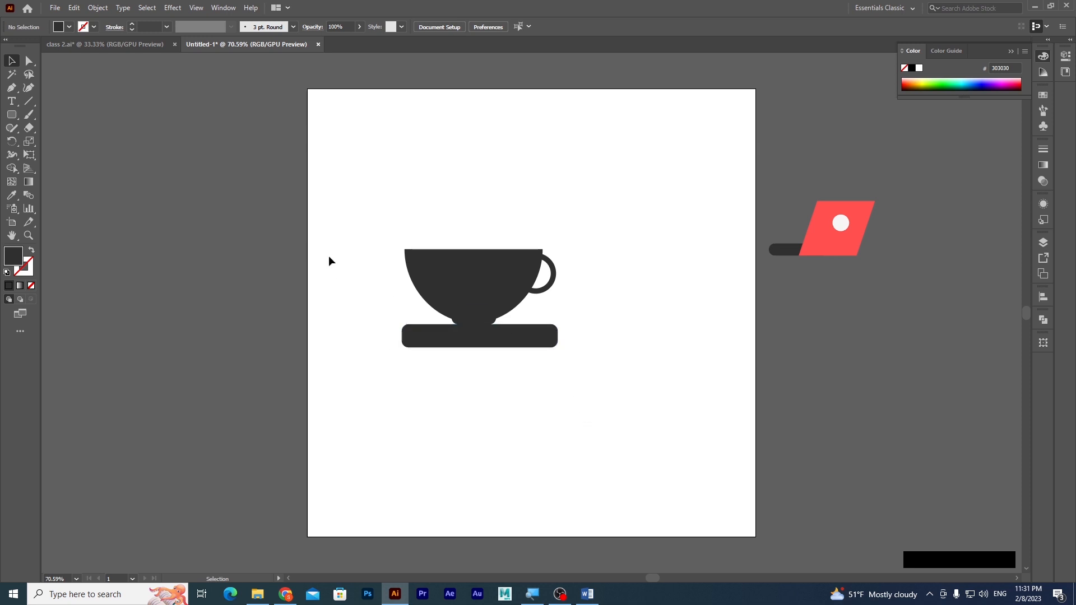
Step: Draw an S-shaped steam curve about 101 px high above the bowl's left half with the Pen tool
left_click(31, 103)
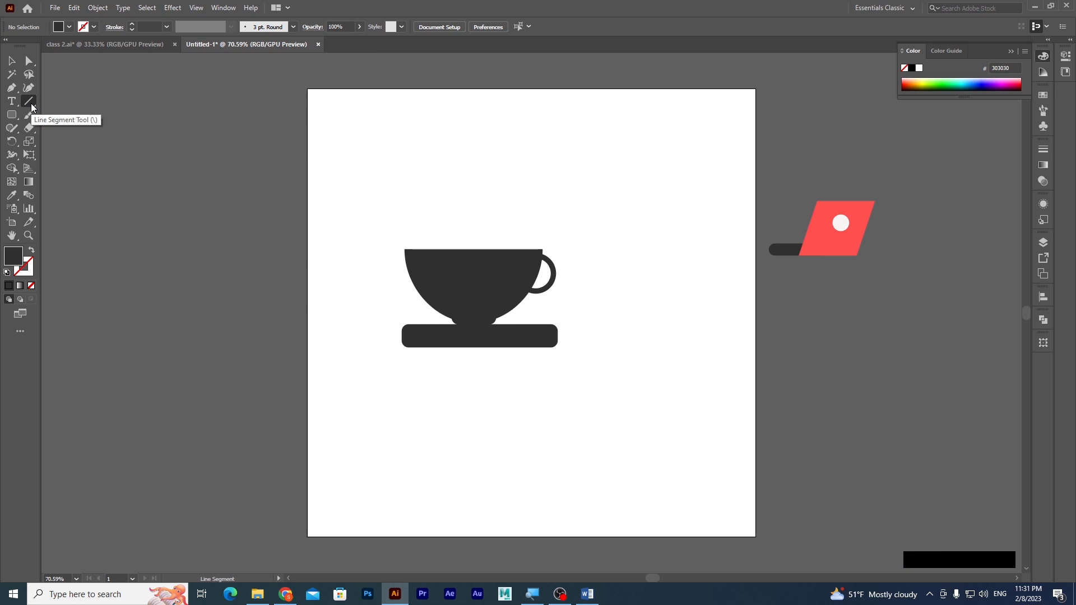
left_click(11, 87)
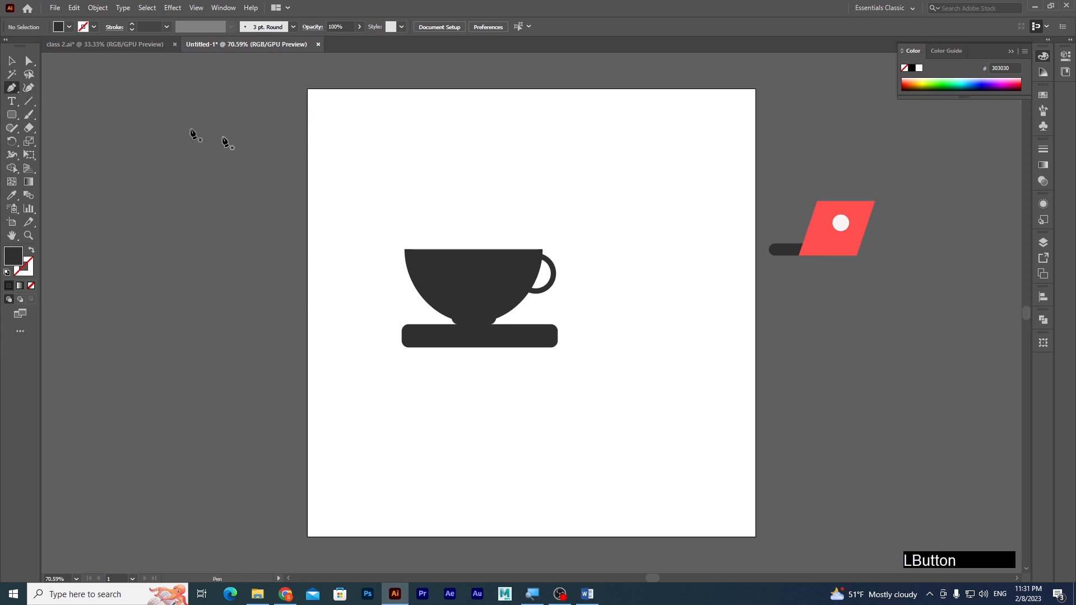
left_click(452, 178)
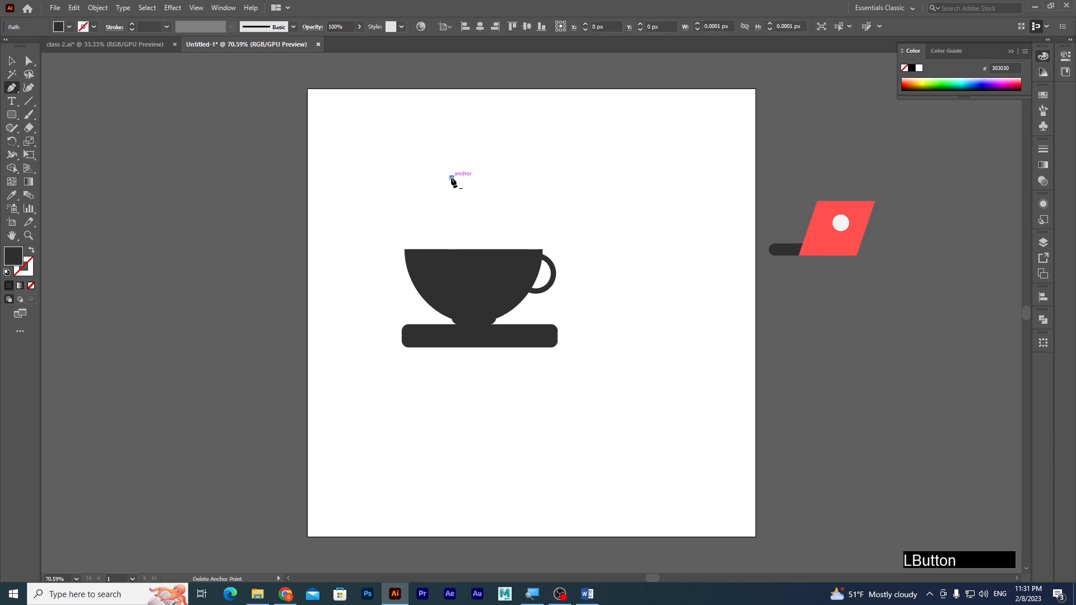
left_click(443, 201)
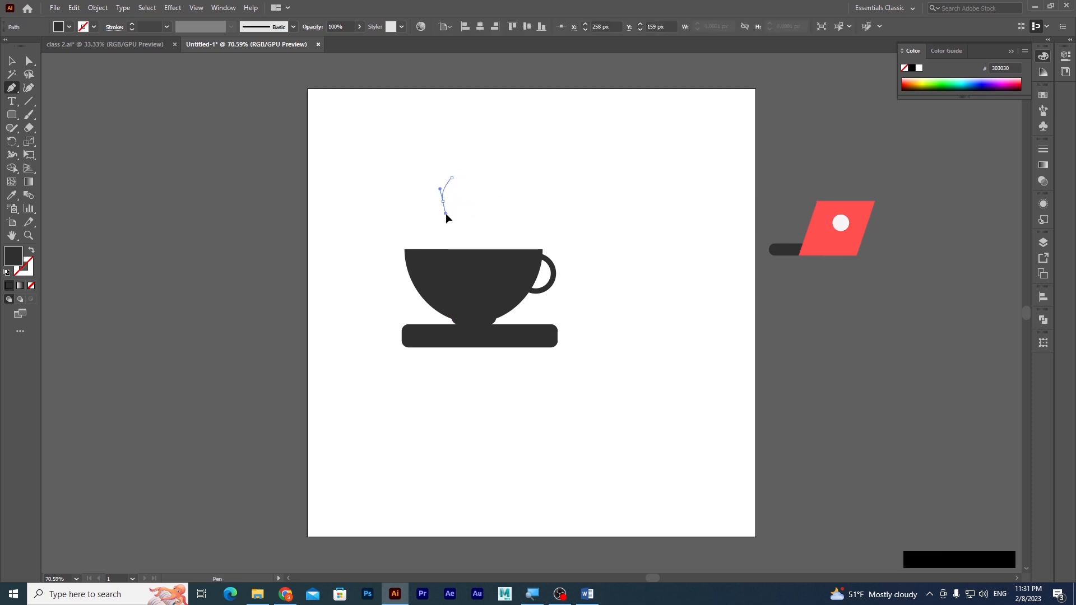
left_click(446, 235)
left_click_drag(447, 235, 442, 250)
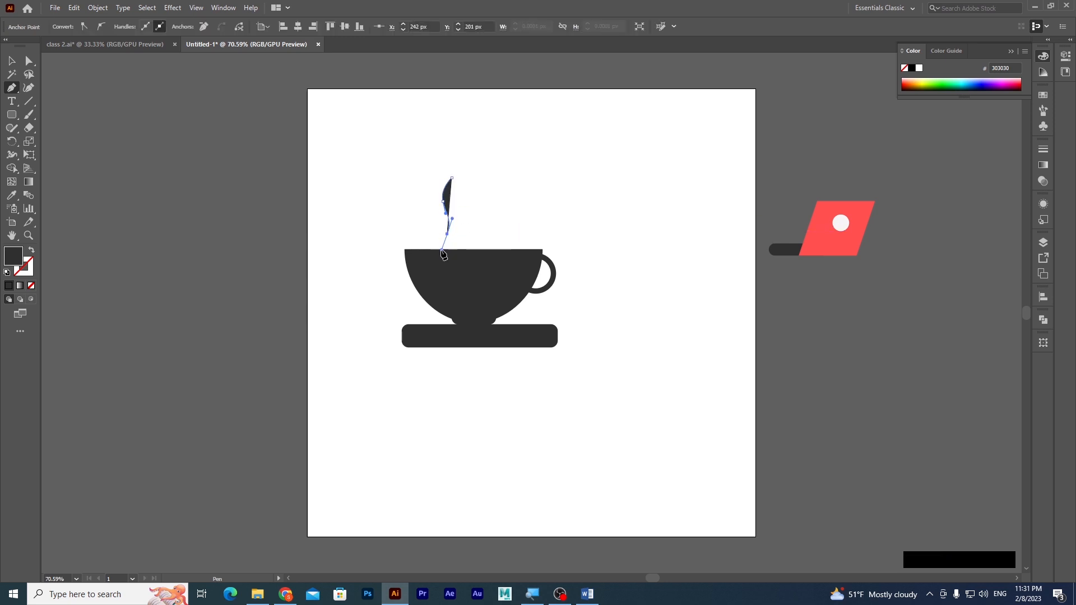
Step: Swap the steam curve's fill and stroke so it is only outlined, and set its stroke weight to 4 pt
left_click(32, 250)
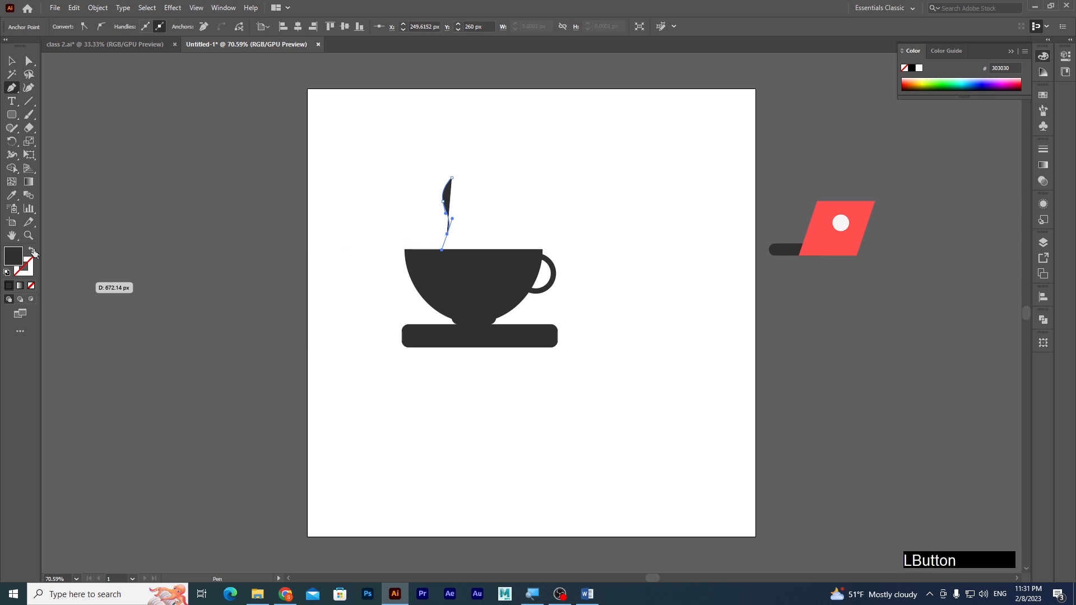
left_click(11, 61)
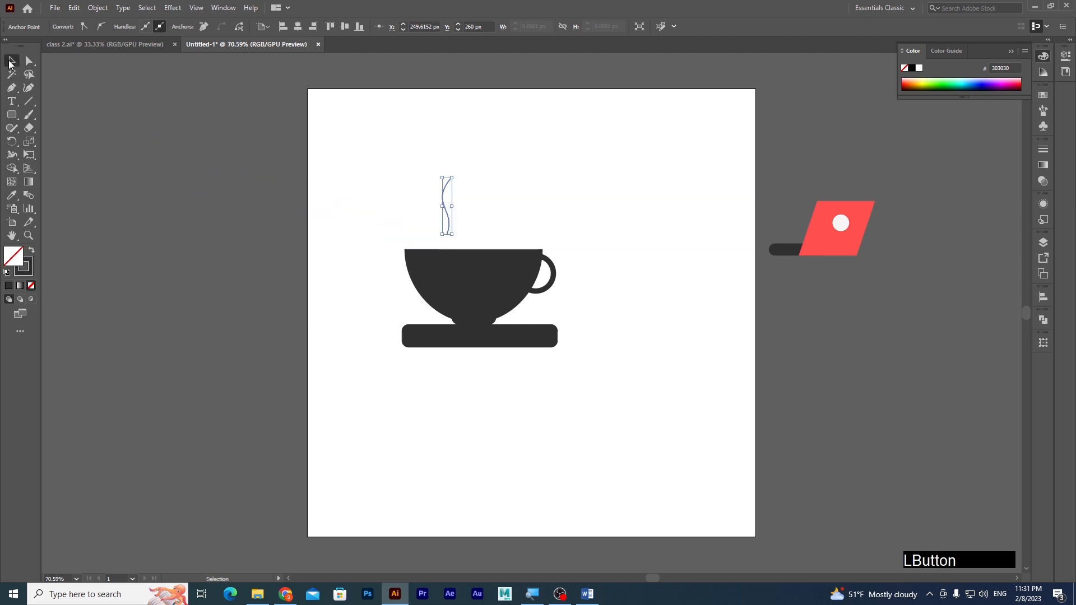
left_click(395, 334)
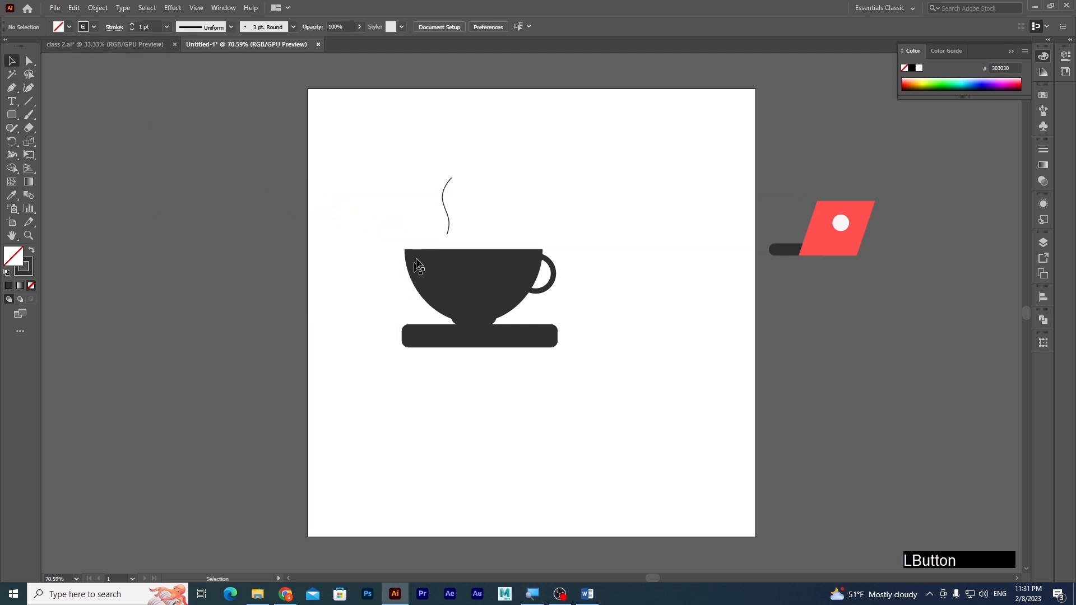
left_click(444, 211)
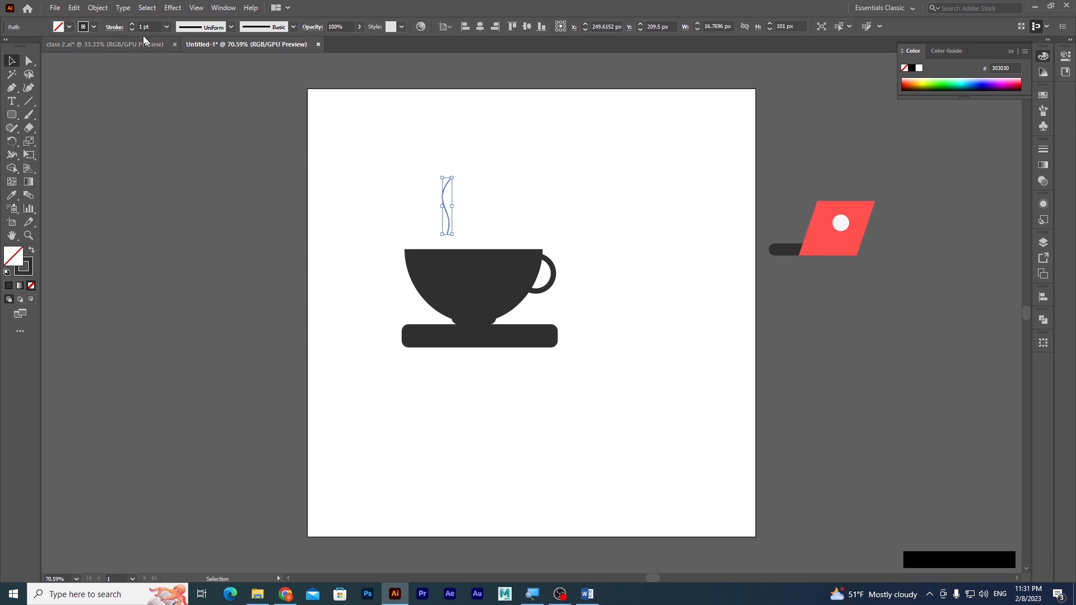
left_click(132, 24)
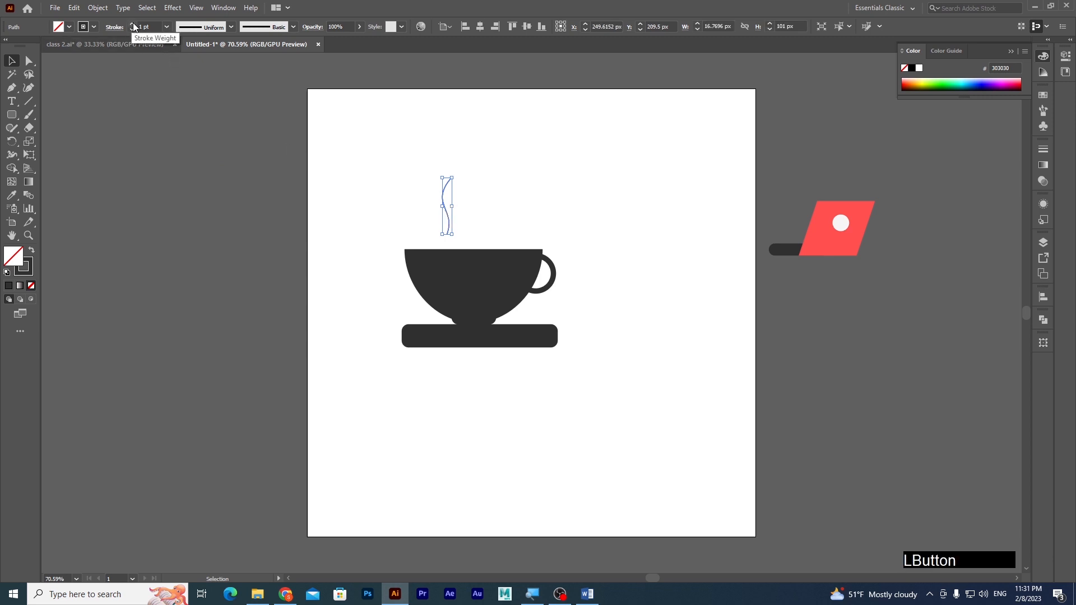
left_click(132, 24)
left_click(131, 24)
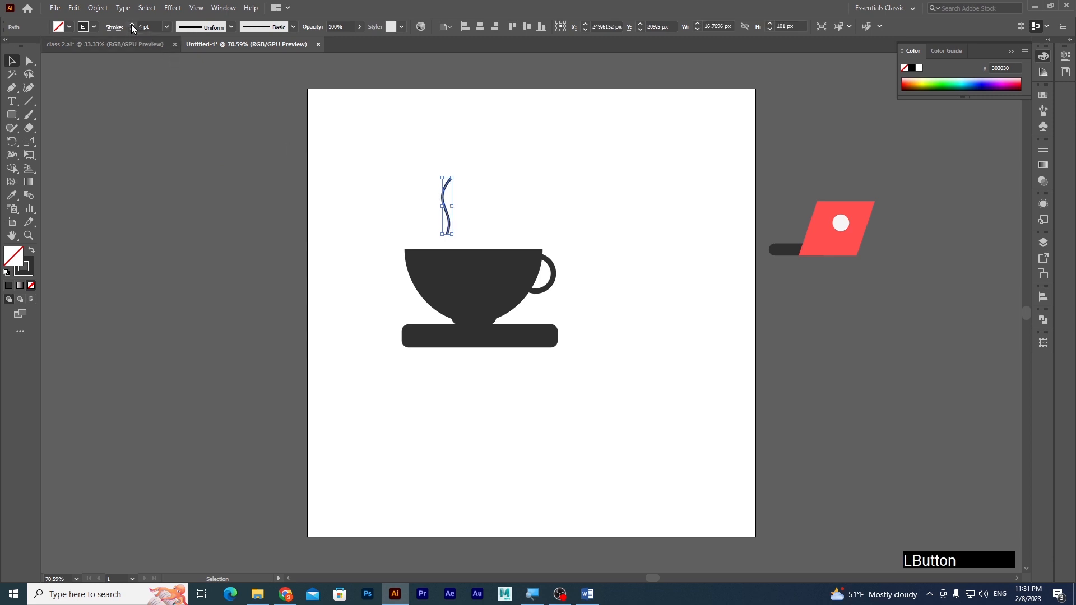
left_click(231, 207)
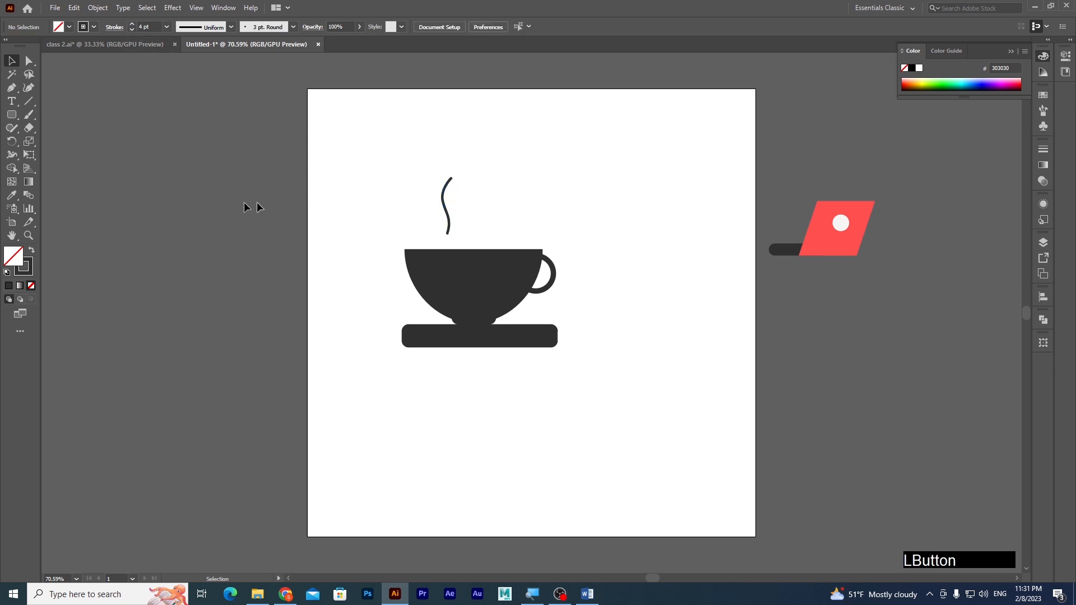
Step: Shorten the steam curve to about 77 px high and move it closer to the bowl's rim
left_click(447, 216)
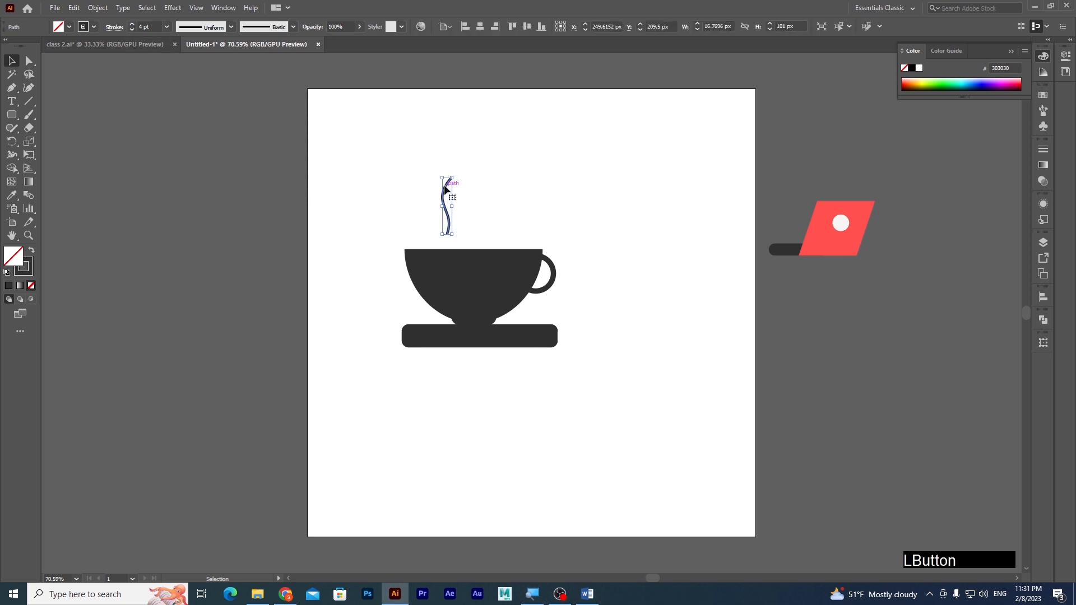
left_click_drag(448, 178, 455, 234)
left_click(373, 279)
Step: Raise the steam curve's top anchor point to about Y 192 px with the Direct Selection tool and deselect the curve
left_click(29, 61)
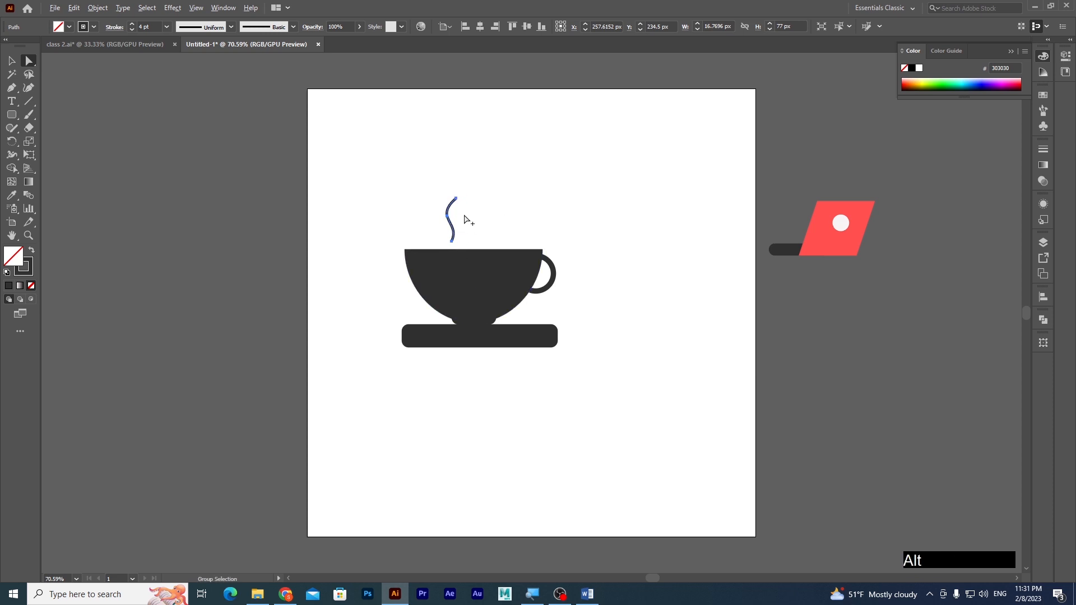
scroll(469, 223, "up", 3)
left_click(447, 180)
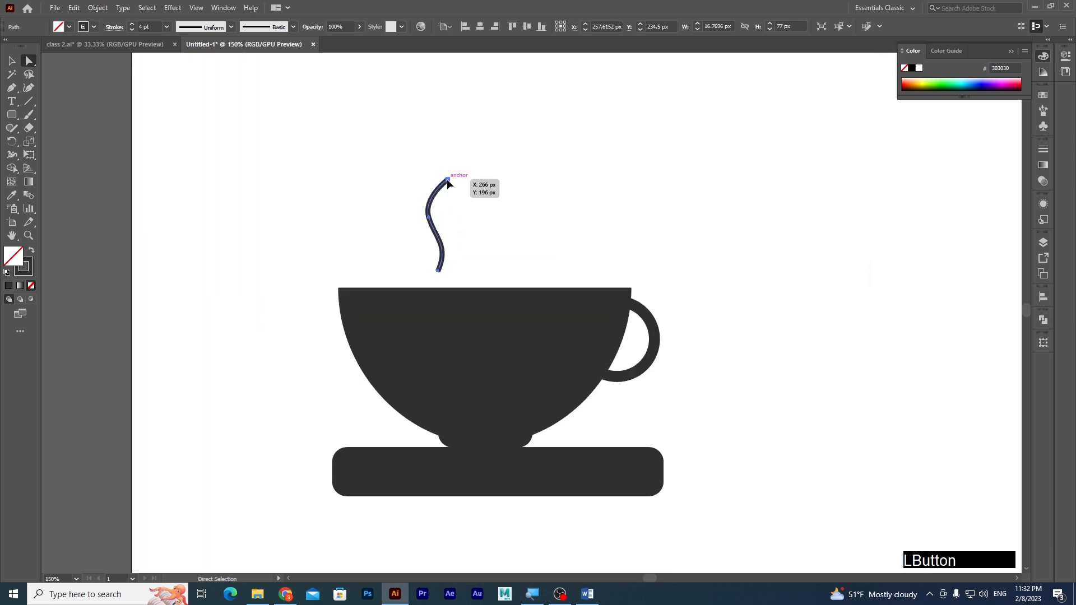
left_click(449, 182)
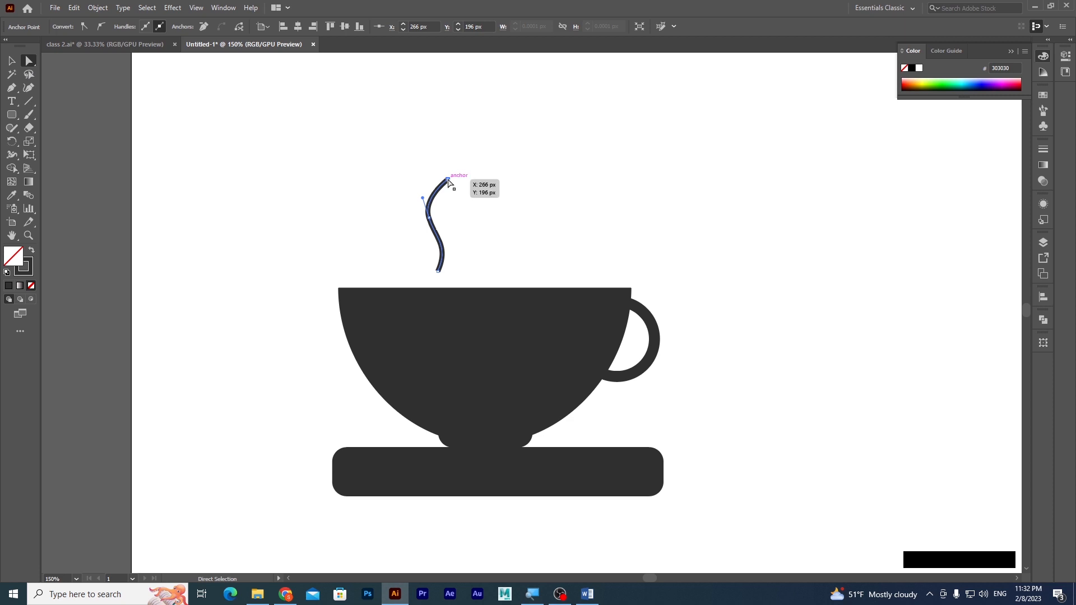
left_click_drag(446, 179, 446, 175)
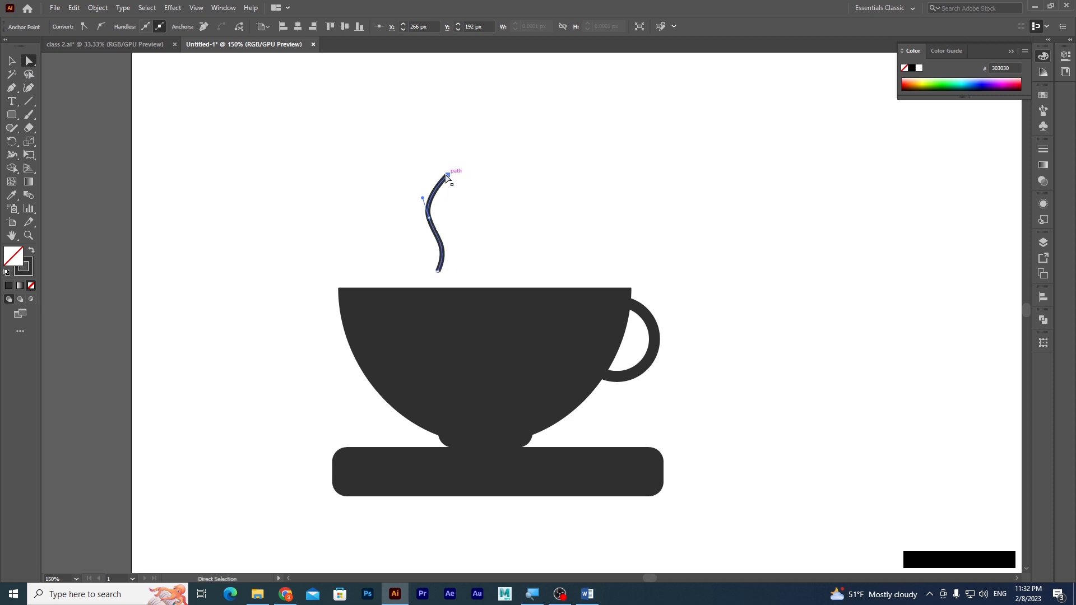
left_click(445, 175)
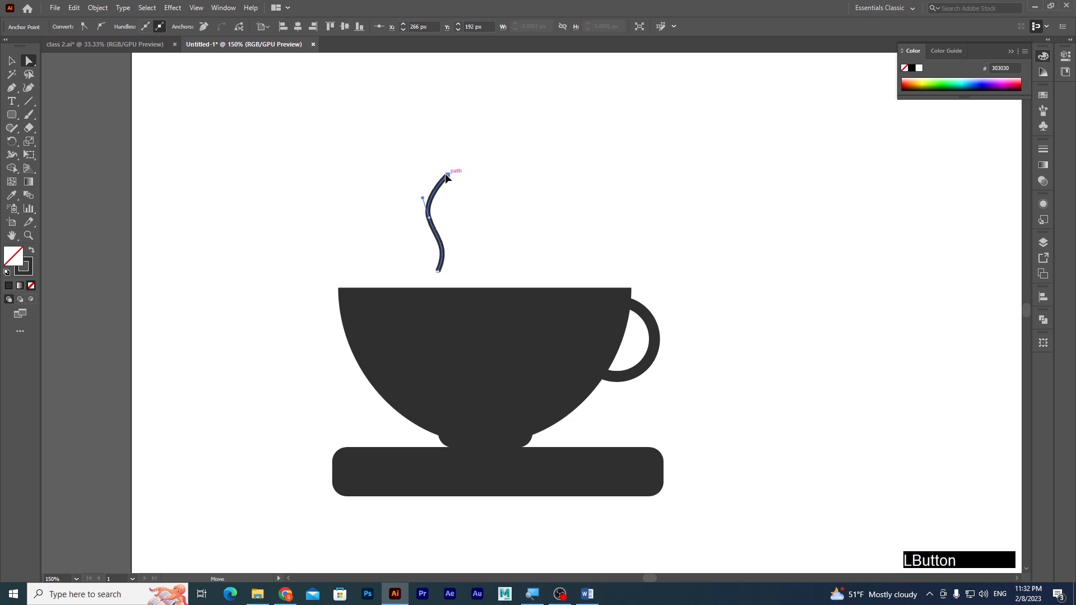
left_click(11, 60)
left_click(342, 200)
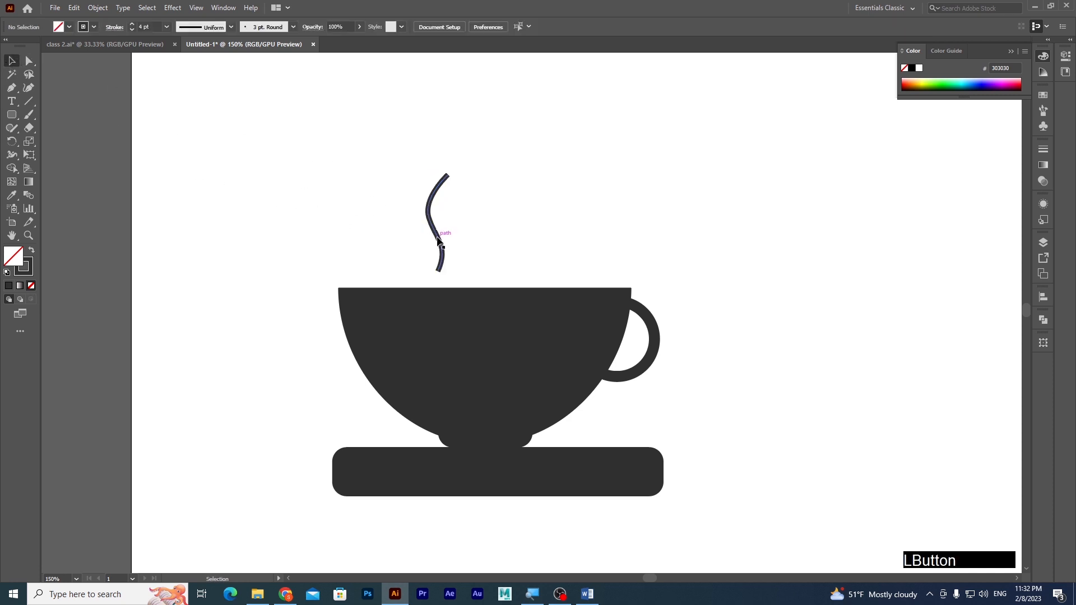
Step: Copy the steam curve about 22 px to its right and repeat the duplication for a third evenly spaced curve
left_click(438, 240)
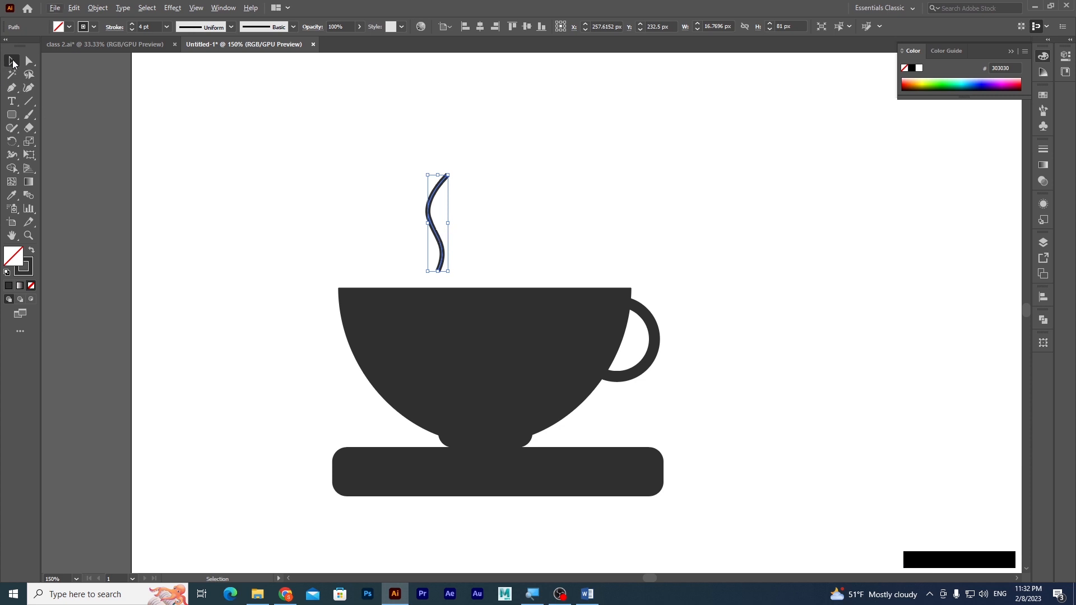
left_click(440, 239)
left_click(439, 238, "alt")
left_click_drag(439, 238, 463, 238)
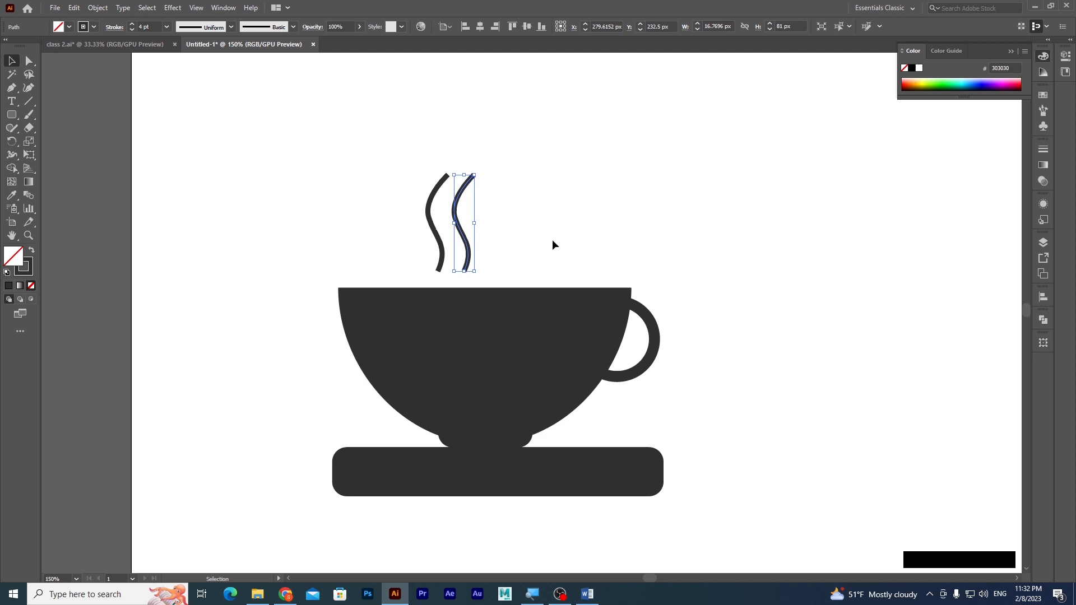
key("ctrl")
key("ctrl+d")
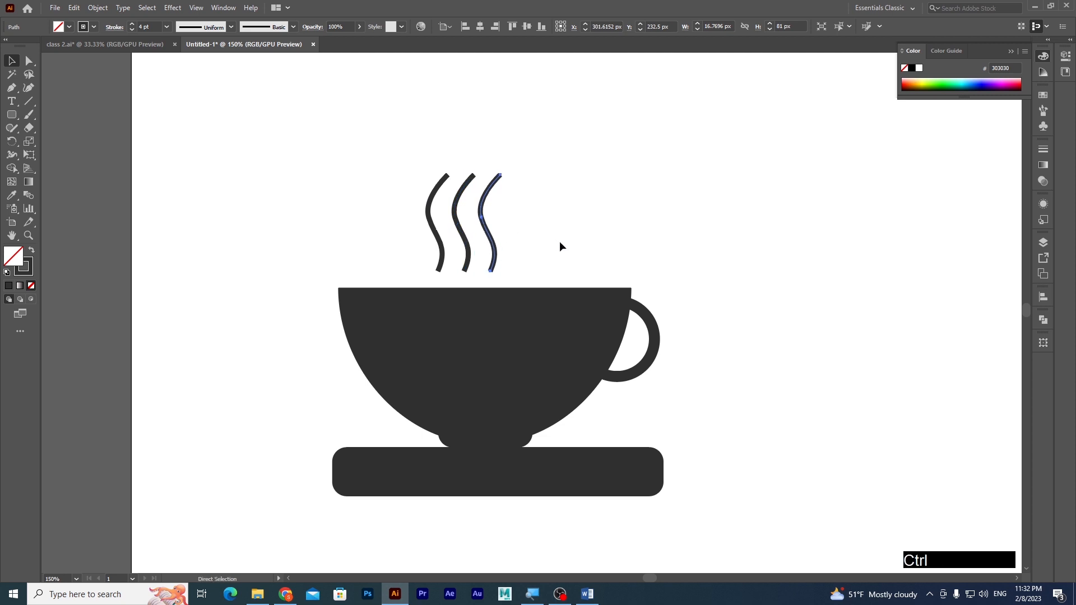
Step: Shorten the middle steam curve to about 64 px high, then shift the middle and right curves rightward to widen the spacing
left_click(457, 202)
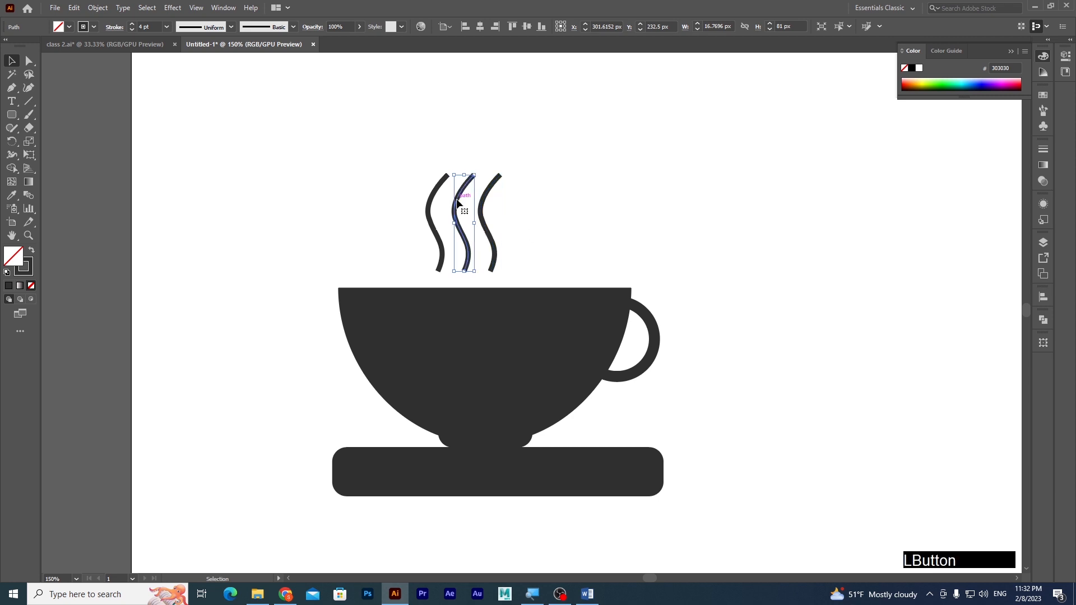
left_click_drag(464, 175, 491, 226)
left_click(484, 227)
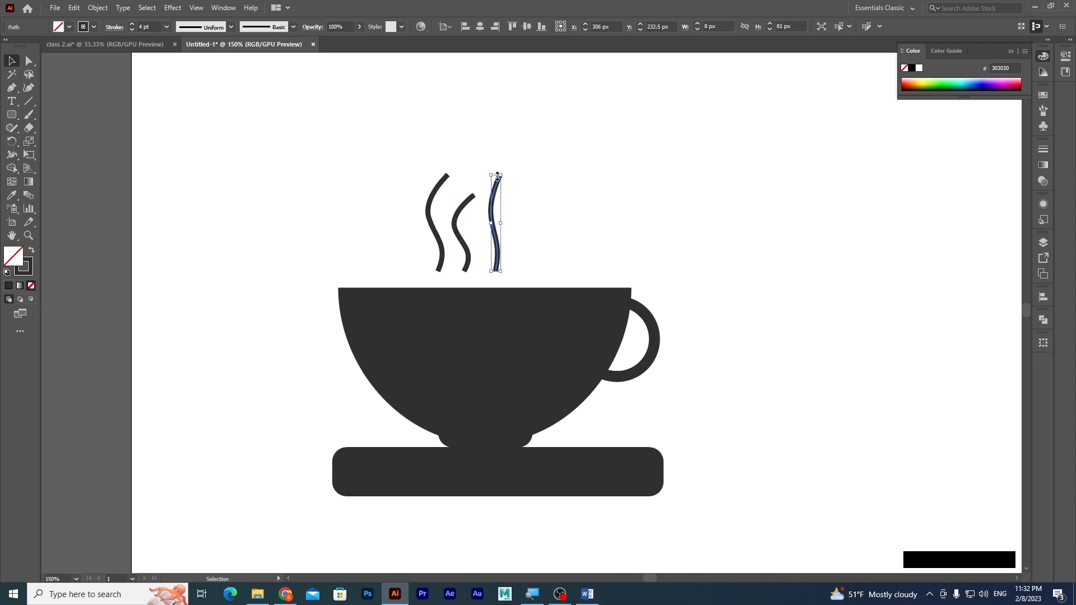
key("ctrl+z")
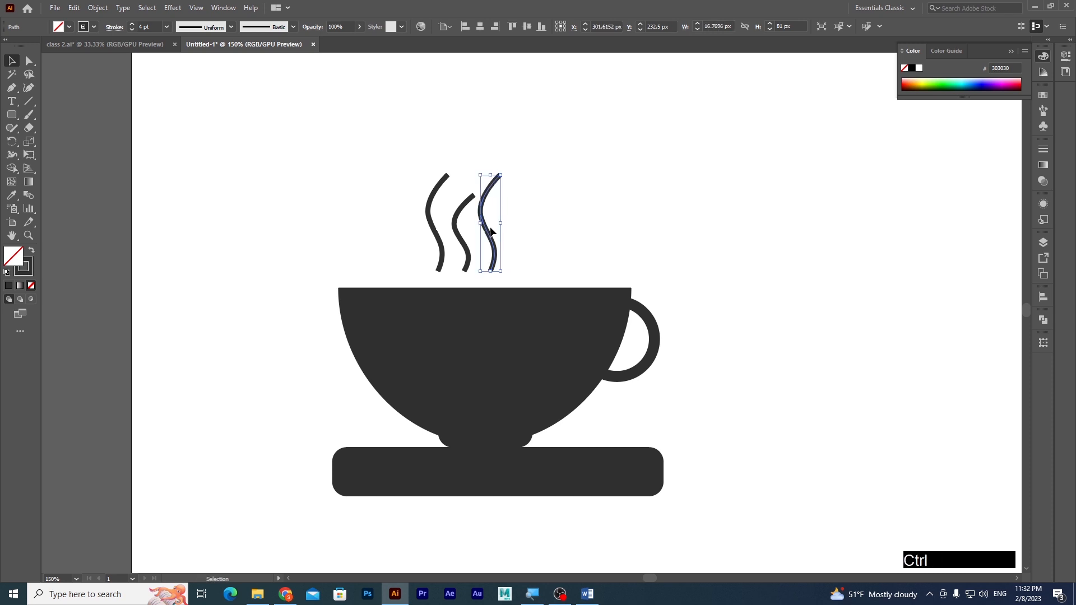
left_click_drag(490, 227, 470, 245)
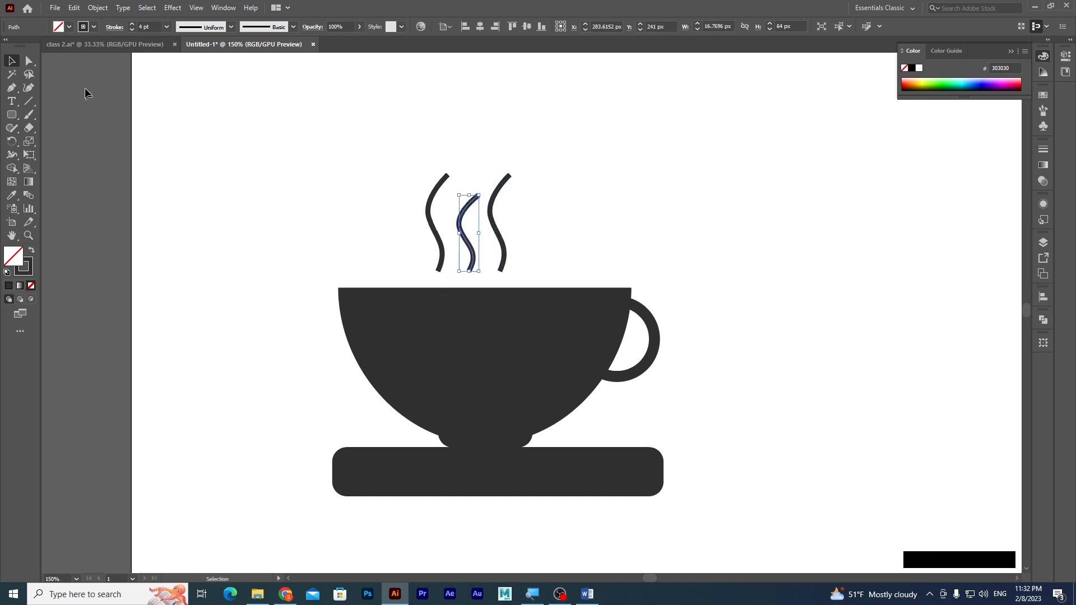
Step: Raise the middle steam curve's top anchor point to about X 288 px, Y 203 px with the Direct Selection tool and deselect the curve
left_click(29, 60)
mouse_move(486, 206)
left_mouse_down()
mouse_move(476, 197)
mouse_move(492, 197)
mouse_move(475, 195)
left_mouse_up()
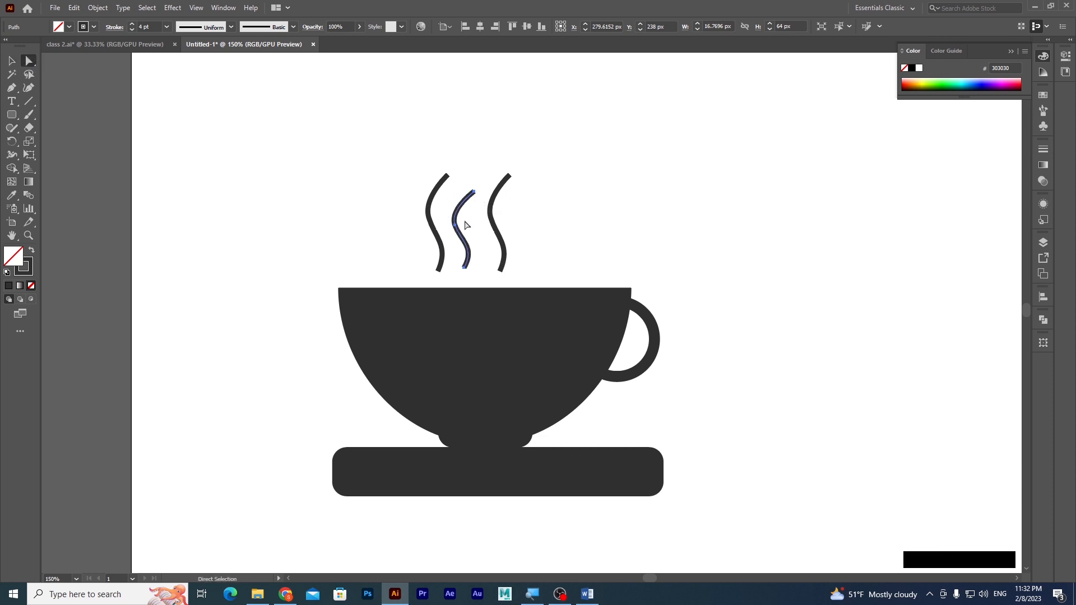
key("ctrl+z")
left_click(478, 196)
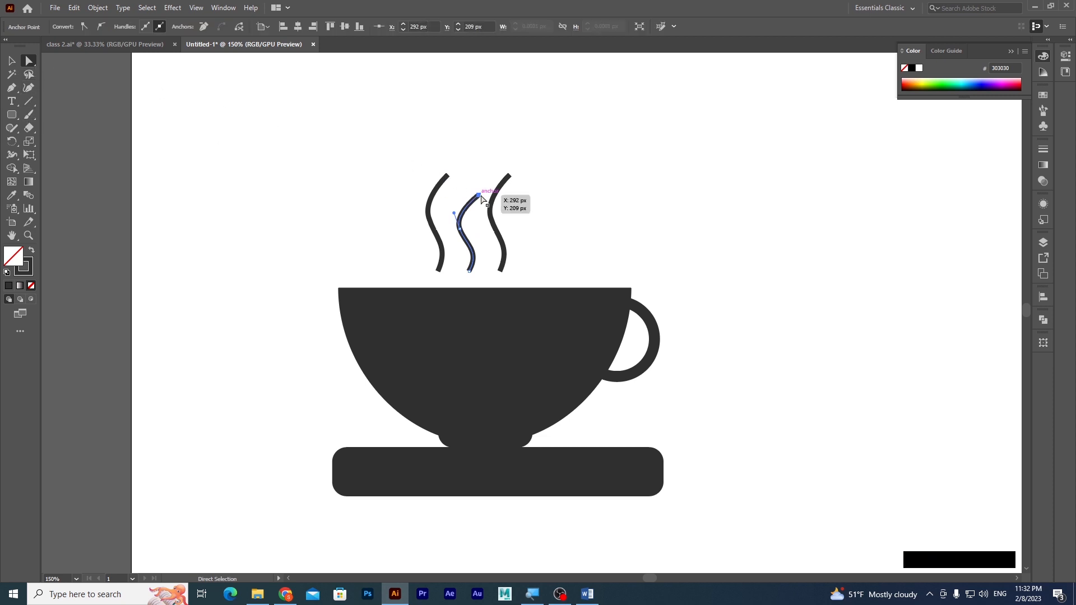
left_click_drag(479, 199, 476, 192)
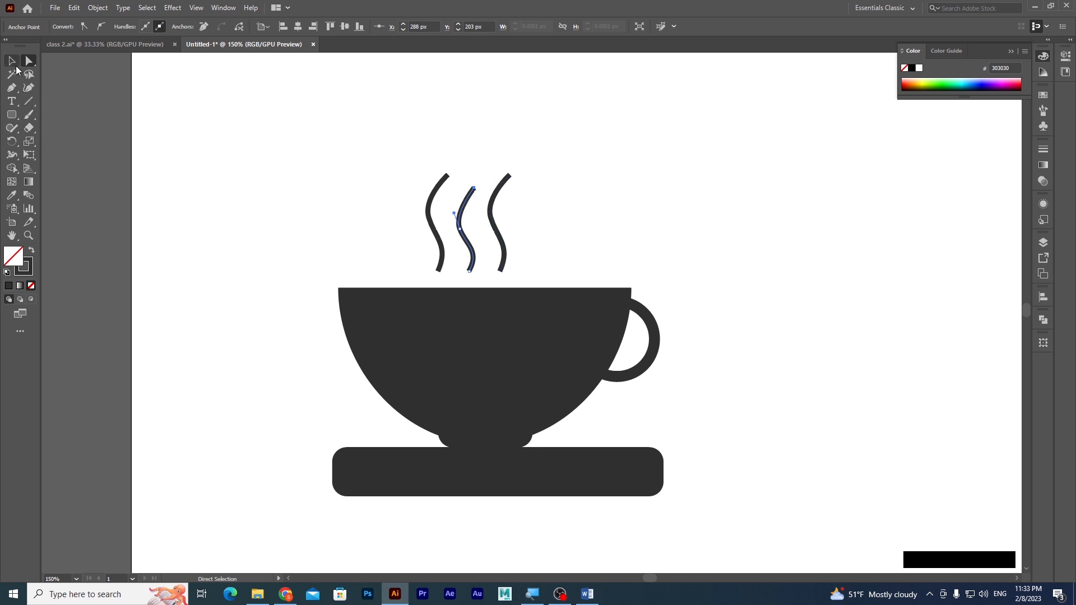
left_click(11, 60)
left_click(267, 276)
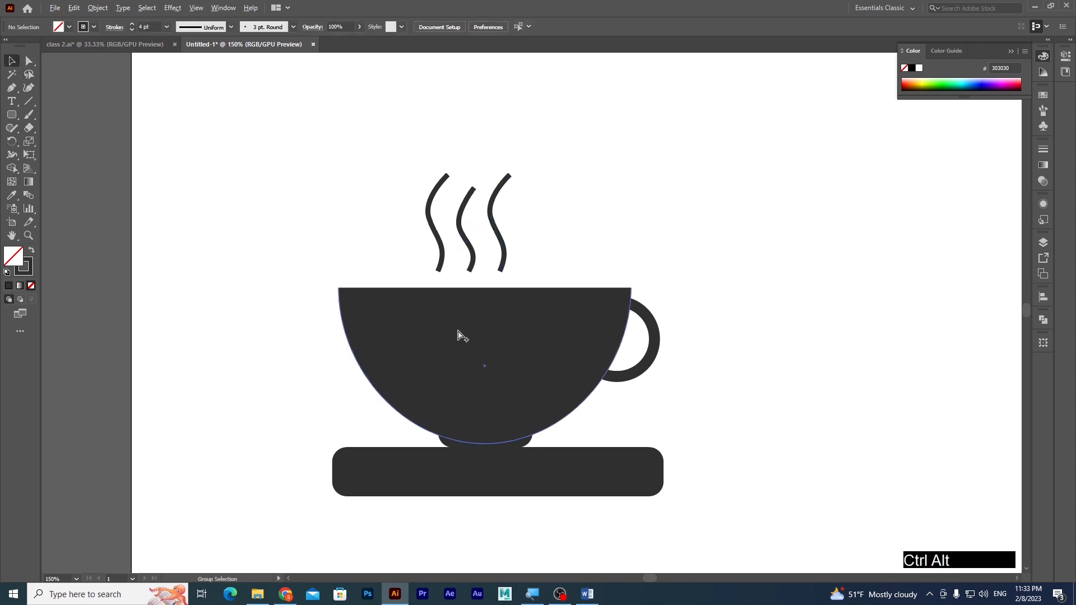
Step: Change the cup bowl's fill colour to bright red
scroll(459, 335, "down", 3)
scroll(459, 335, "up", 1)
scroll(458, 335, "down", 1)
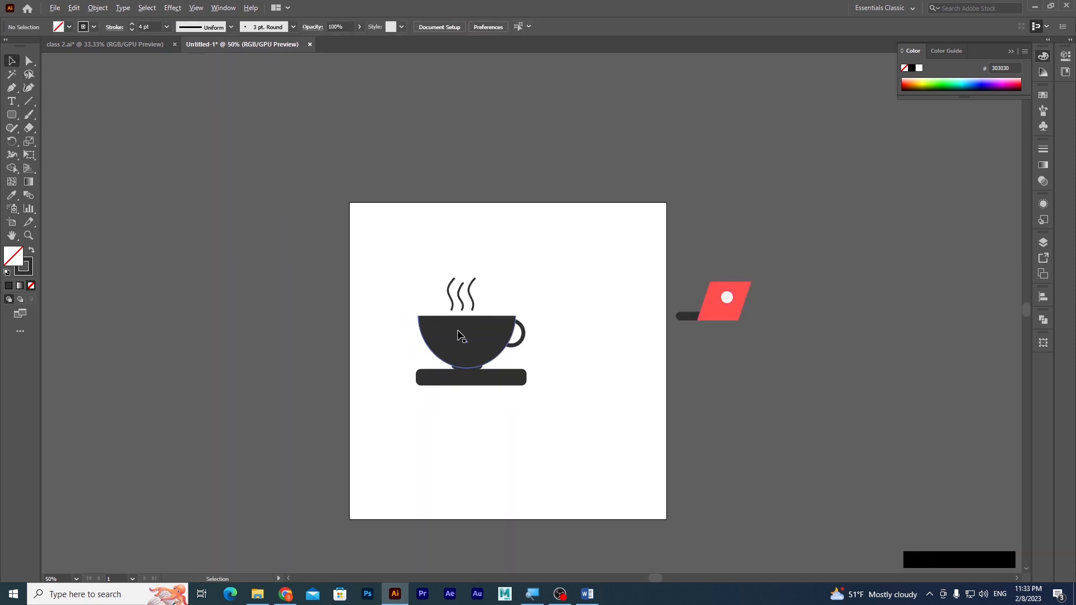
left_click(412, 394)
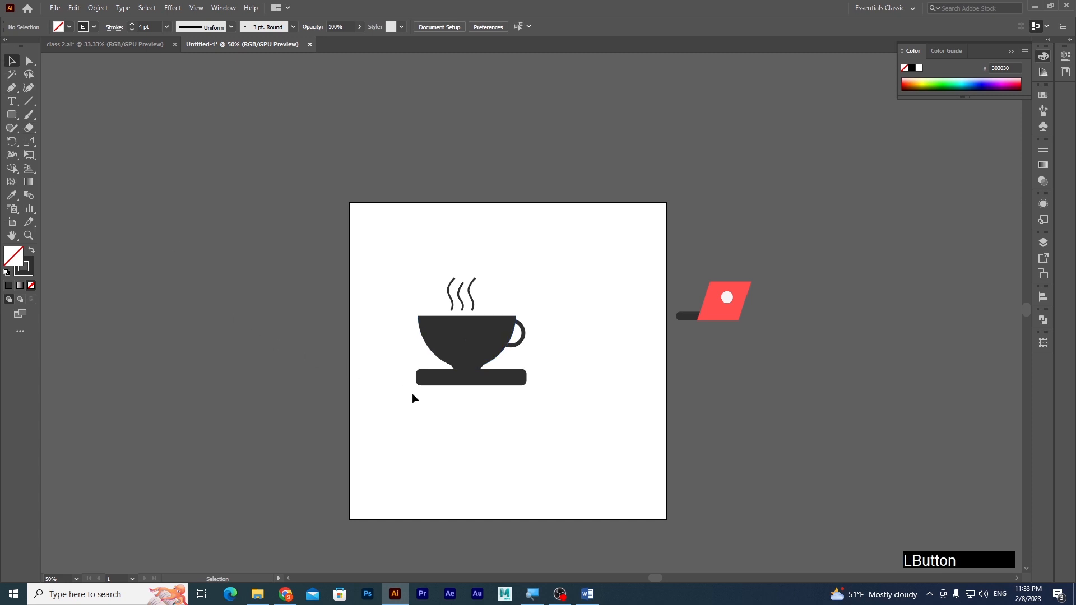
left_click(465, 341)
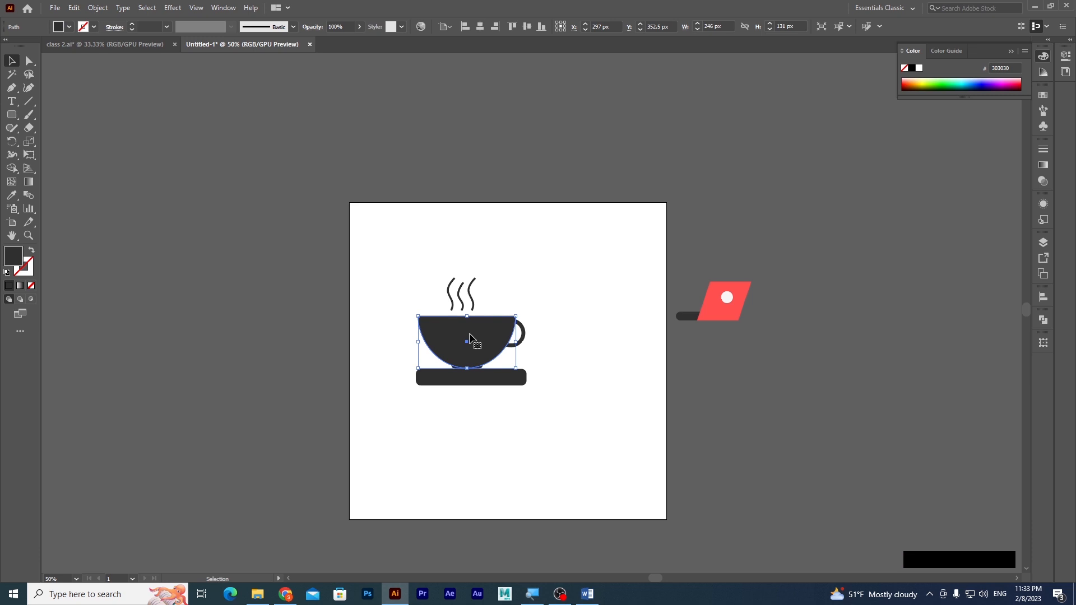
double_click(17, 259)
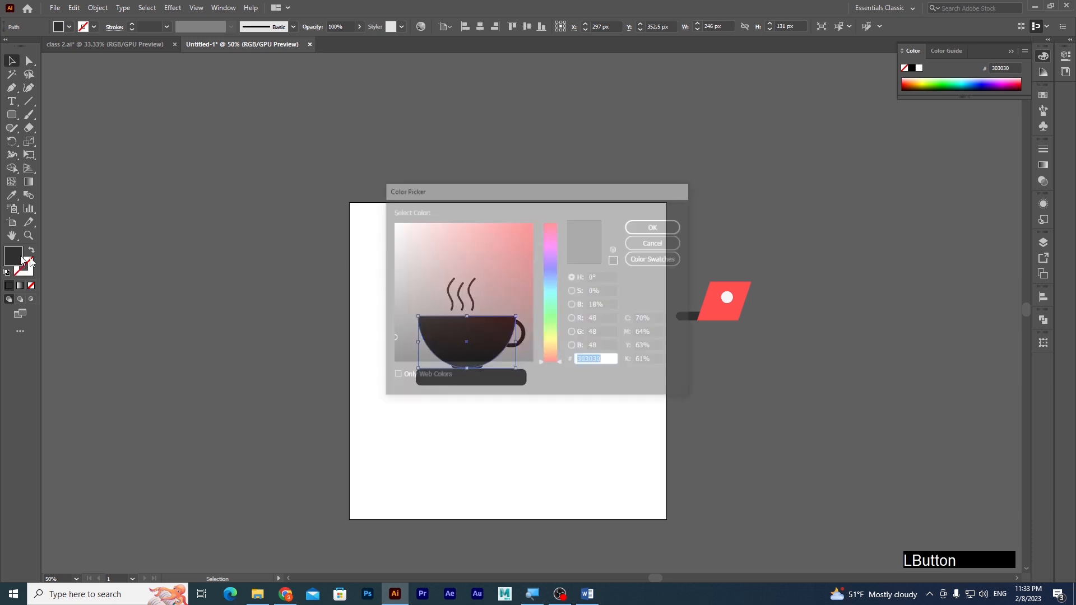
left_click_drag(513, 273, 528, 226)
left_click(644, 225)
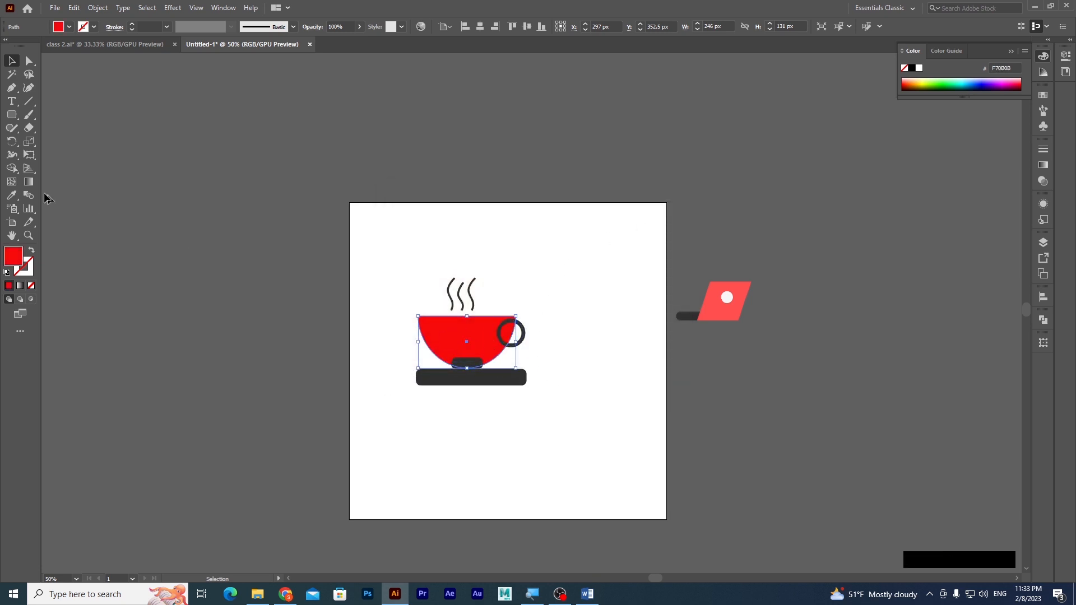
Step: Apply the bowl's red fill to both the foot and the handle circle with the Eyedropper tool
left_click(523, 335)
left_click(472, 369)
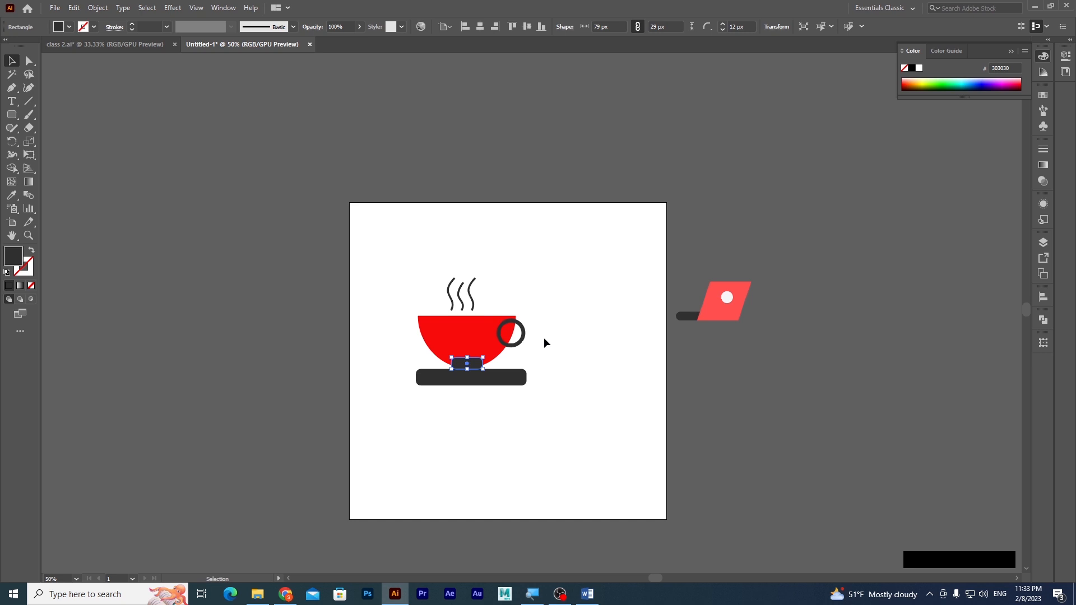
left_click(471, 364)
left_click(528, 336, "shift")
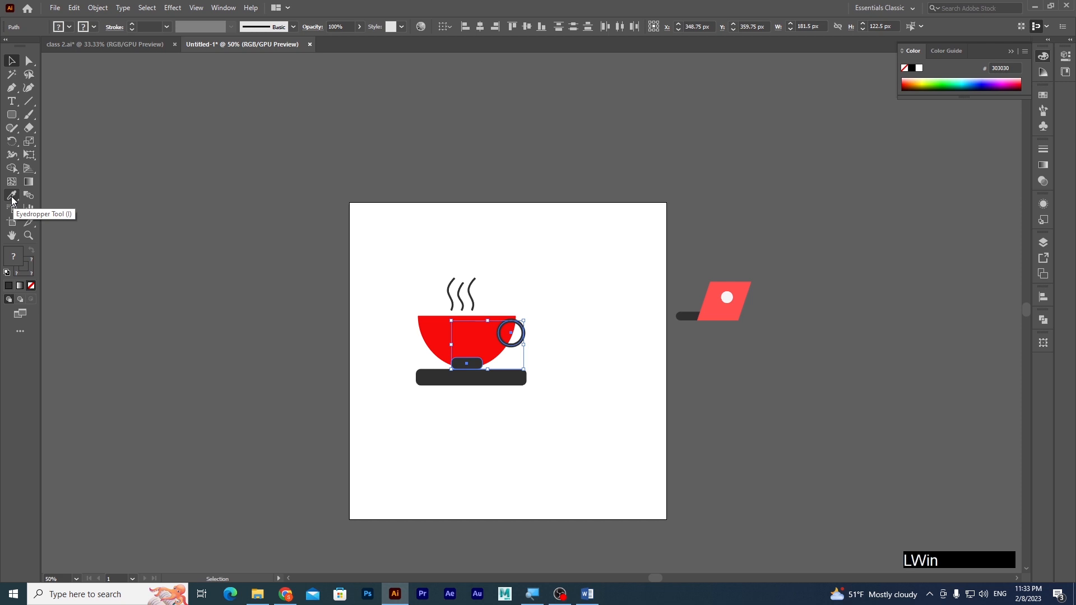
key("super+plus")
key("super+minus")
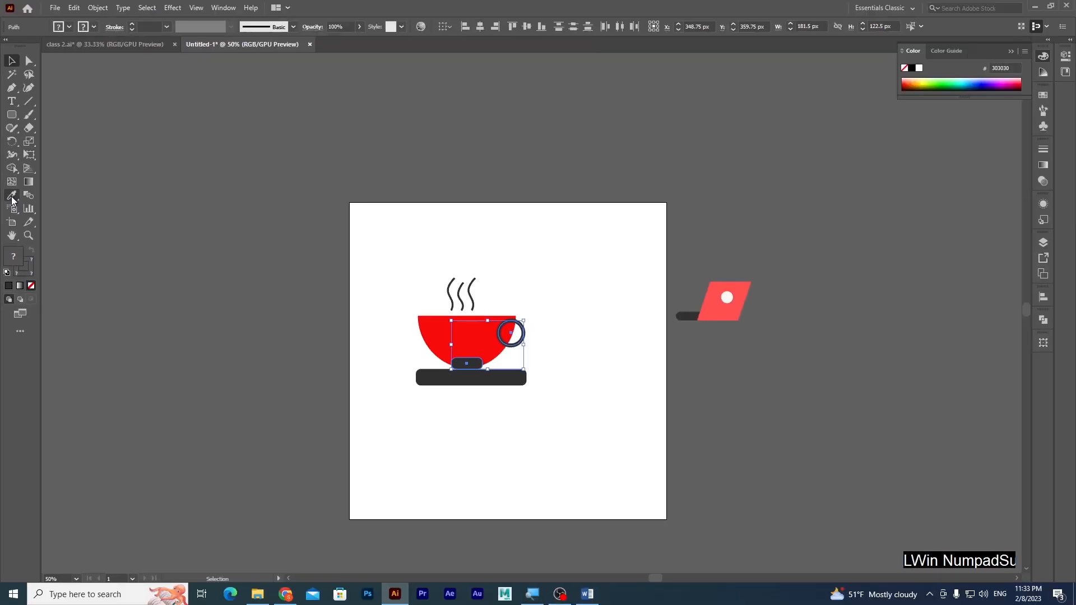
left_click(12, 199)
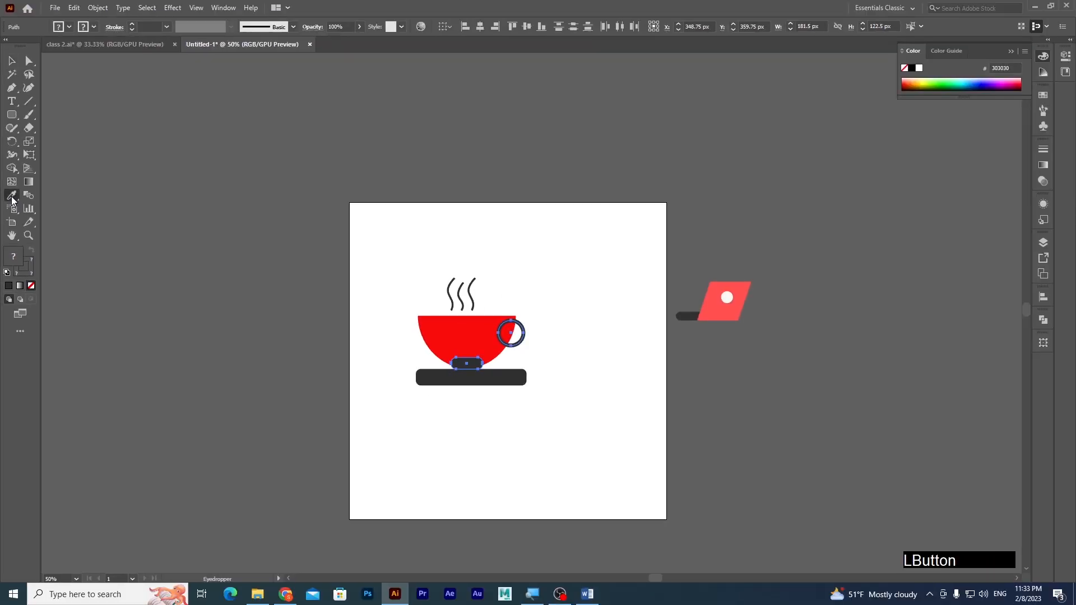
left_click(458, 329)
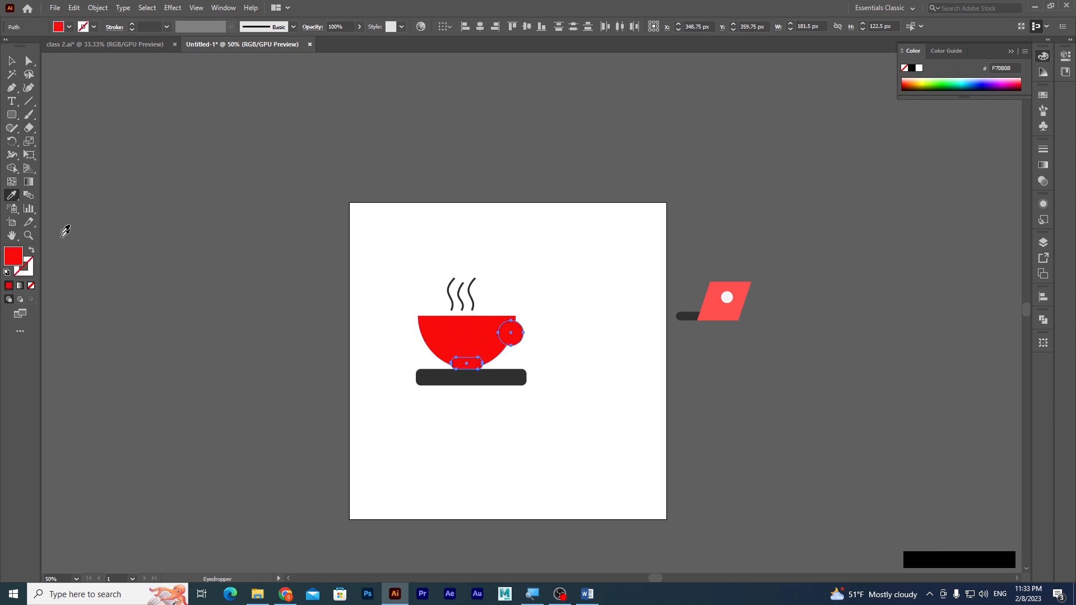
Step: Swap the handle circle's fill and stroke and set its red stroke weight to 8 pt
left_click(11, 61)
left_click(515, 337)
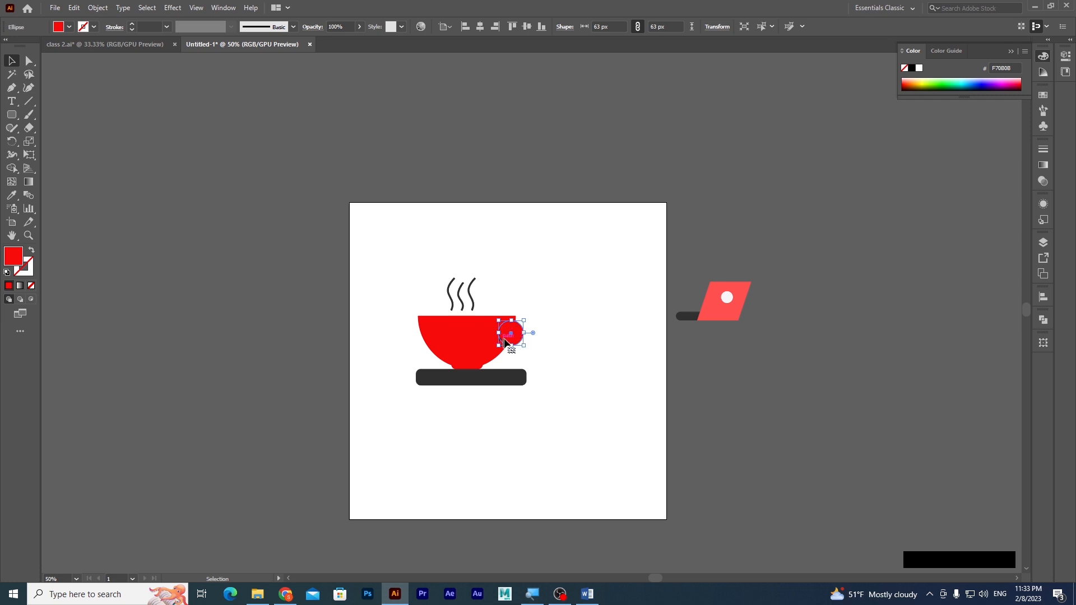
left_click(34, 249)
left_click(131, 25)
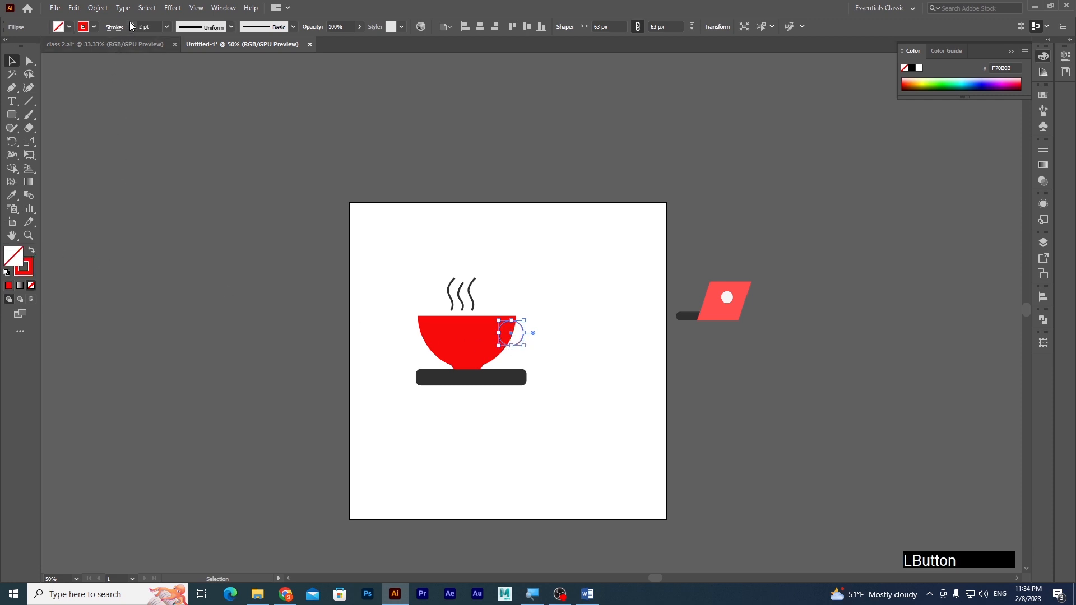
left_click(131, 24)
left_click(131, 25)
left_click(131, 30)
left_click(131, 24)
left_click(394, 389)
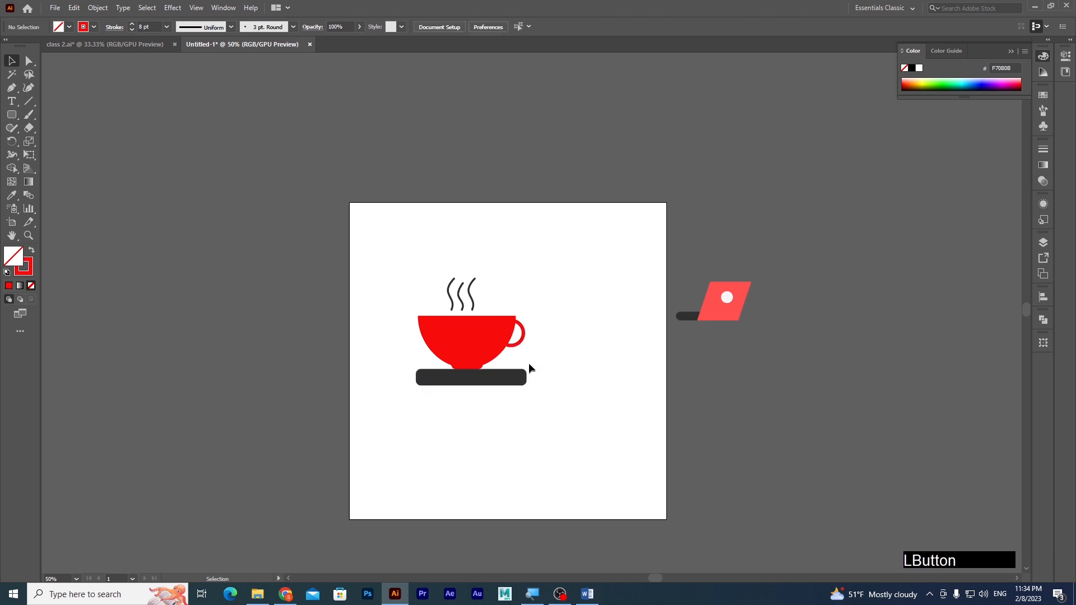
Step: Group all the cup, saucer and steam shapes and move the group about 112 px to the right
scroll(530, 365, "down", 2)
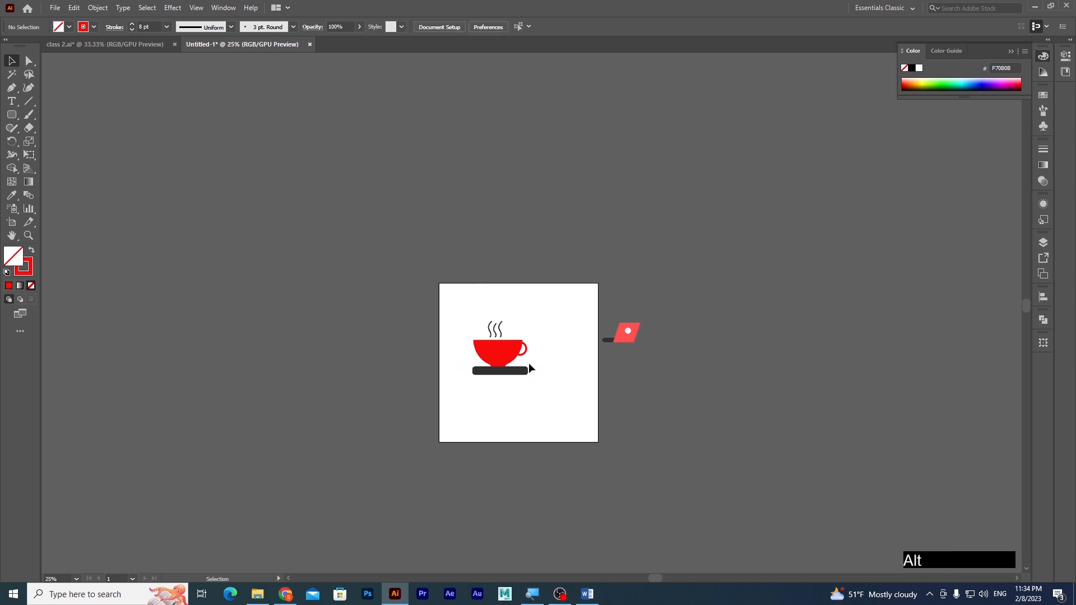
scroll(529, 364, "up", 2)
left_click_drag(389, 260, 550, 423)
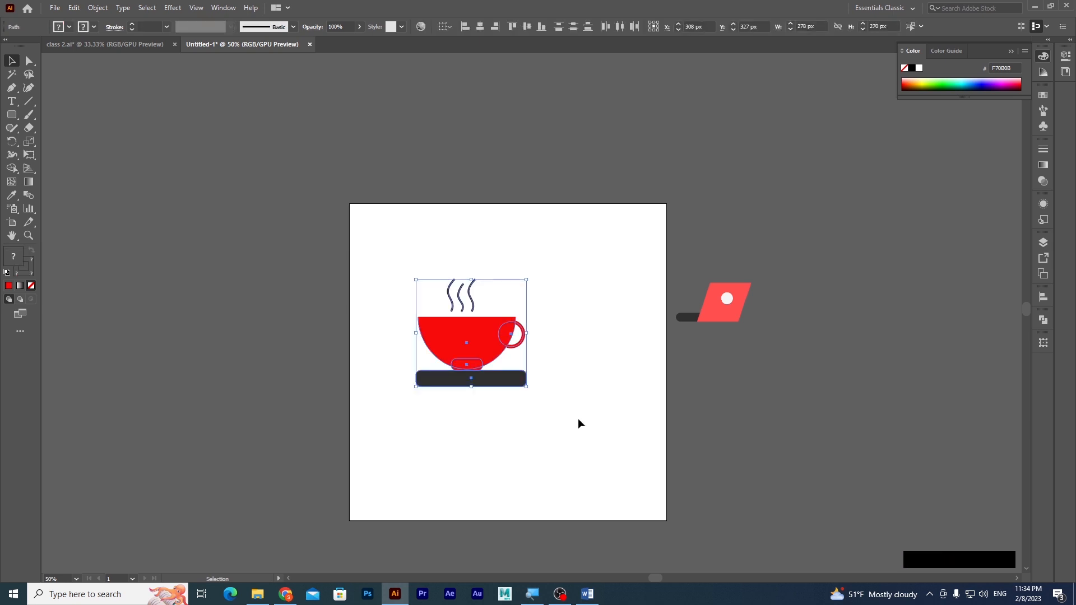
key("ctrl")
key("ctrl+g")
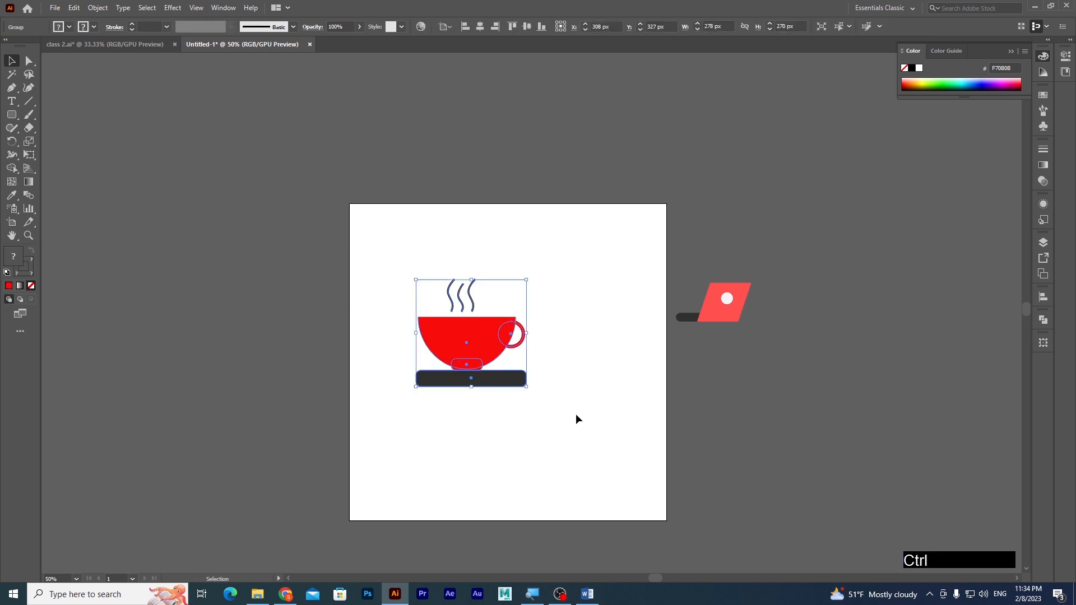
left_click(506, 359)
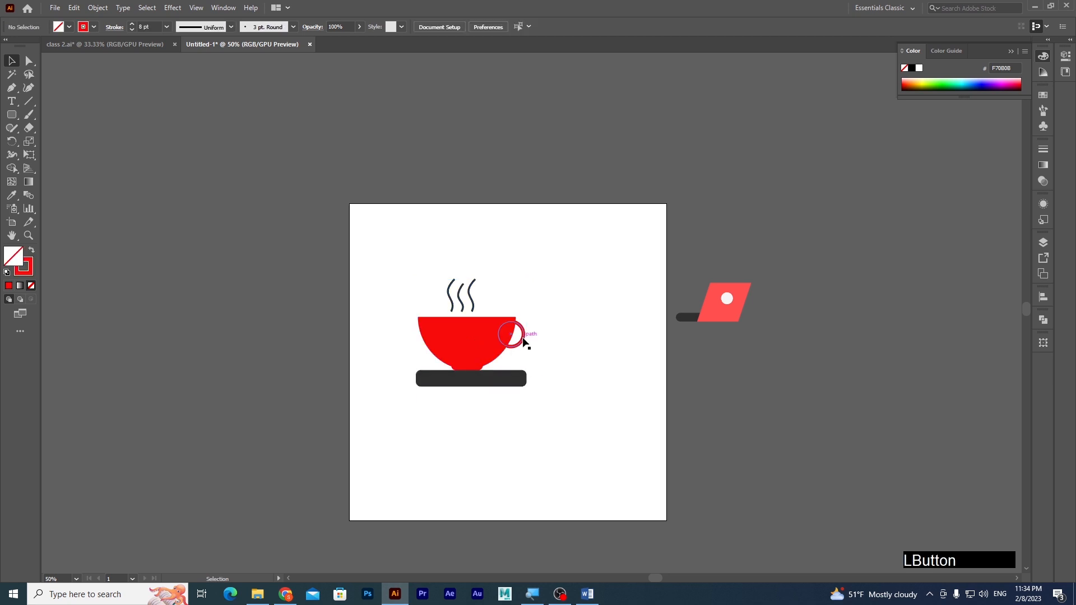
left_click_drag(524, 340, 570, 340)
left_click(612, 432)
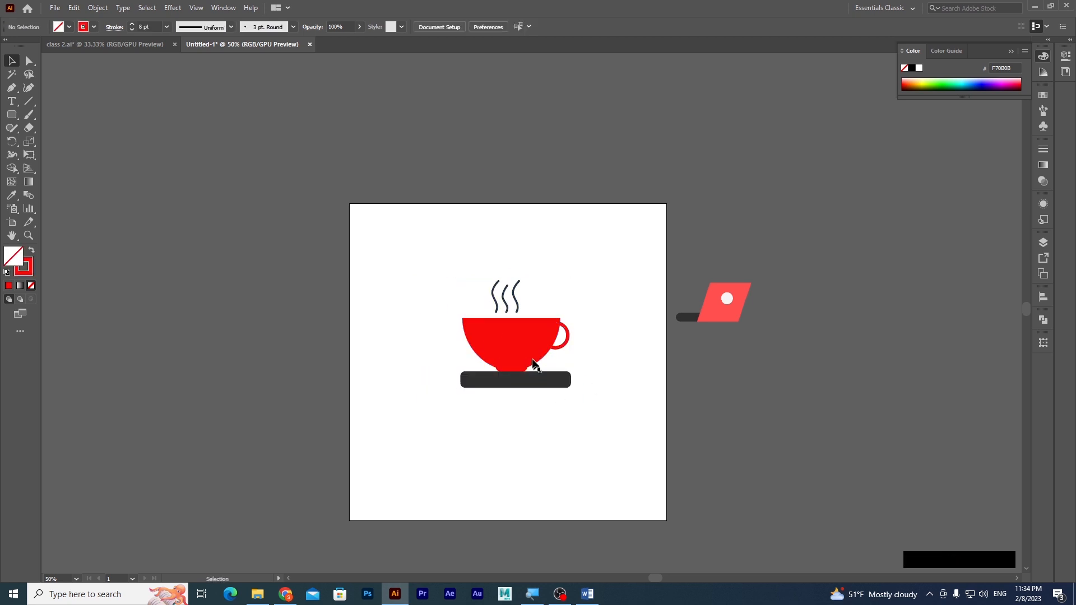
Step: Ungroup the cup drawing, try moving the handle circle away from the bowl, and undo that move
right_click(521, 343)
left_click(497, 328)
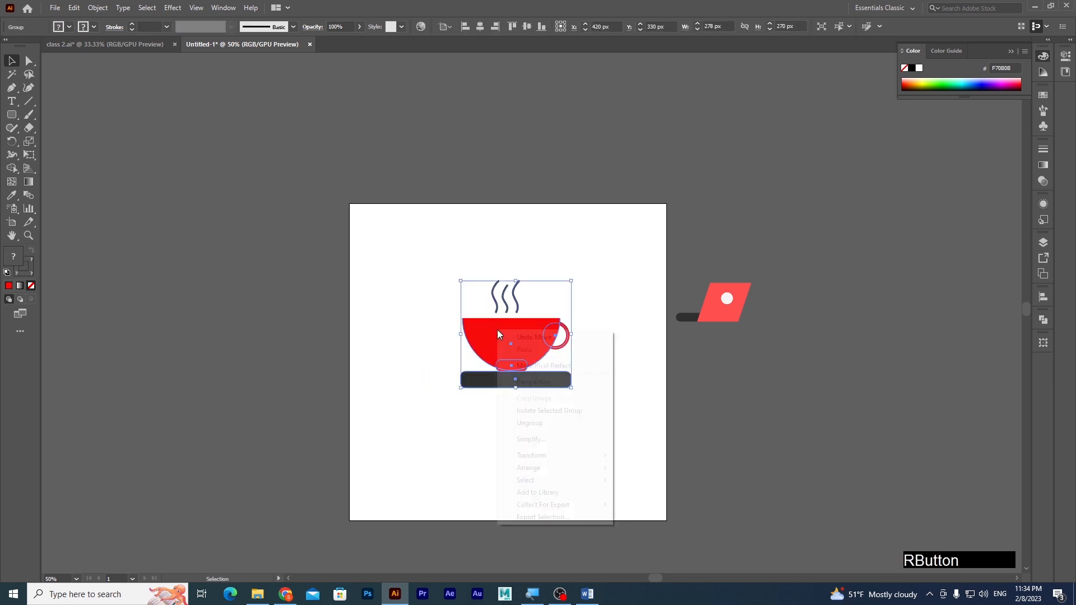
right_click(496, 330)
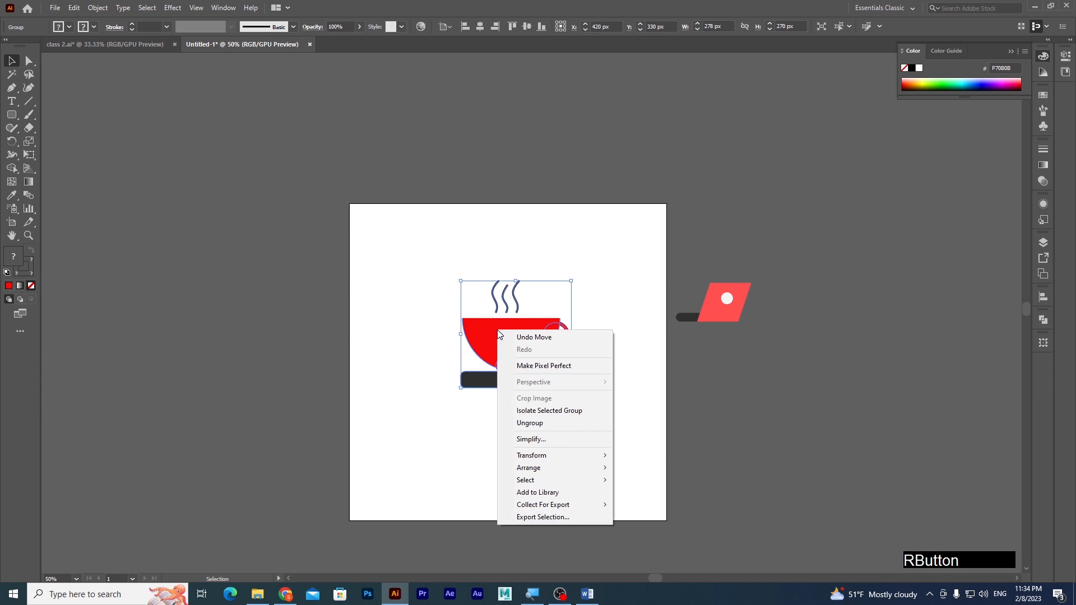
left_click(532, 423)
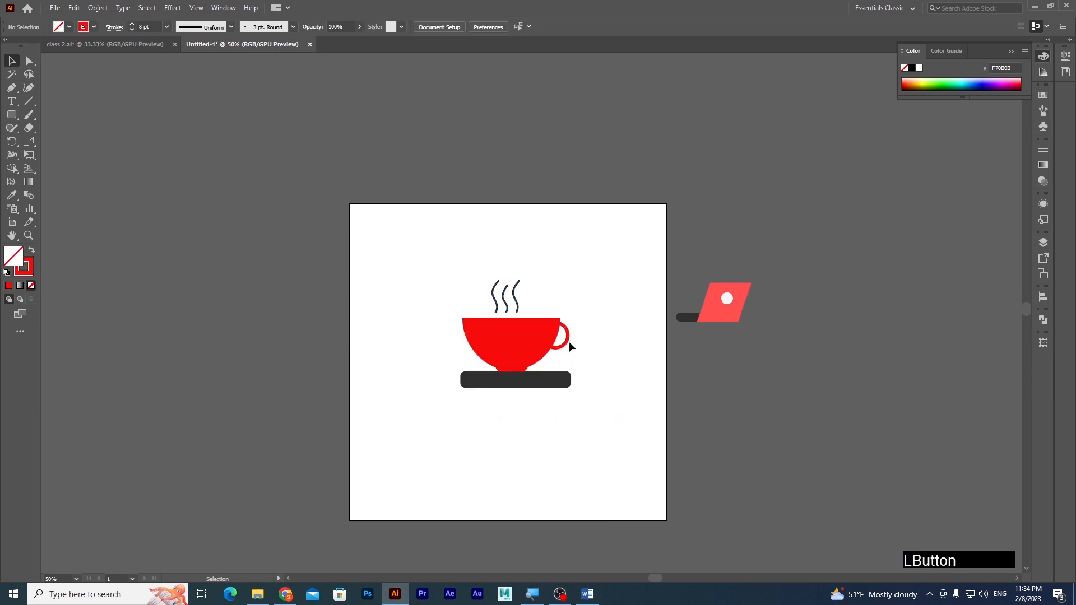
left_click_drag(569, 341, 616, 331)
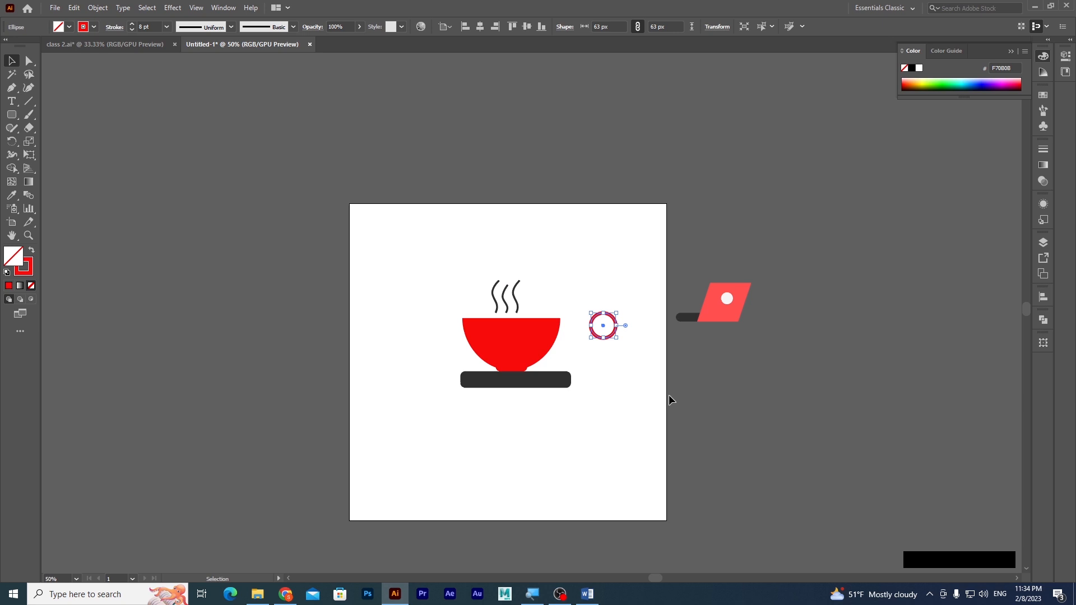
key("ctrl+z")
Step: Group all the cup drawing's shapes again and move the group off the artboard, above the slanted-rectangle figure
left_click_drag(431, 247, 631, 471)
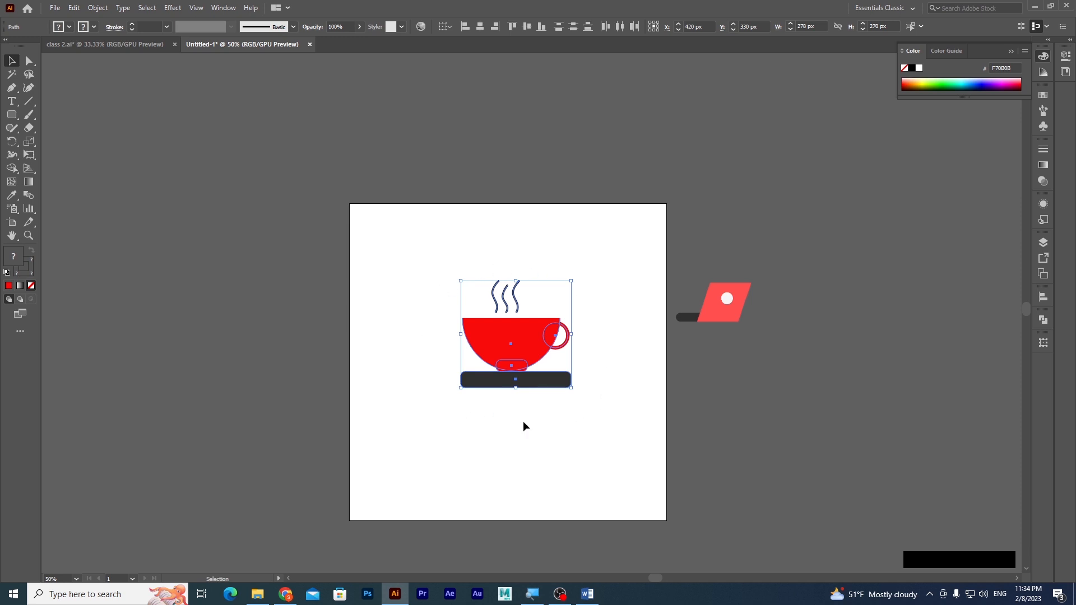
key("ctrl+g")
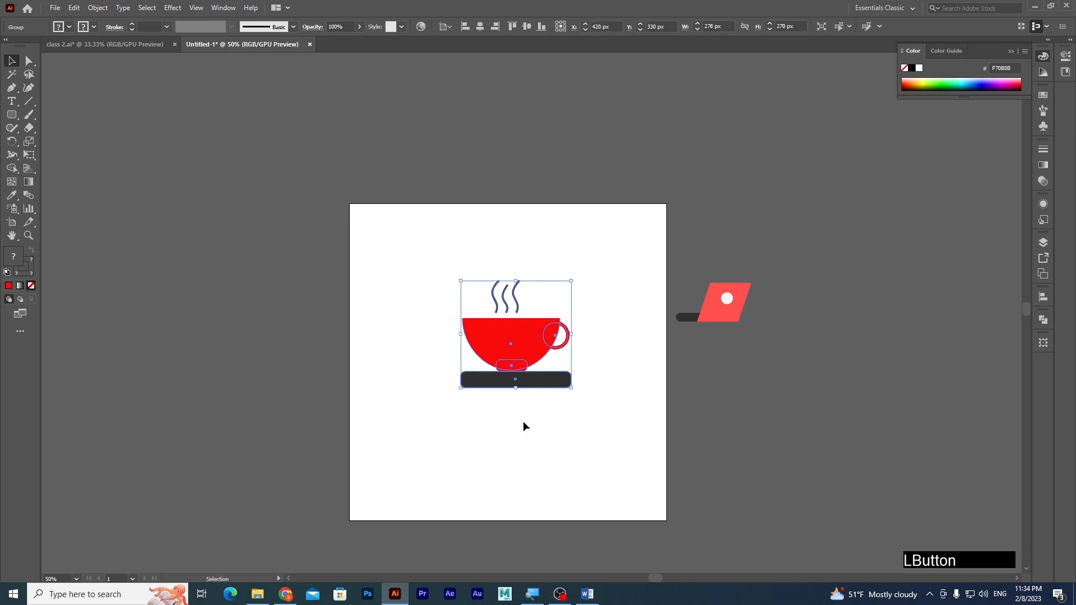
left_click(524, 422)
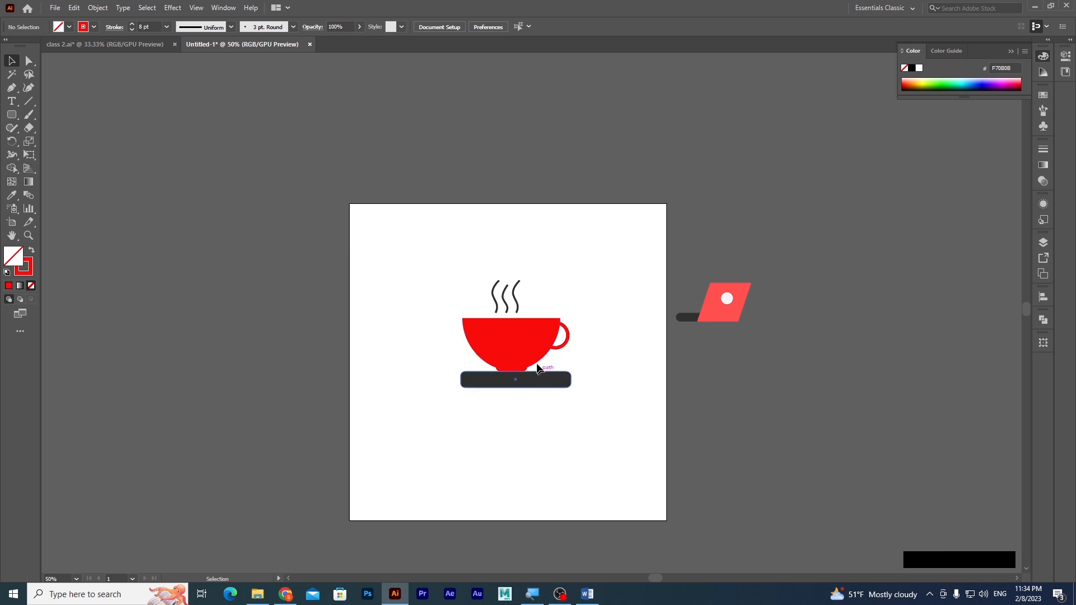
left_click(566, 336)
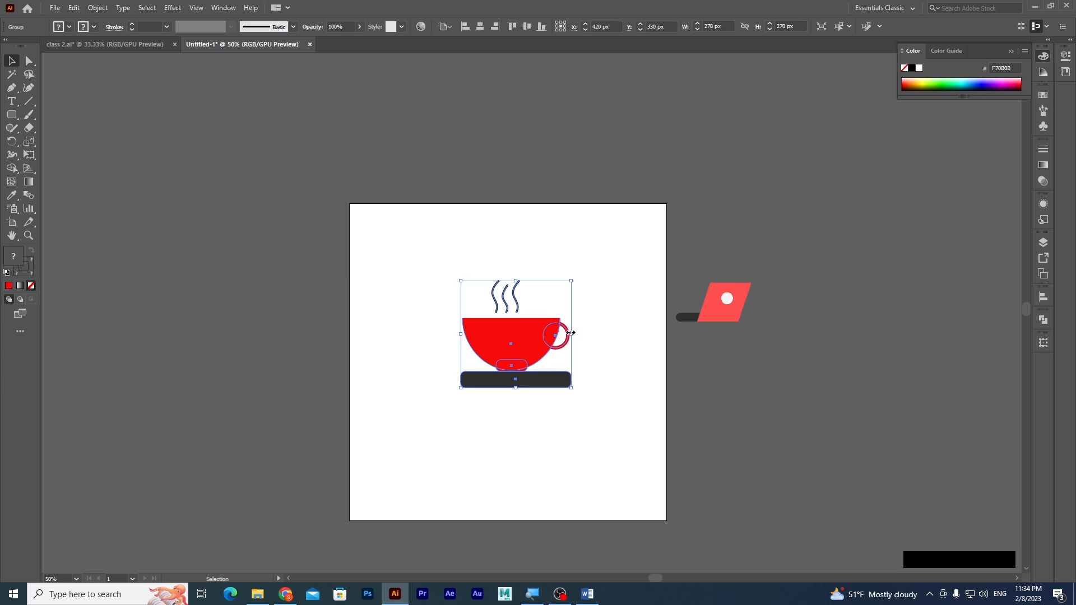
left_click_drag(523, 338, 752, 206)
left_click(750, 375)
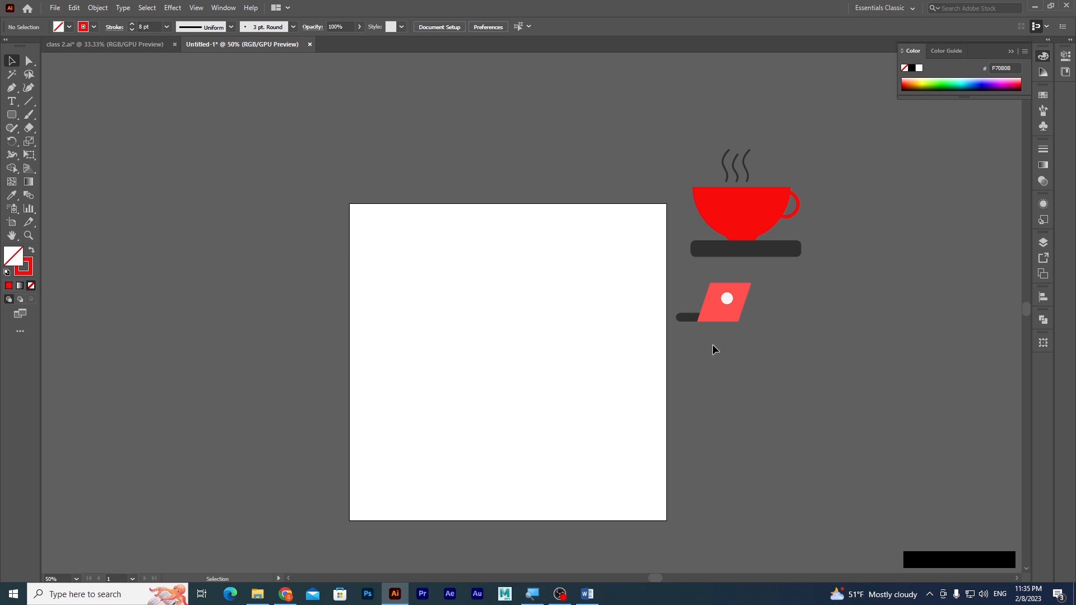
Step: Draw an upright rectangle about 338 by 516 px near the middle of the artboard
right_click(11, 114)
left_click(42, 120)
mouse_move(433, 257)
left_mouse_down()
mouse_move(555, 411)
mouse_move(567, 462)
left_mouse_up()
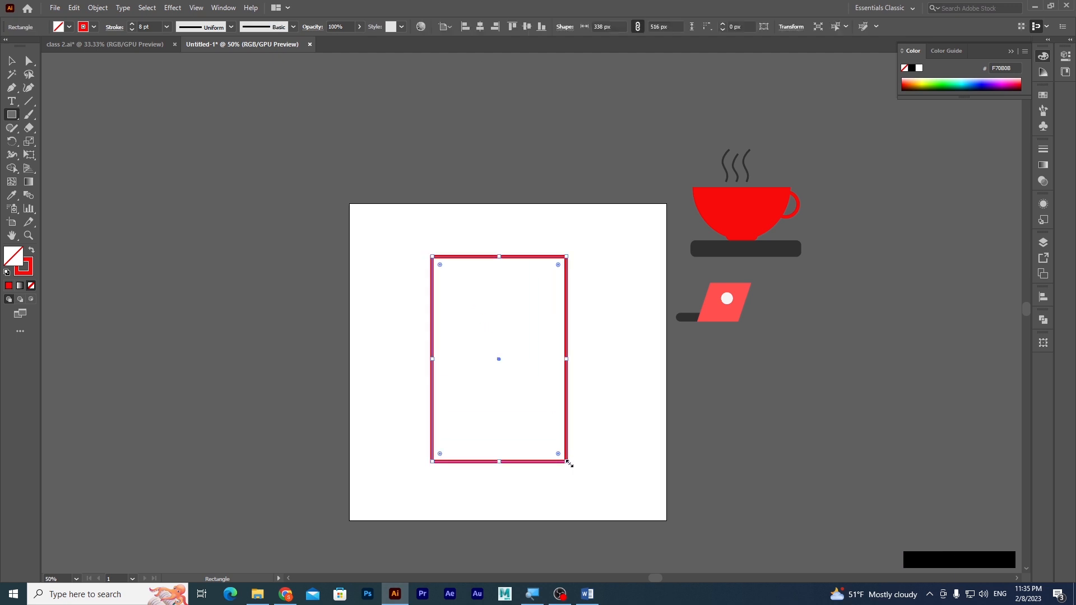
Step: Select the rectangle's two top anchor points with the Direct Selection tool and clear the selection
left_click(29, 62)
left_click_drag(418, 245, 624, 285)
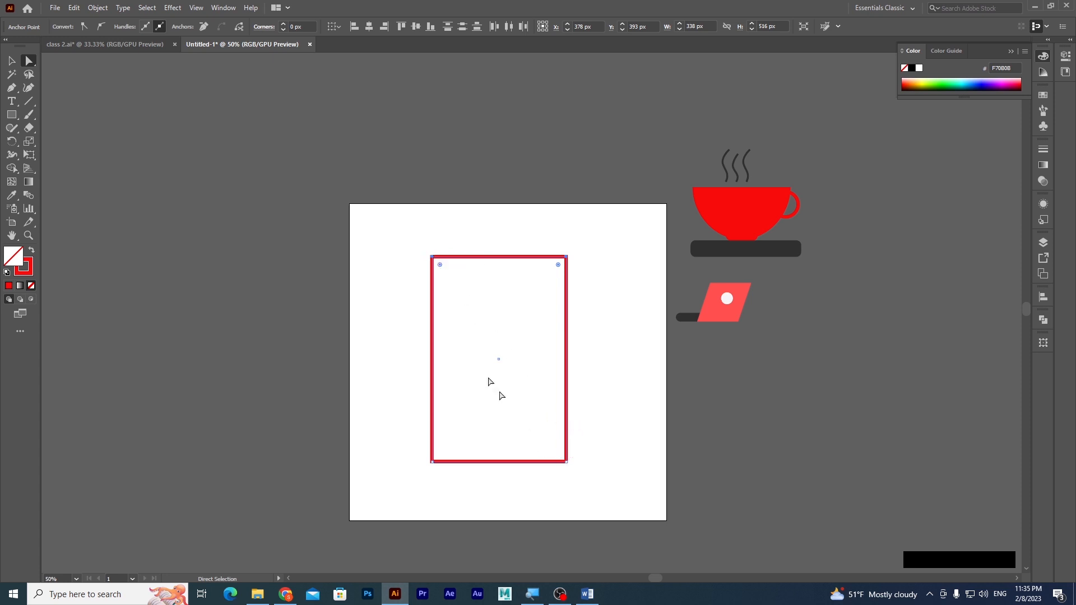
left_click(409, 247)
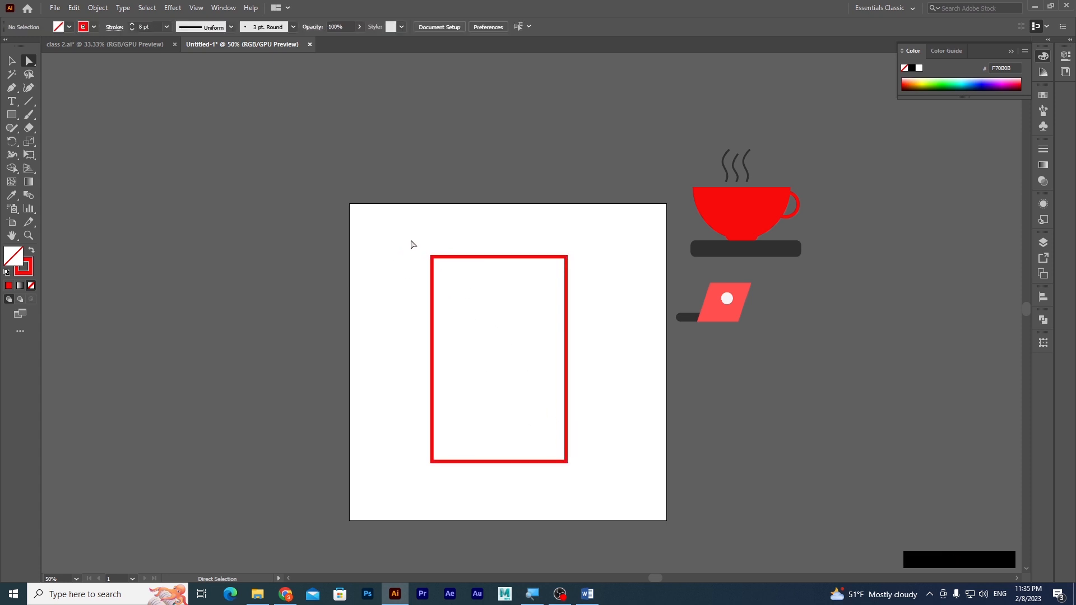
left_click(383, 253)
left_click(418, 266)
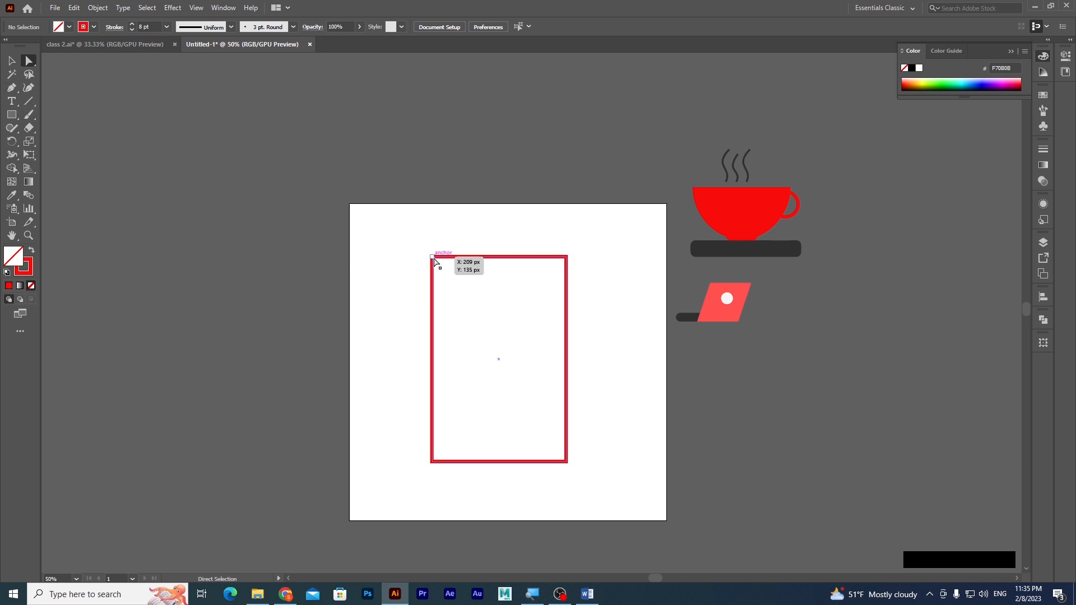
Step: Try moving the rectangle's top-left and bottom-right anchor points together, undo the change, and clear the selection
left_click(434, 260)
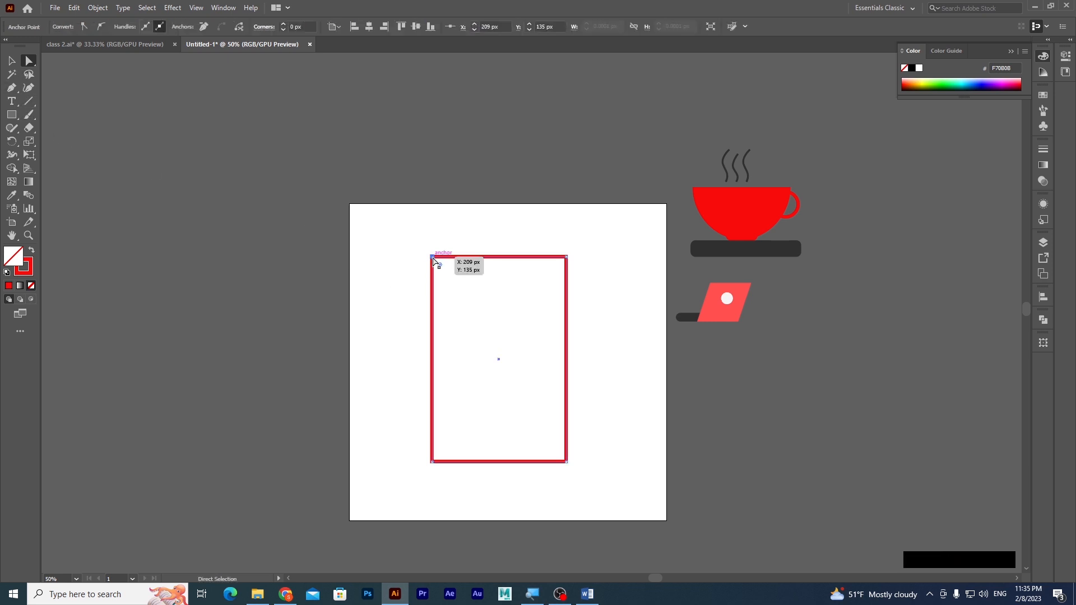
key("shift")
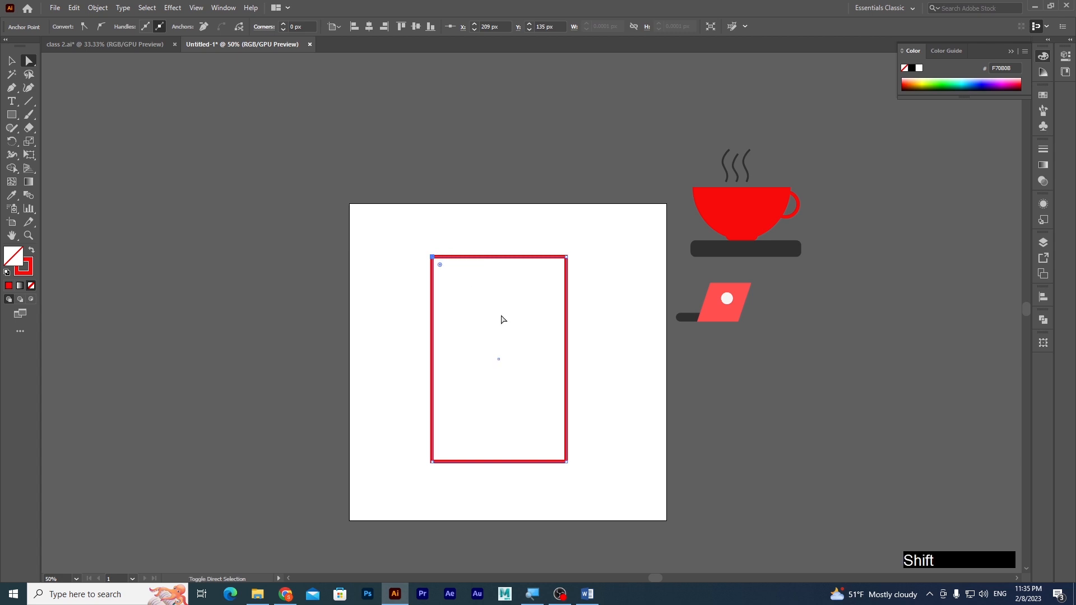
left_click(567, 462, "shift")
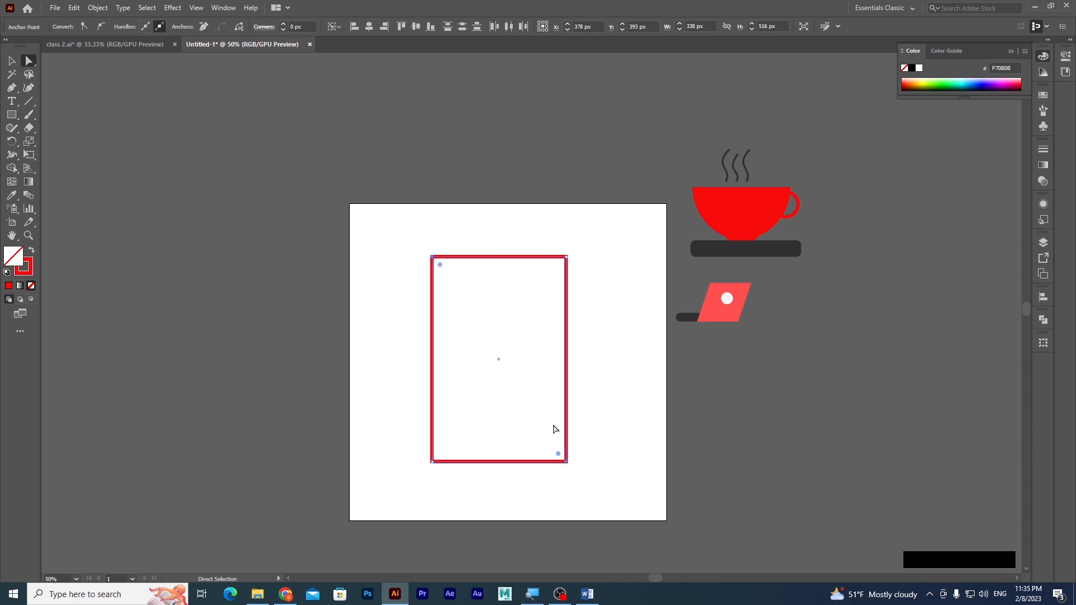
left_click_drag(566, 463, 525, 365)
key("ctrl+z")
key("ctrl+z")
key("ctrl+z")
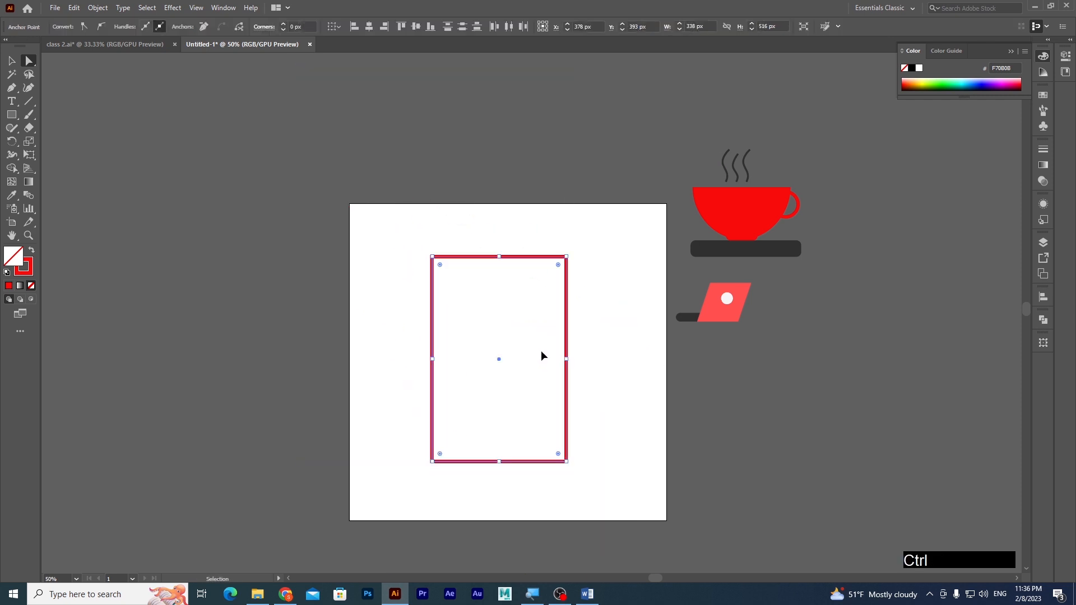
left_click(411, 241)
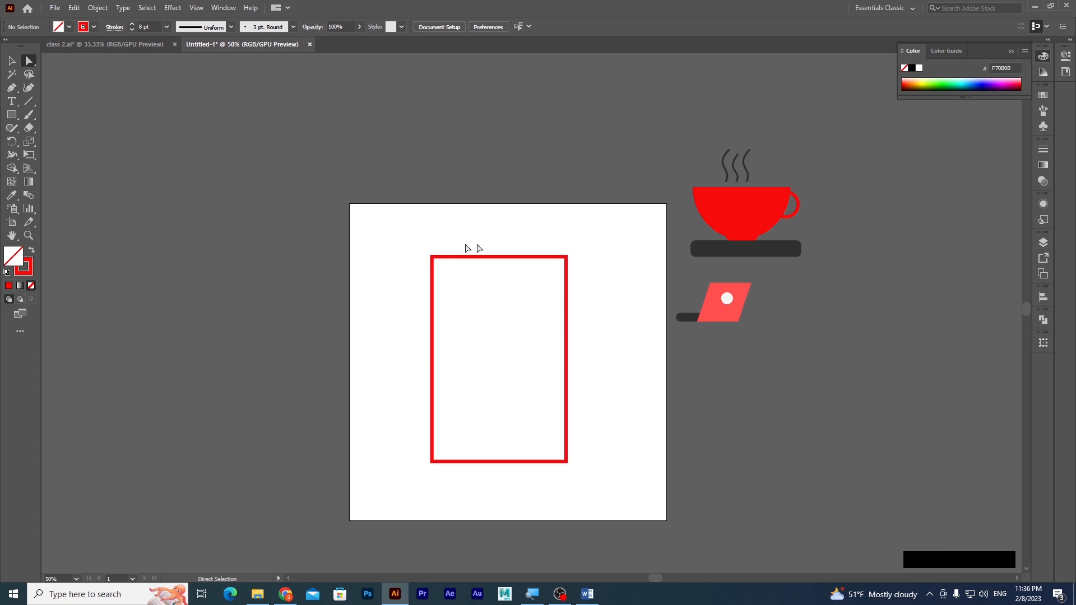
Step: Round the rectangle's two top corners into an arch with about 169 px radius and stretch its bottom edge to about 574 px total height
left_click(401, 236)
left_click_drag(401, 232, 593, 270)
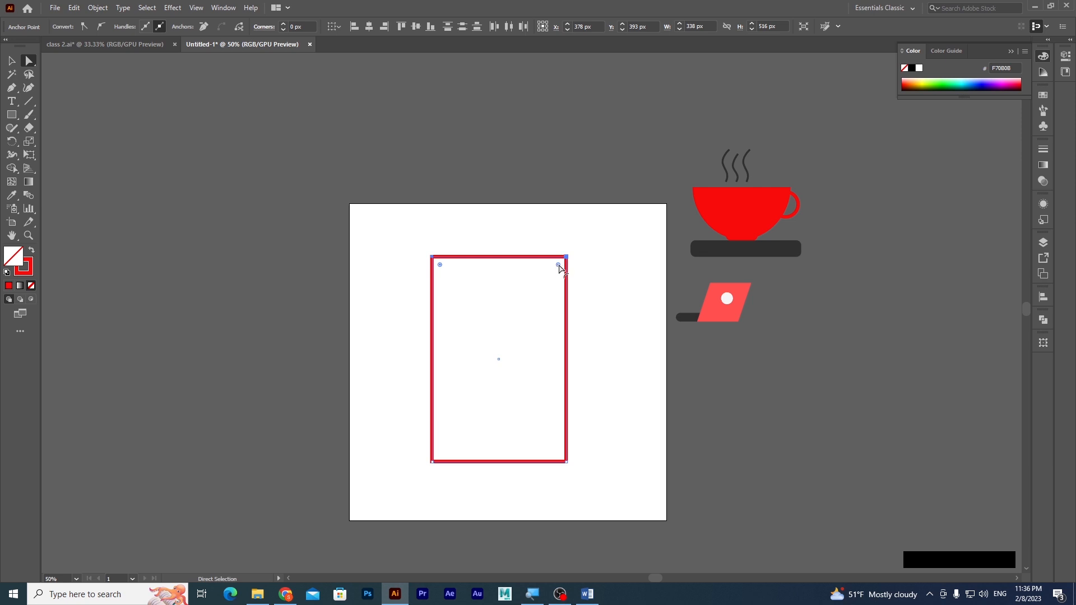
left_click(559, 268)
left_click_drag(559, 268, 536, 381)
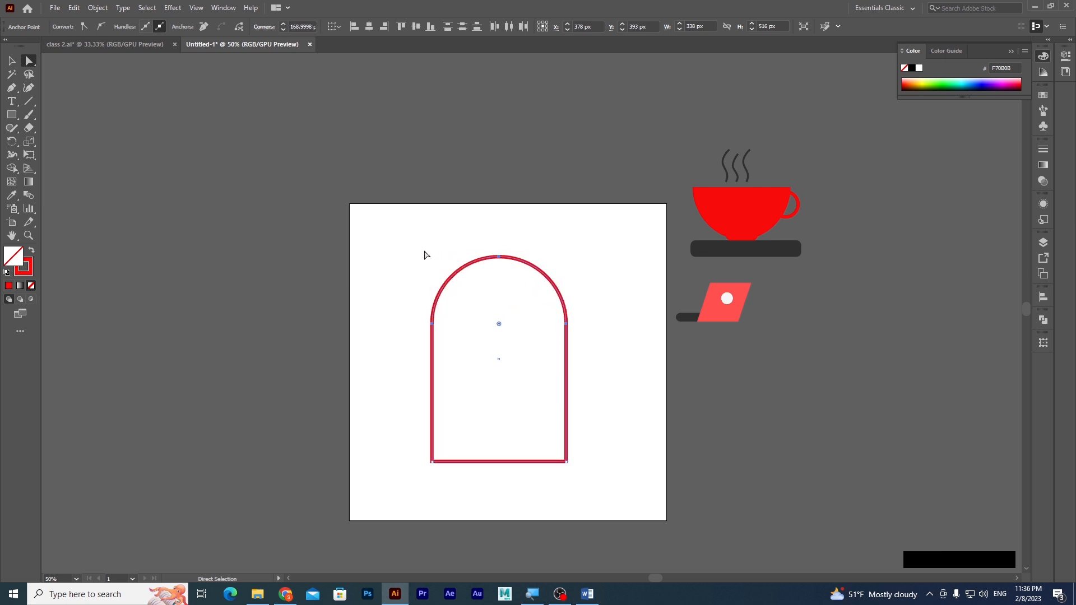
left_click(11, 60)
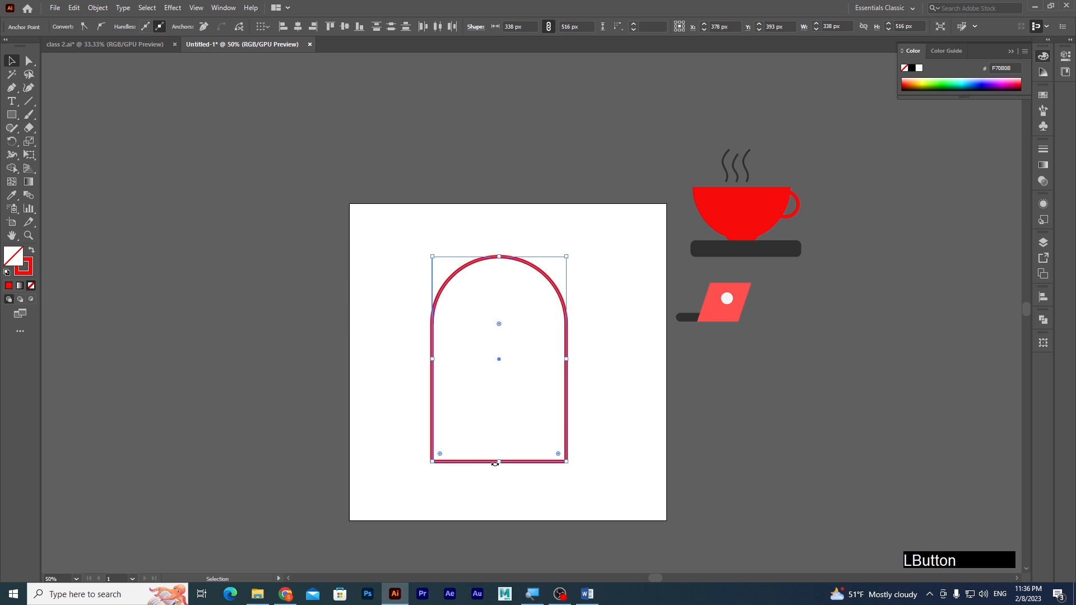
left_click_drag(500, 463, 500, 485)
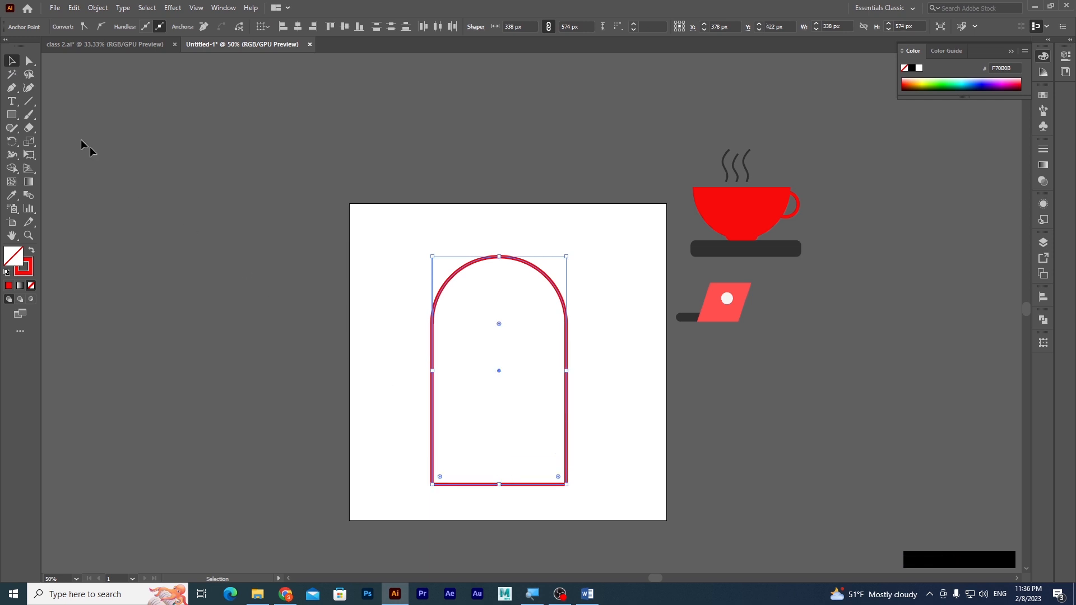
Step: Swap the arch's fill and stroke and swap them back, and set its red outline's stroke weight to 10 pt
left_click(32, 250)
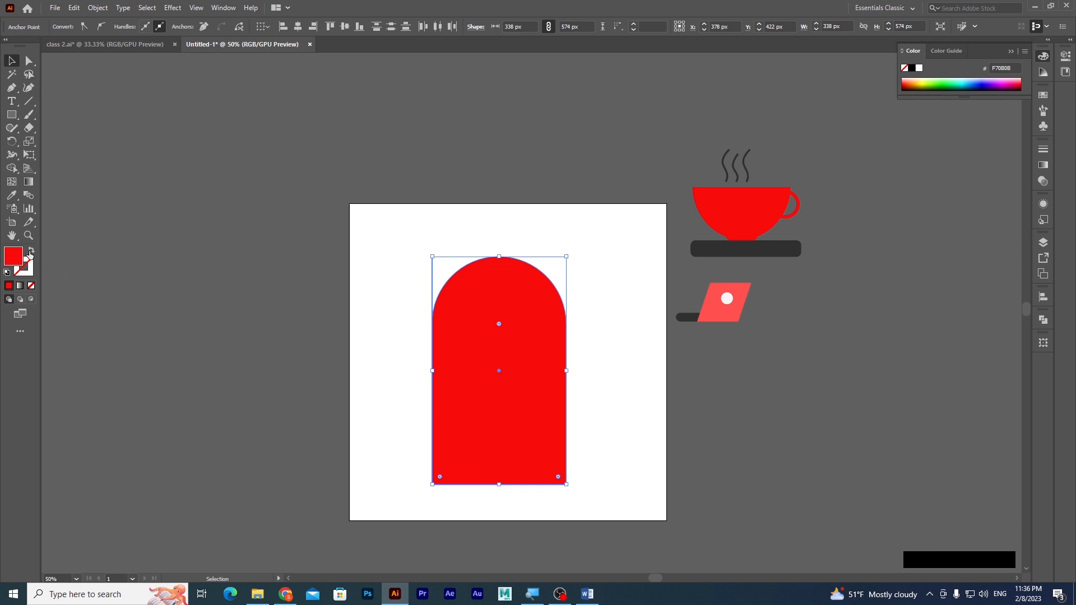
left_click(31, 251)
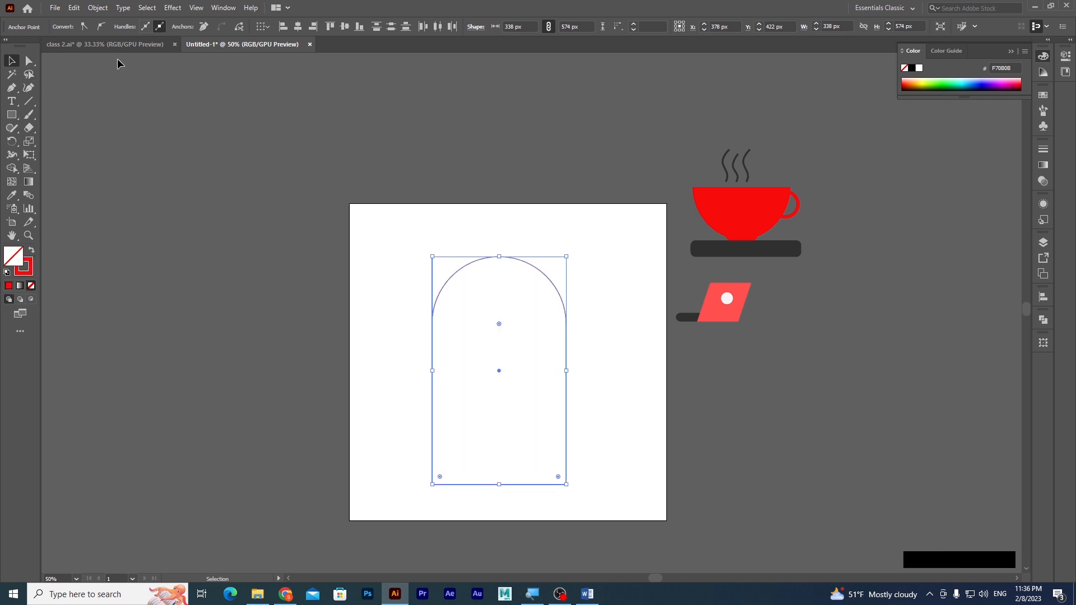
left_click(381, 317)
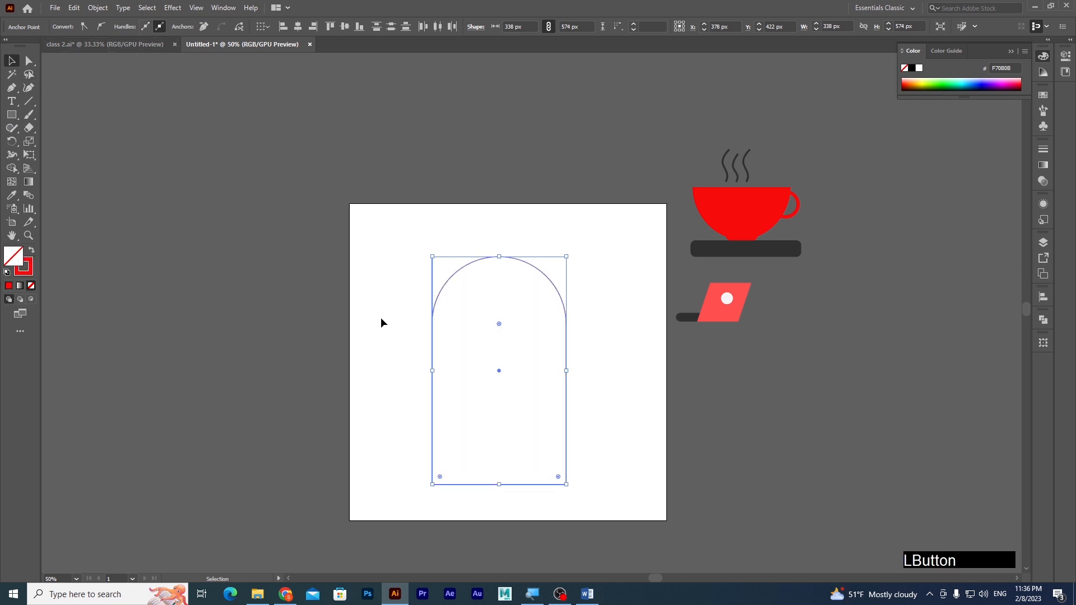
left_click(434, 327)
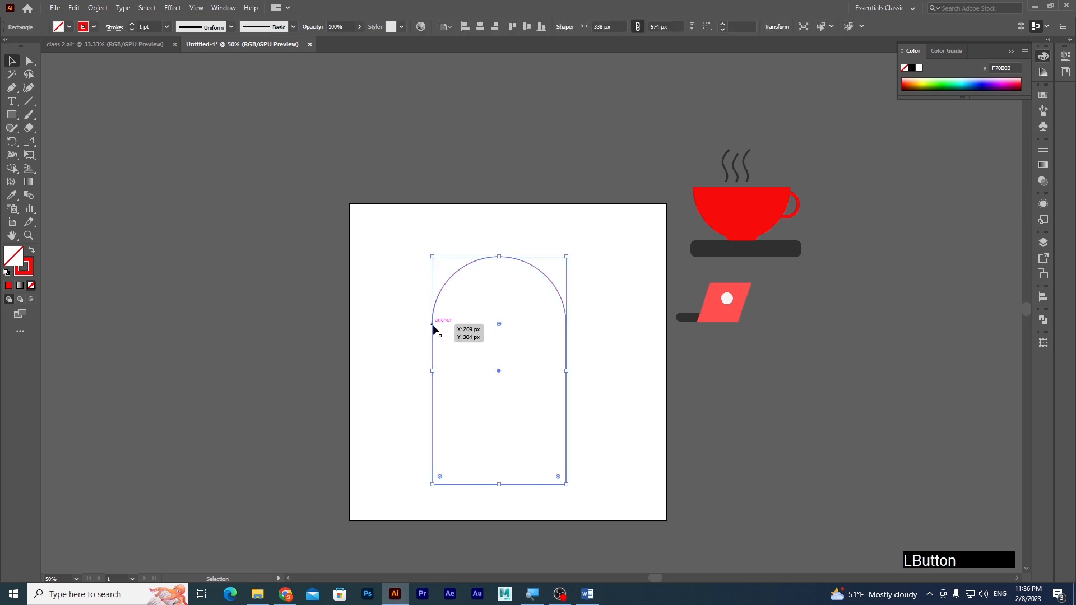
left_click(132, 25)
left_click(133, 24)
left_click(132, 24)
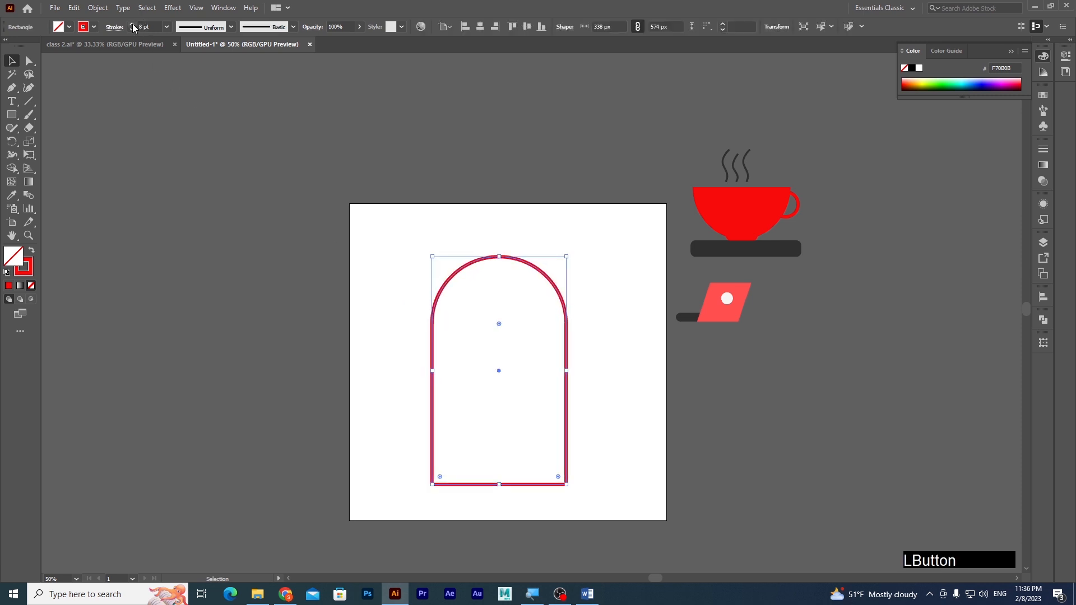
left_click(132, 25)
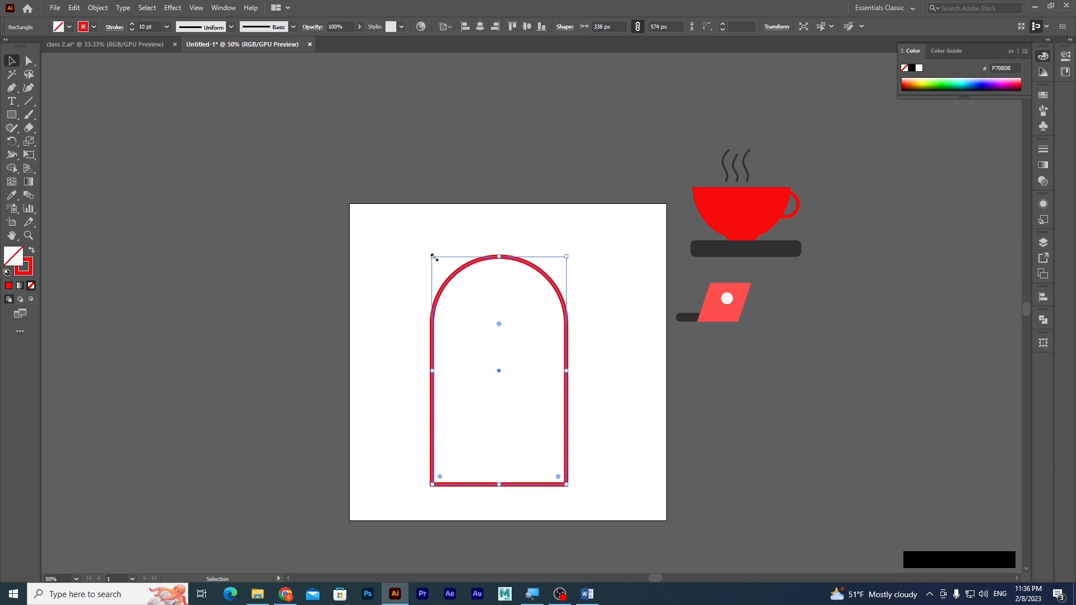
Step: Shorten the arch from its top to about 542 px high and move it off the artboard, to the right of the cup drawing
key("alt")
key("shift")
mouse_move(434, 257)
left_mouse_down()
mouse_move(461, 306)
mouse_move(439, 272)
left_mouse_up()
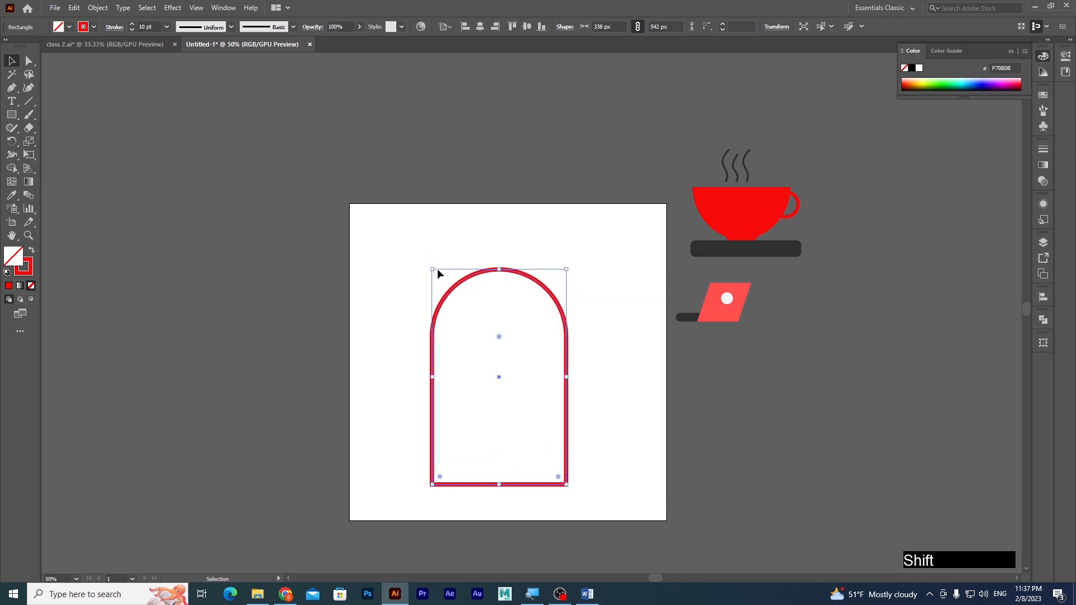
left_click(610, 389)
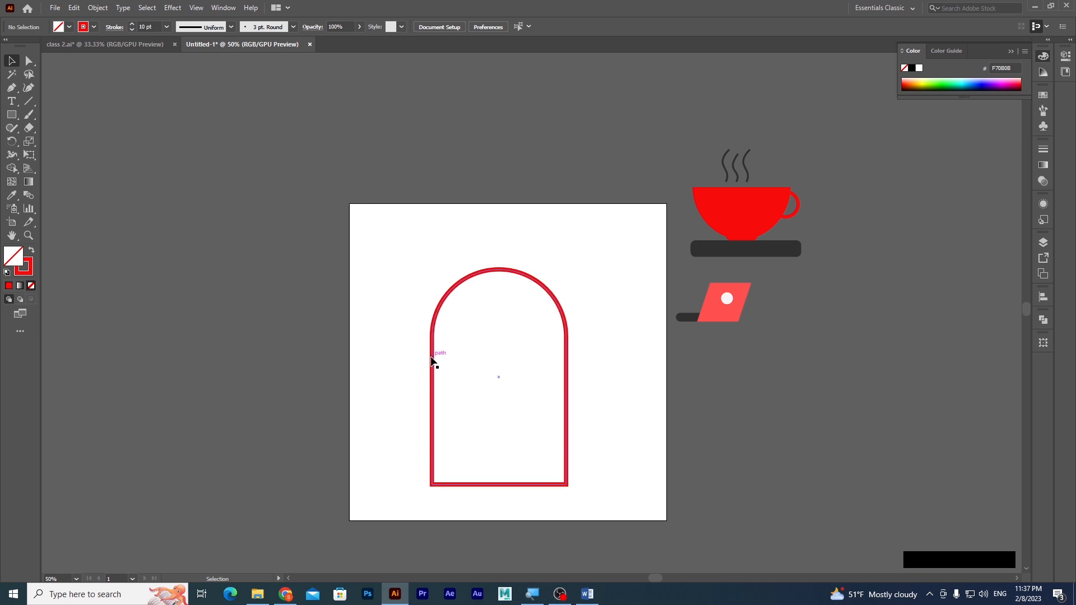
left_click_drag(433, 361, 840, 306)
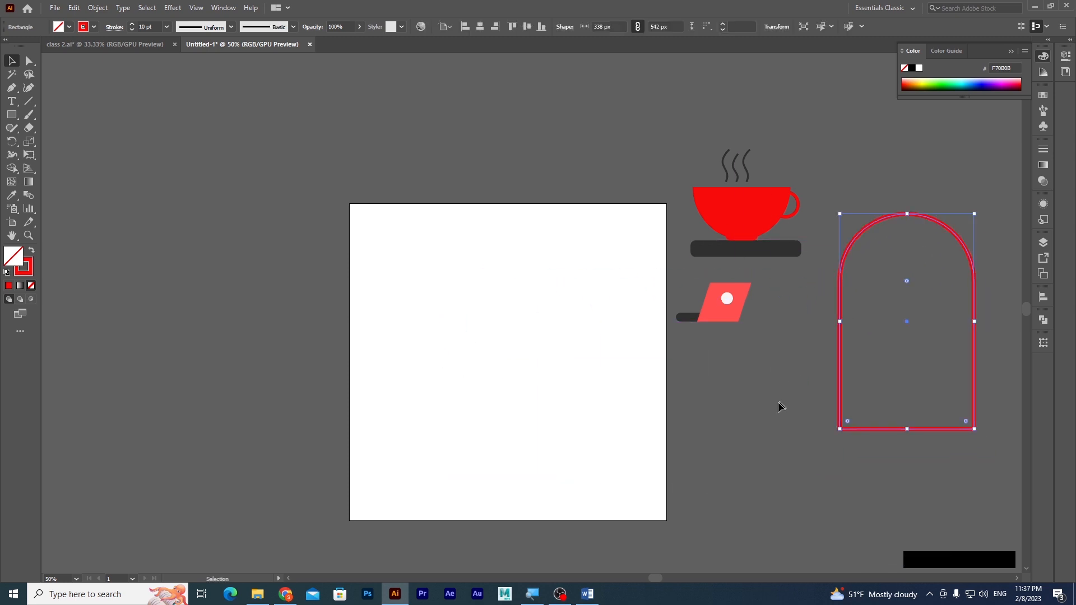
left_click(782, 401)
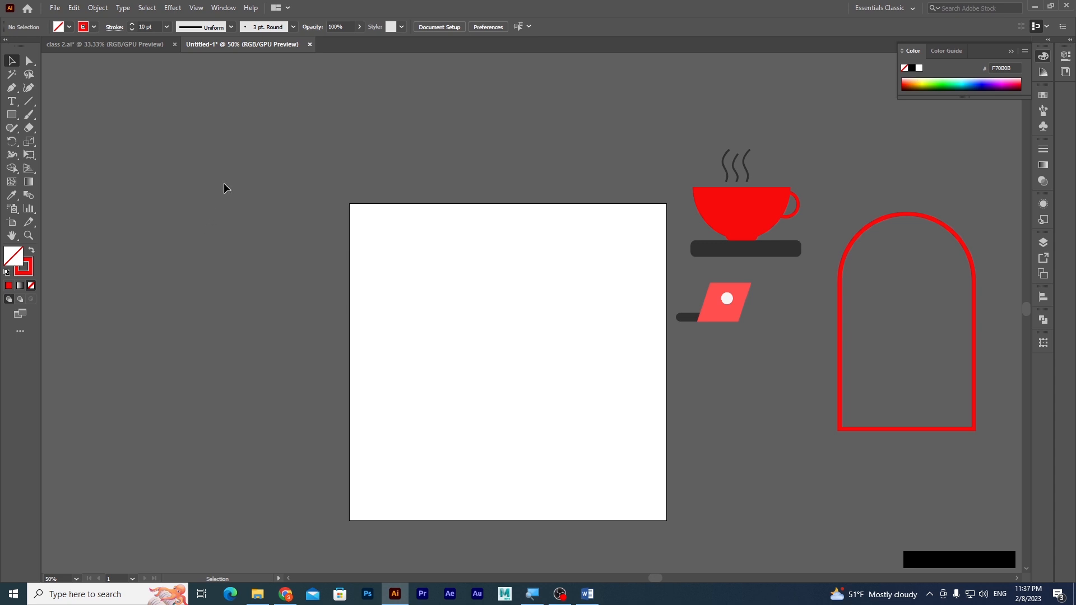
Step: Activate the Direct Selection tool
left_click(28, 61)
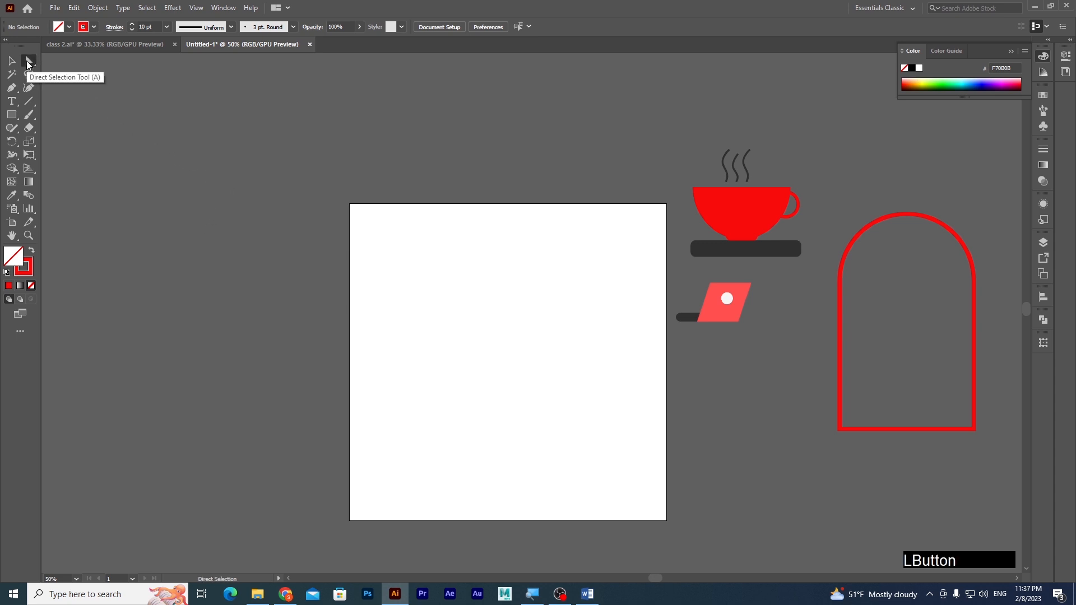